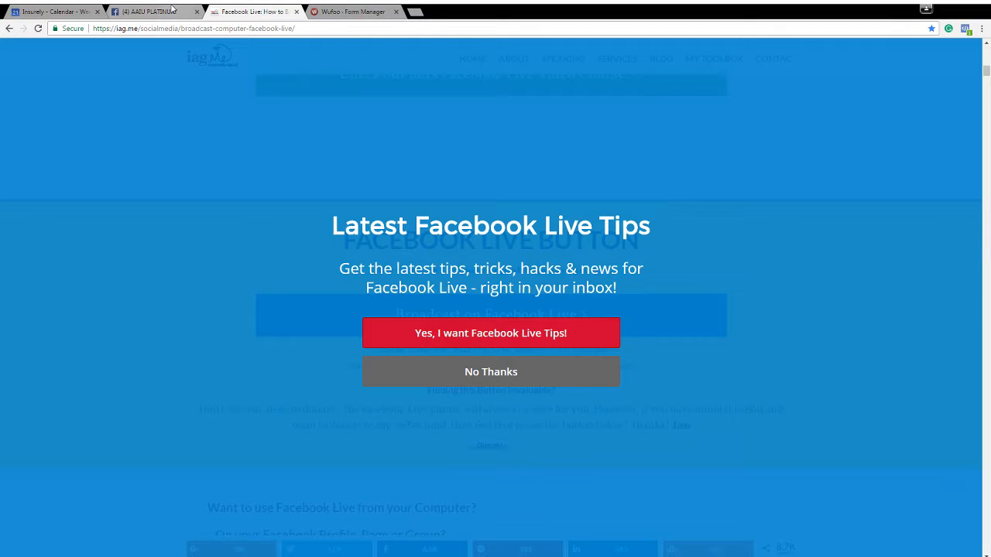
Switch to the open Facebook group page and log out of the personal Facebook account
click(155, 10)
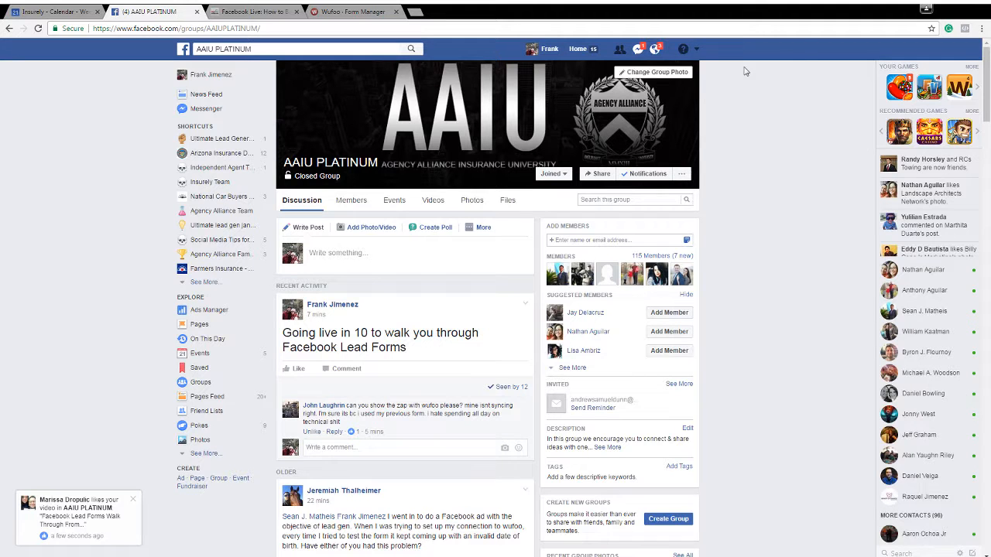
click(696, 48)
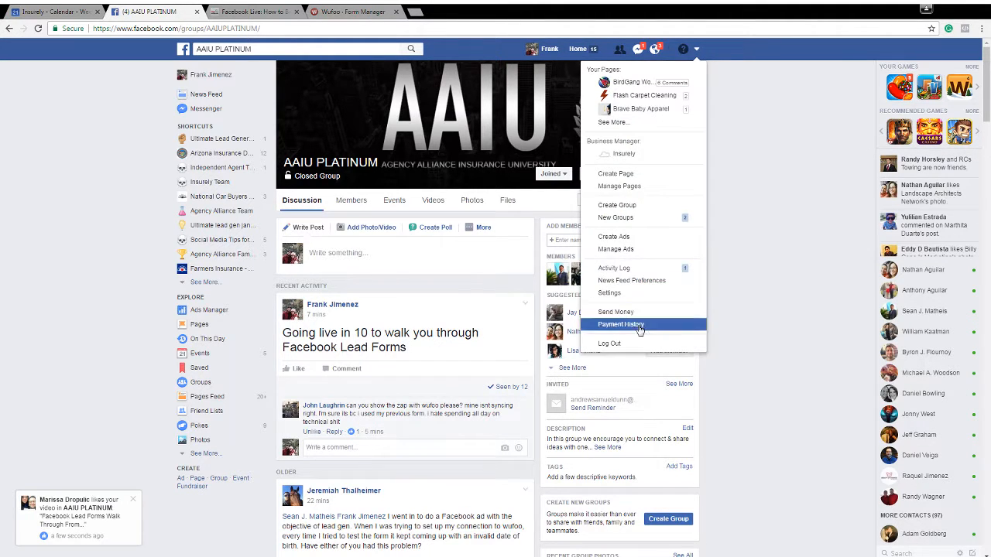
click(644, 345)
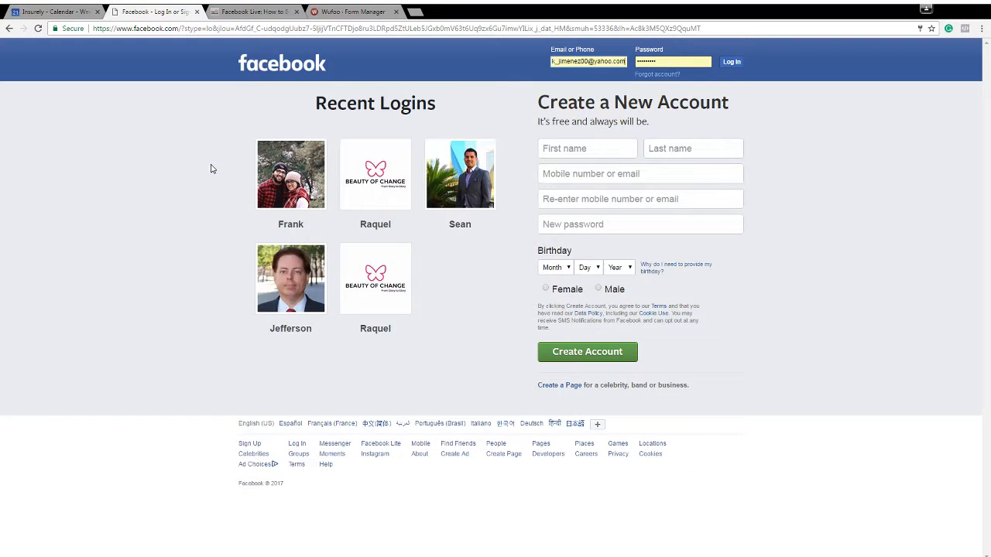
Go to business.facebook.com and log in to Business Manager with the prefilled credentials
click(226, 32)
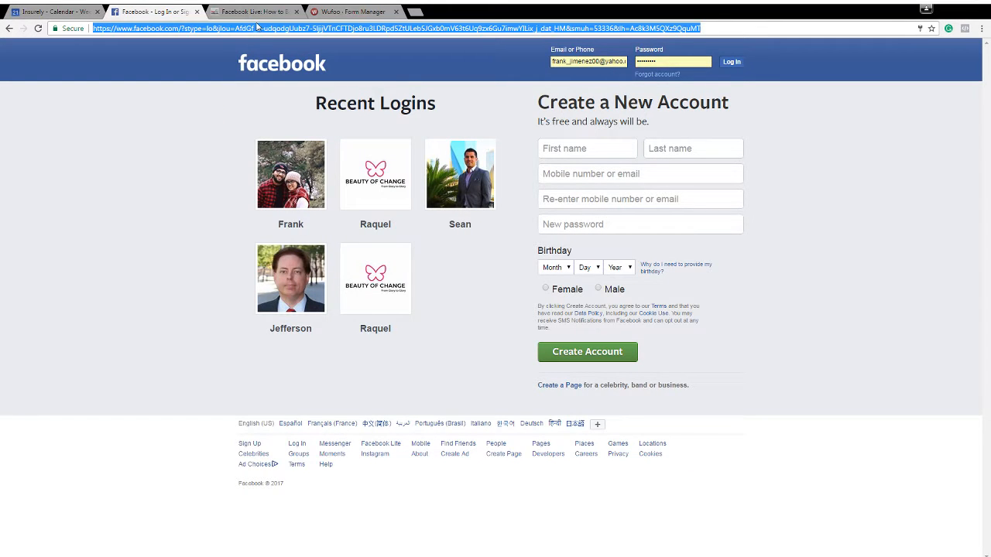
text(busine)
key(Return)
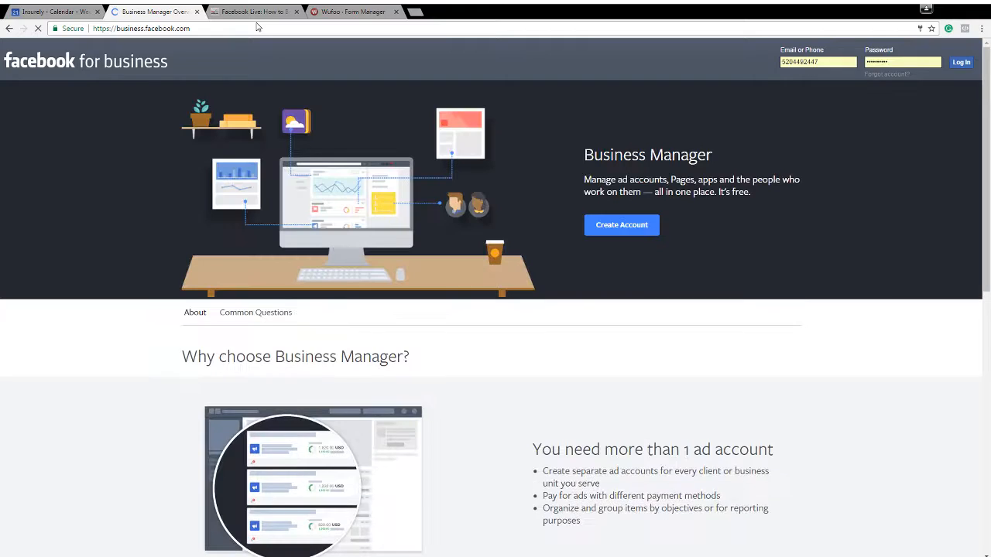
click(960, 66)
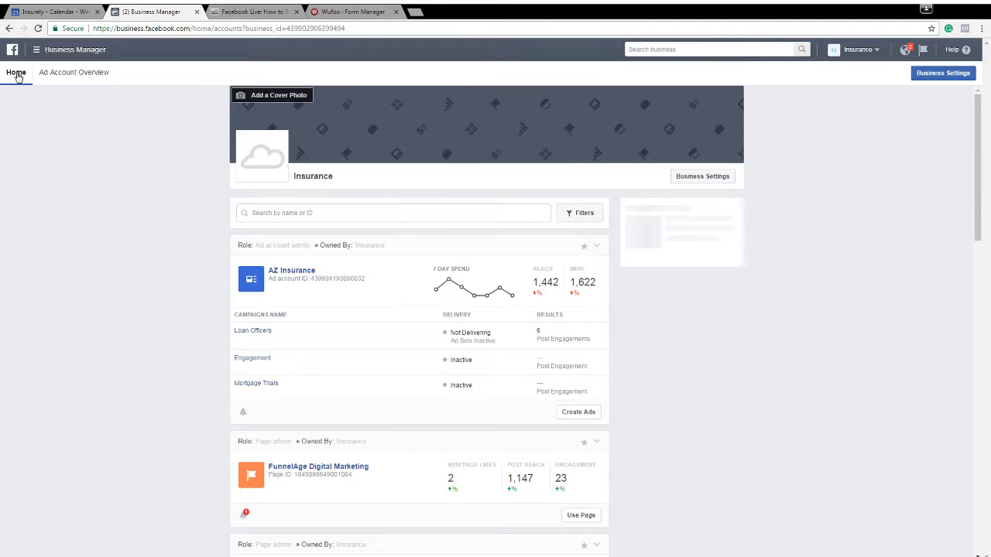
Open Ads Manager for the Managed Leads account and open the lead-form campaign listed just above AZ DEPT OF TRANS
click(48, 49)
click(39, 104)
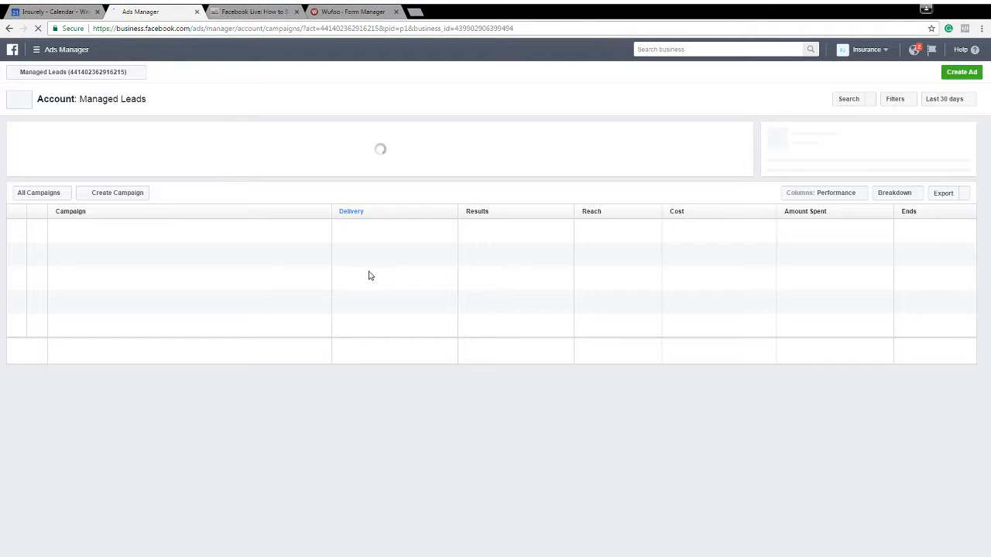
scroll(193, 292, down, 3)
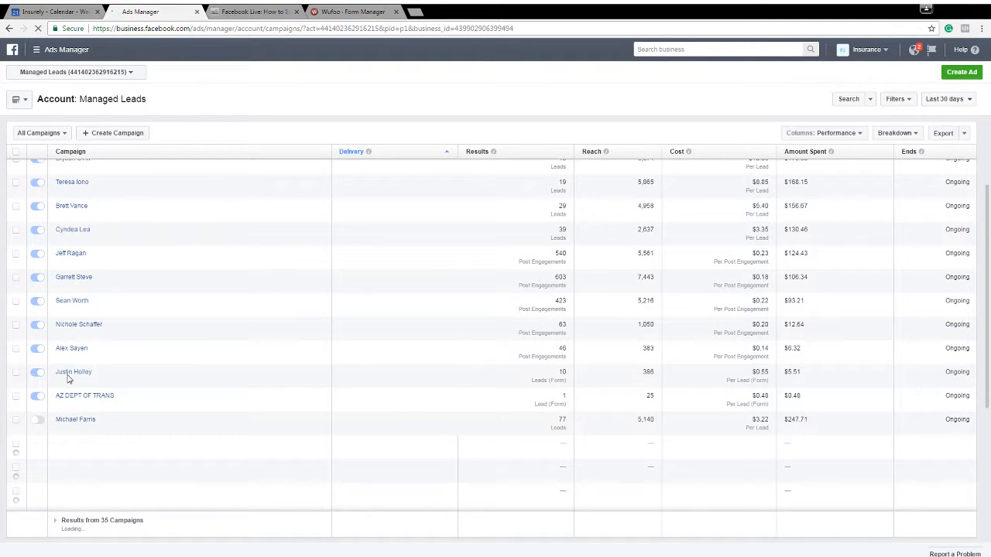
scroll(70, 376, down, 2)
scroll(77, 294, up, 1)
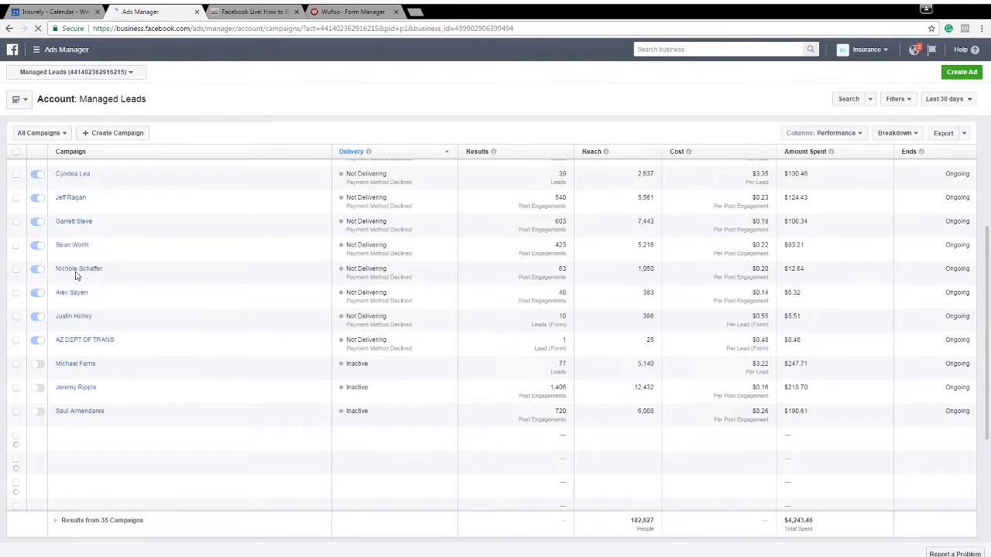
click(76, 318)
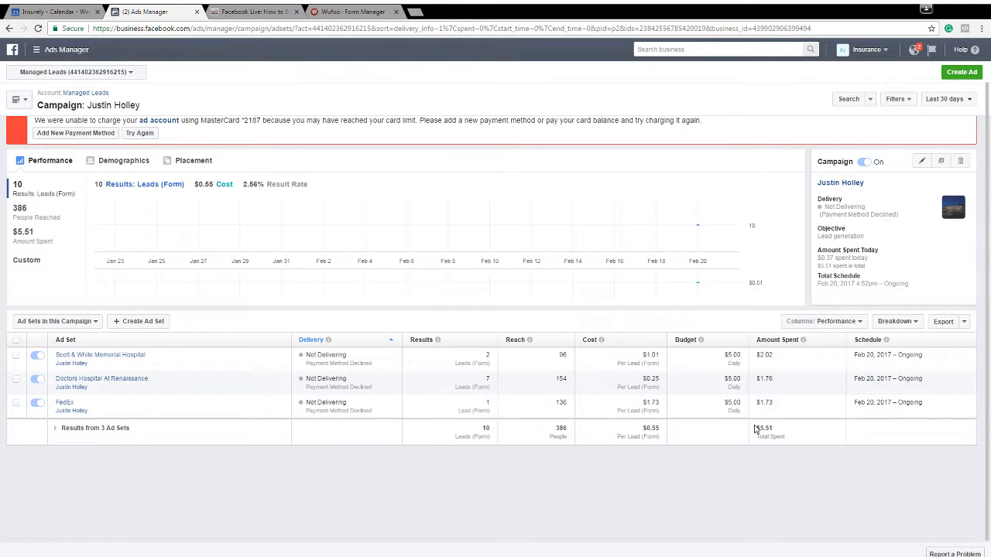
Examine the campaign's total amount spent, number of leads and average cost per lead across its ad sets
drag(756, 428, 778, 426)
click(770, 480)
drag(475, 431, 499, 432)
click(517, 496)
drag(641, 429, 666, 425)
click(648, 468)
Switch to Wufoo, open the entries of the upper Texas Insurance Connection form and view the test-lead entry #1
click(364, 11)
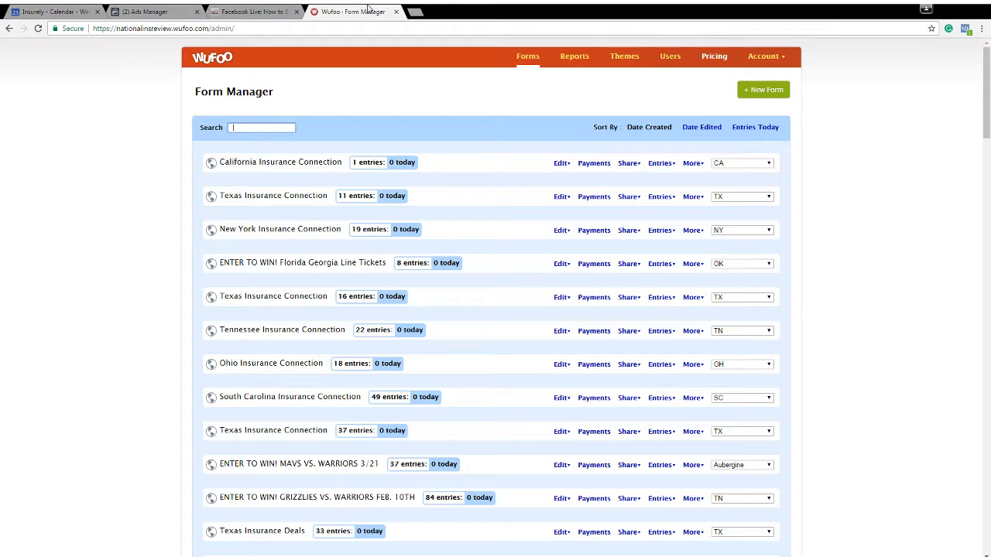
click(346, 196)
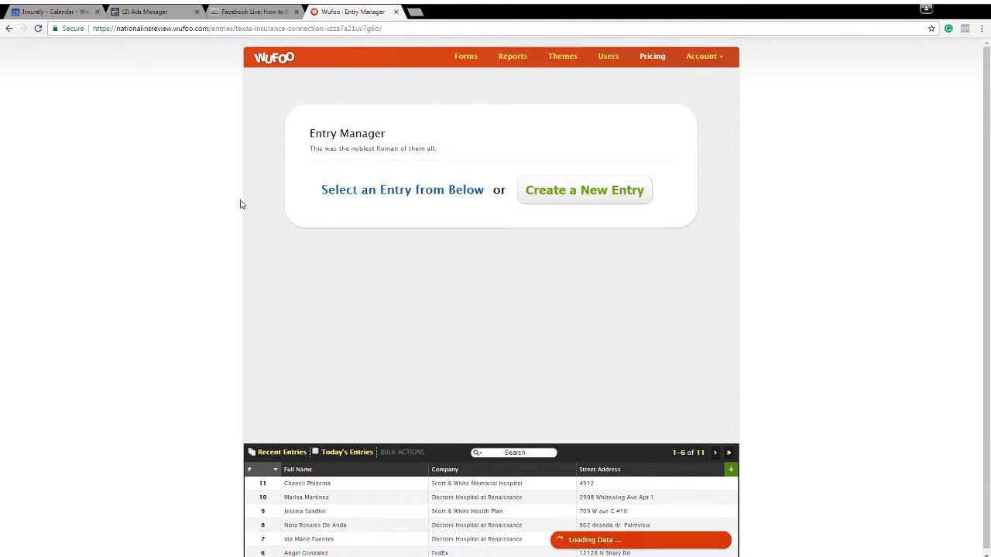
click(714, 452)
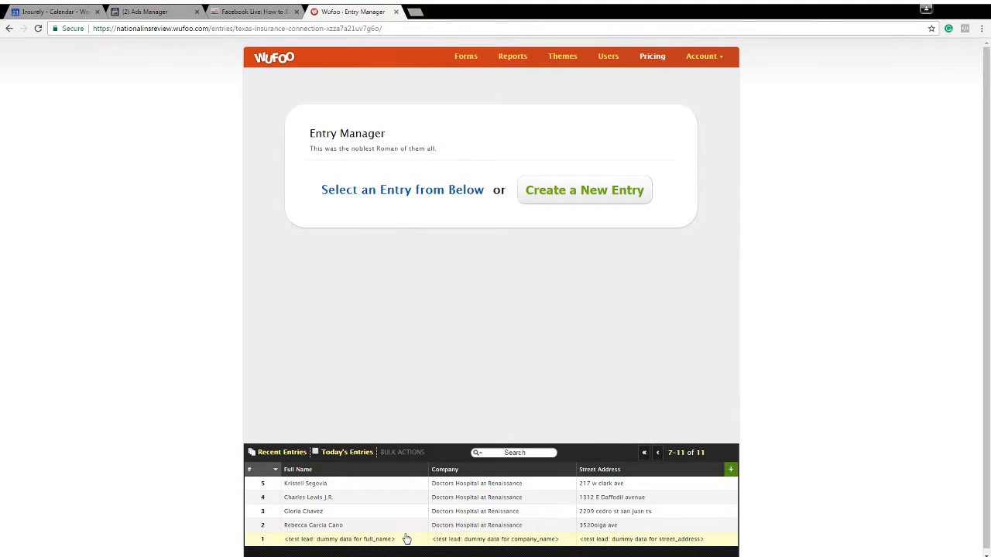
click(407, 538)
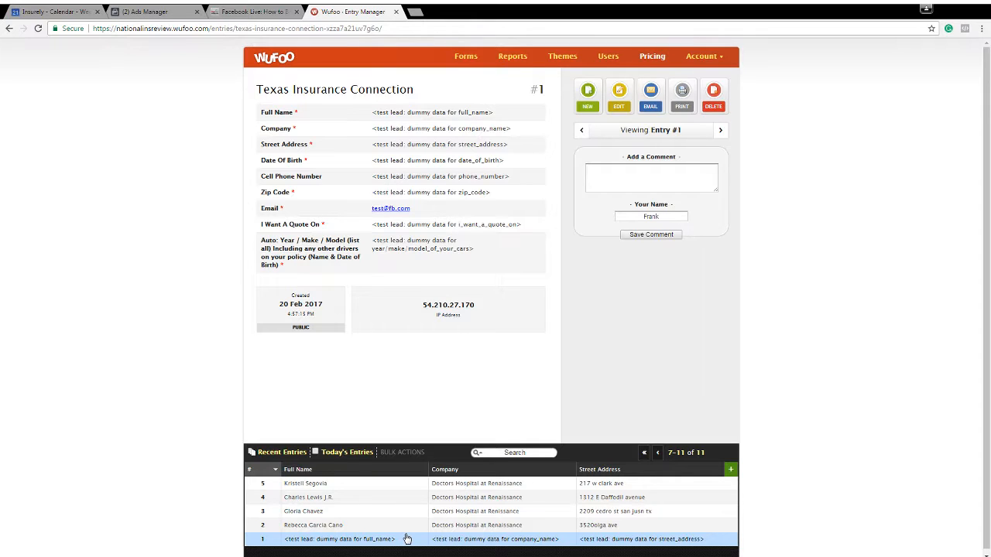
Review the submitted contact and auto details in entries #2 through #5
click(401, 526)
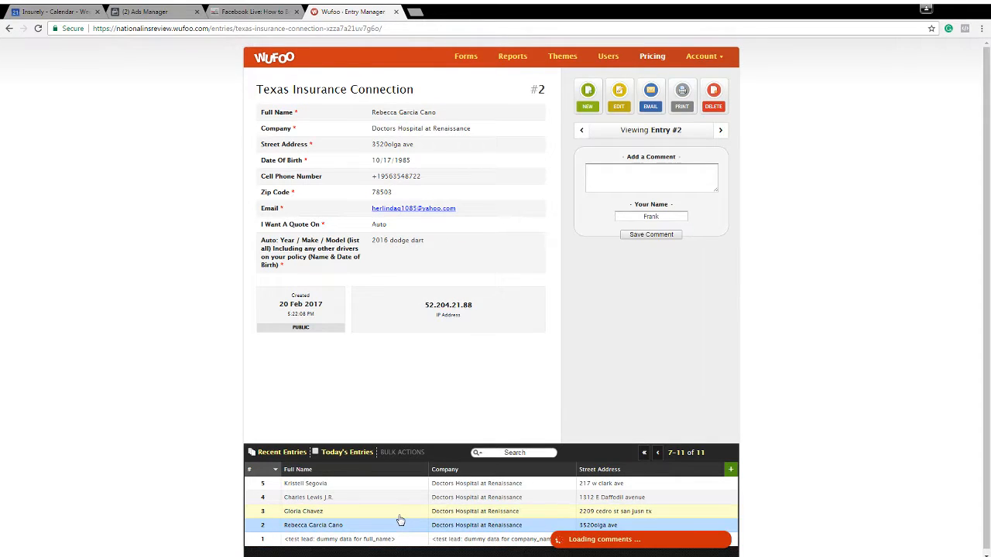
click(400, 515)
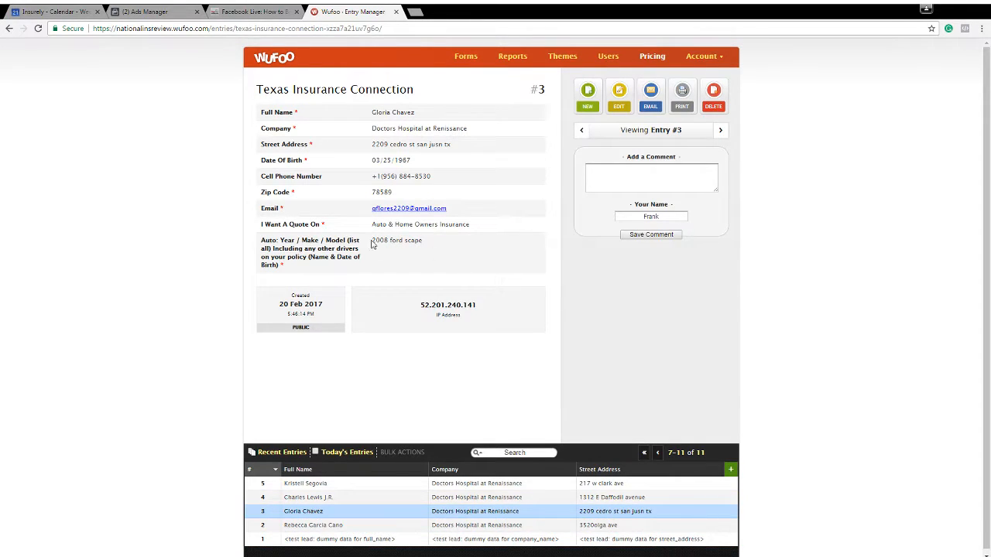
drag(375, 225, 392, 128)
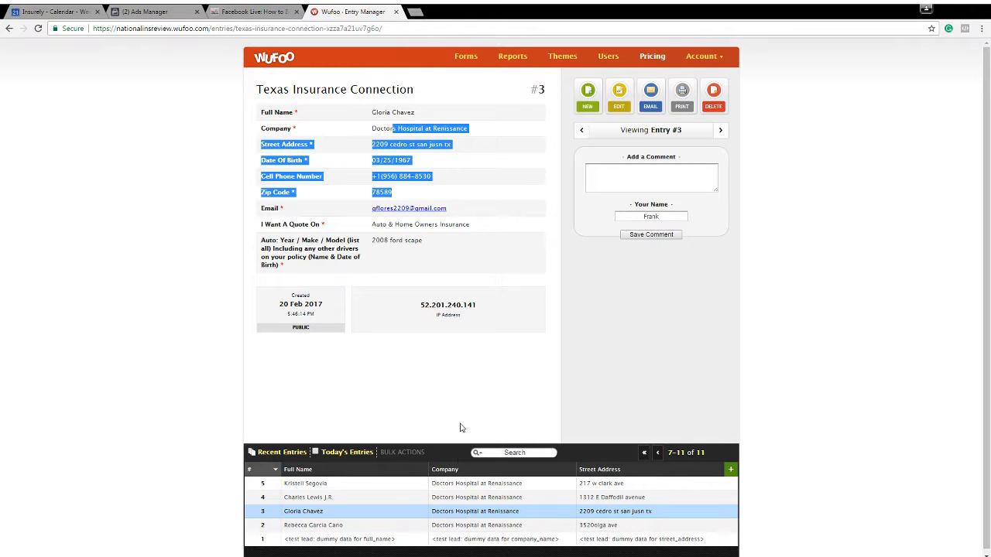
click(418, 497)
click(421, 484)
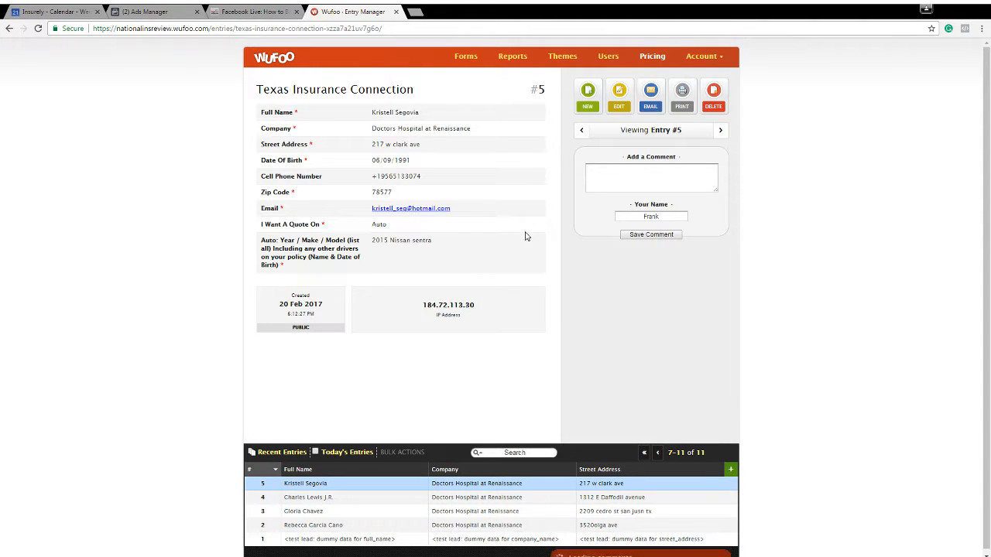
Open the Texas Insurance Connection form in the form builder and compare the Full Name field's settings with the available field types
click(468, 62)
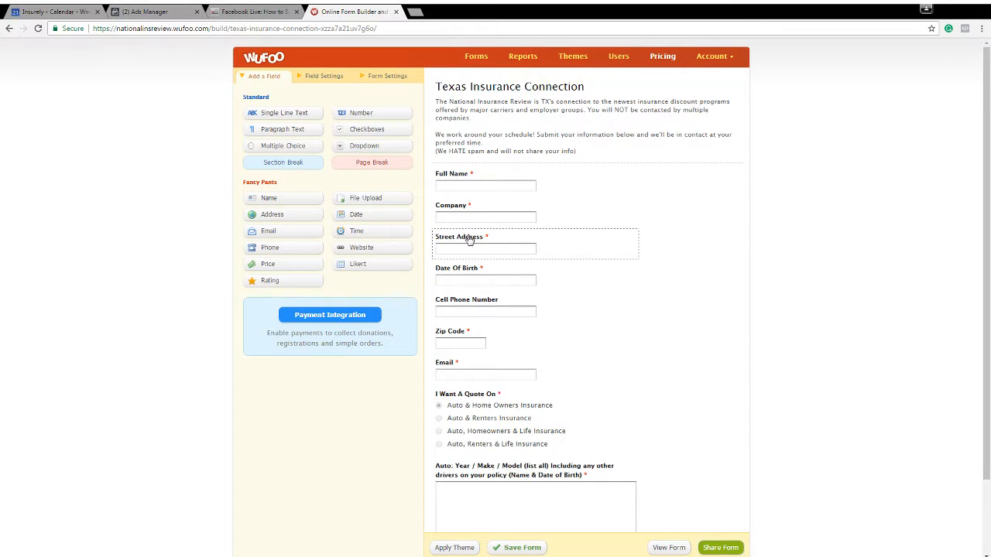
scroll(538, 243, down, 1)
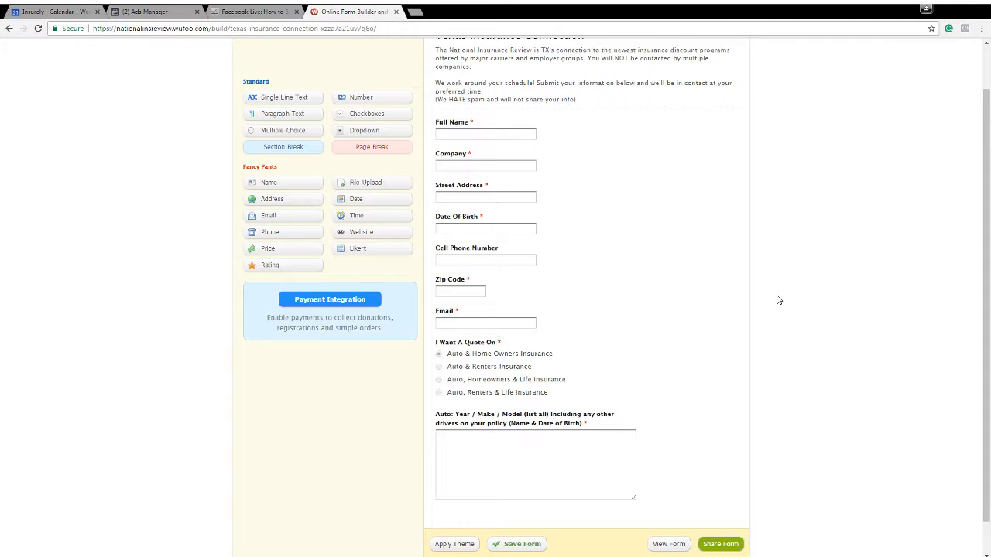
click(467, 134)
scroll(303, 145, up, 1)
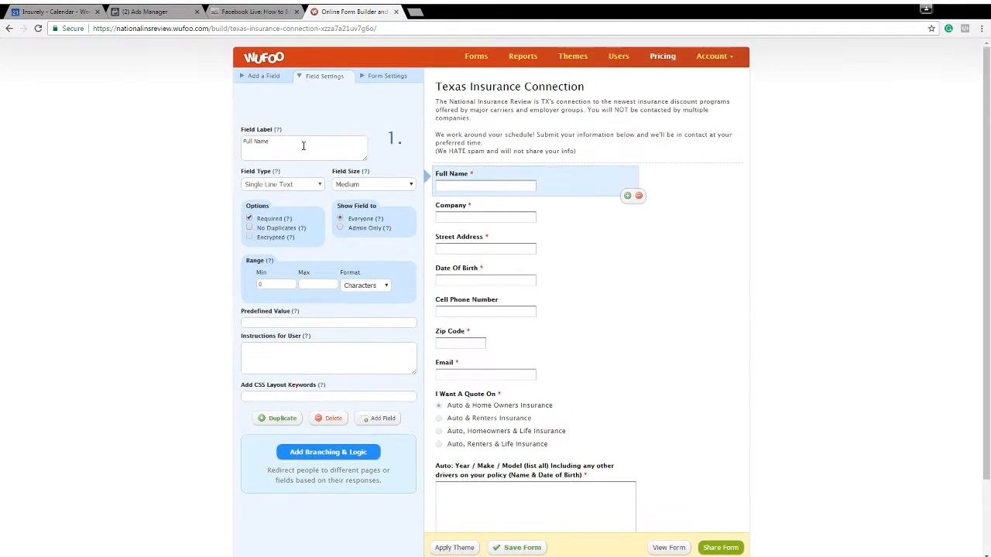
click(265, 76)
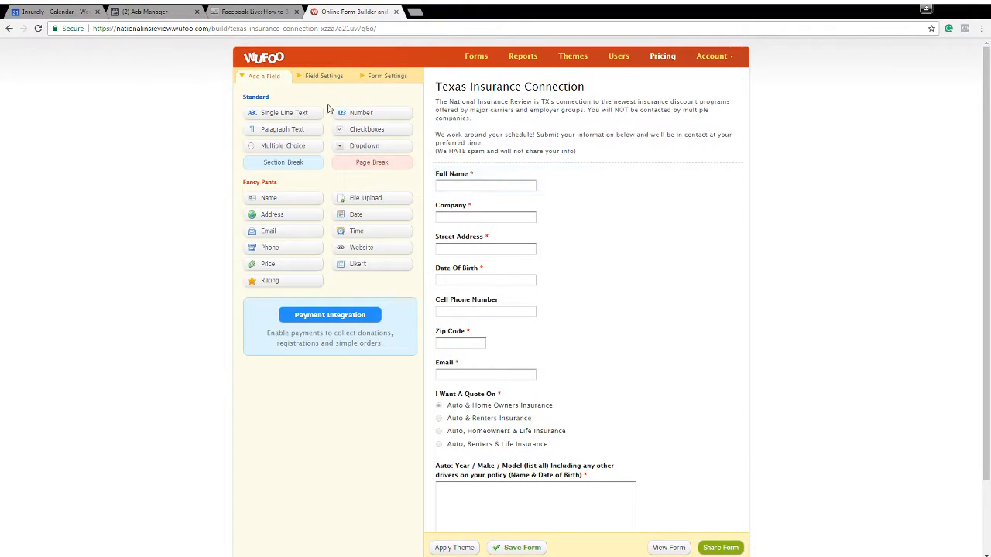
click(453, 178)
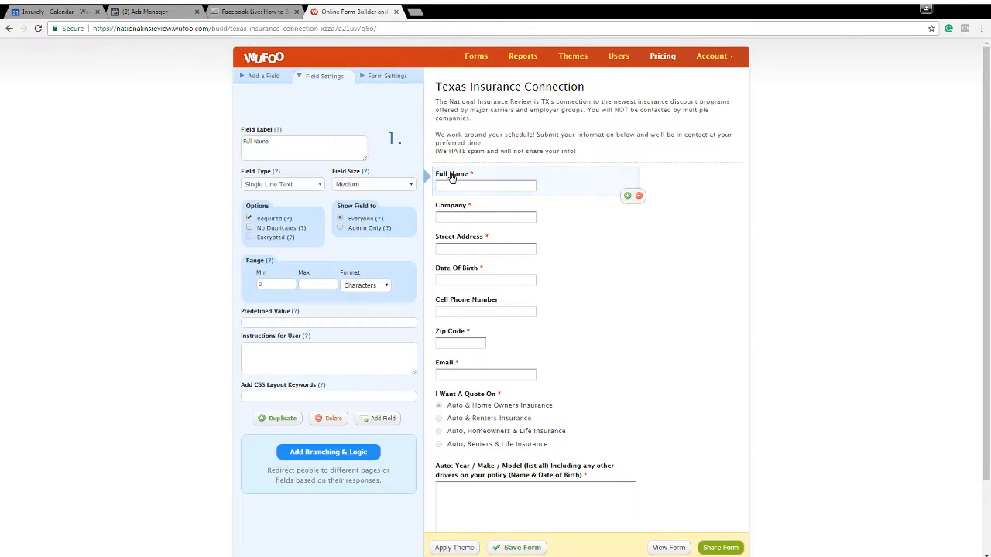
click(250, 78)
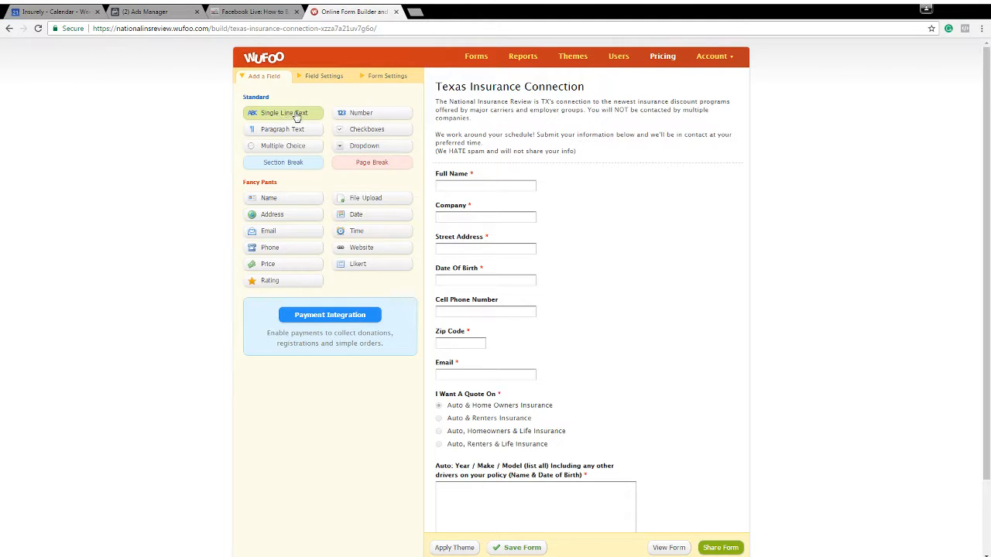
Examine the settings of the form's fields from Full Name through Email, plus the auto year/make/model field
click(470, 195)
click(527, 206)
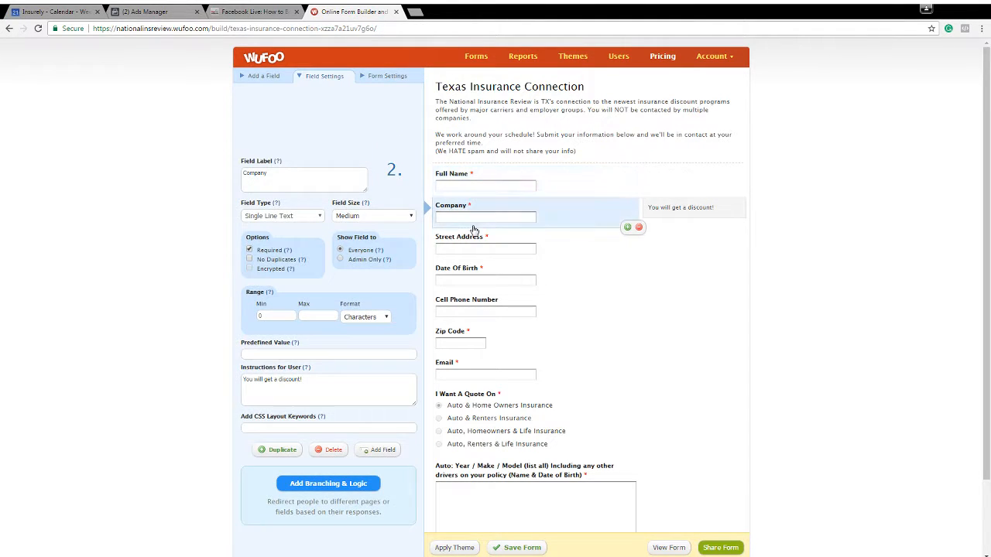
click(468, 240)
click(467, 283)
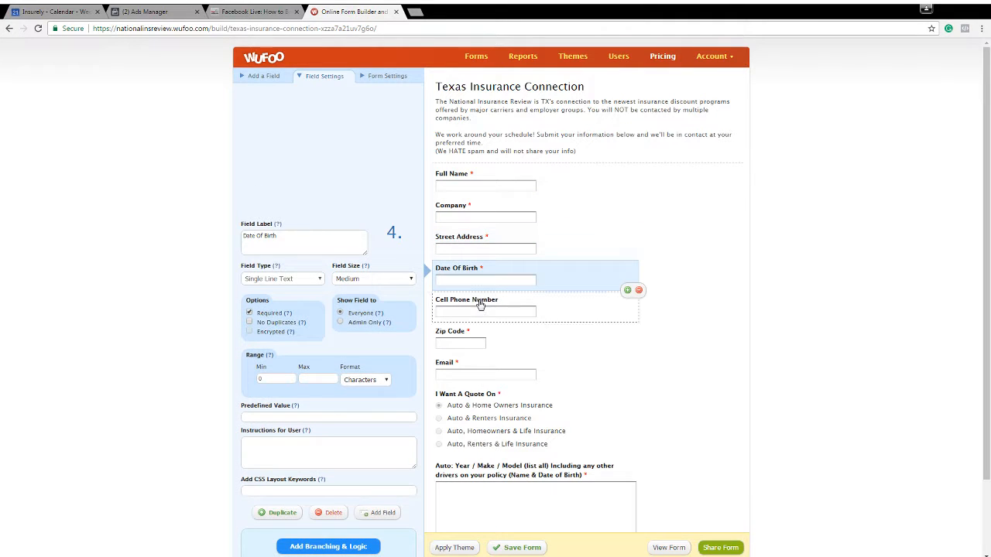
click(480, 306)
click(471, 341)
scroll(477, 327, down, 1)
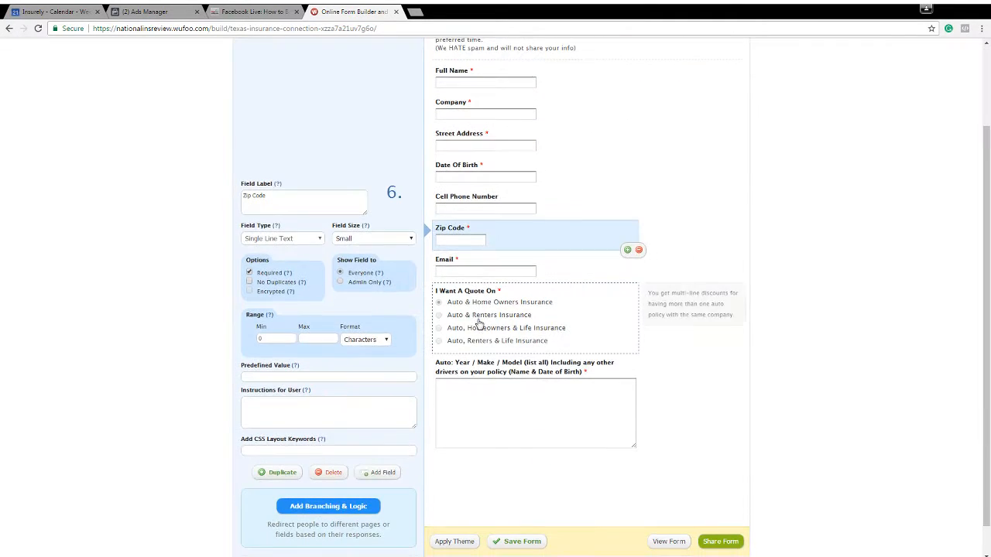
click(472, 266)
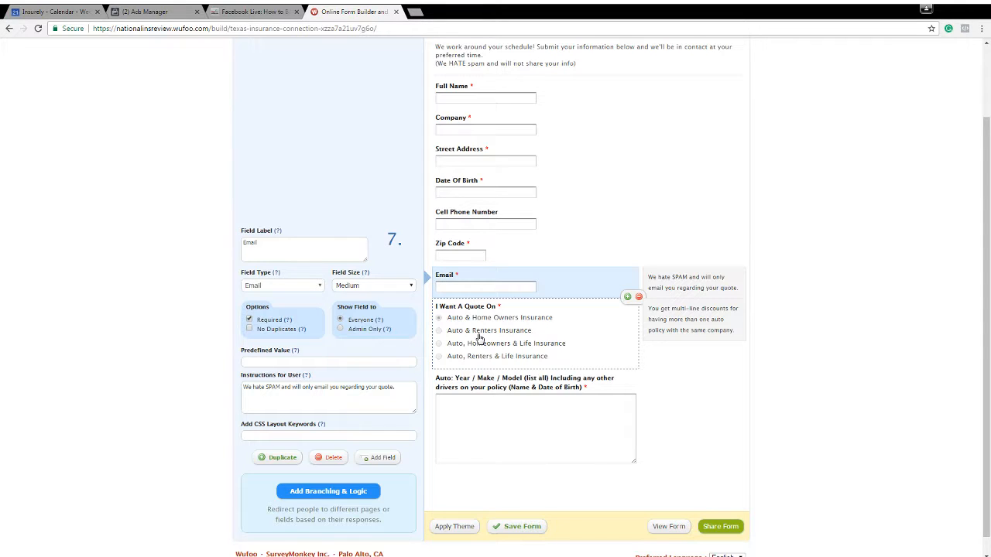
click(488, 400)
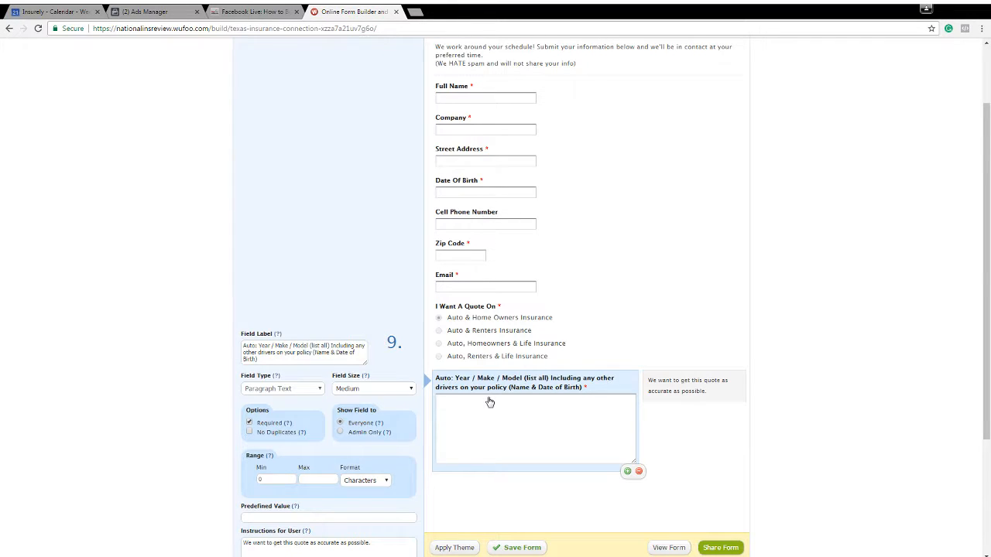
scroll(752, 256, up, 2)
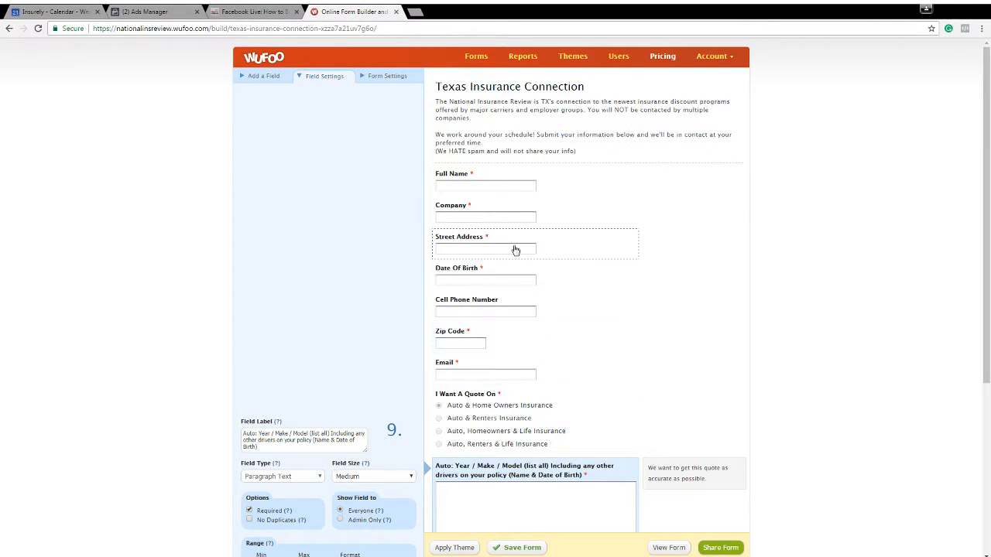
scroll(513, 244, down, 2)
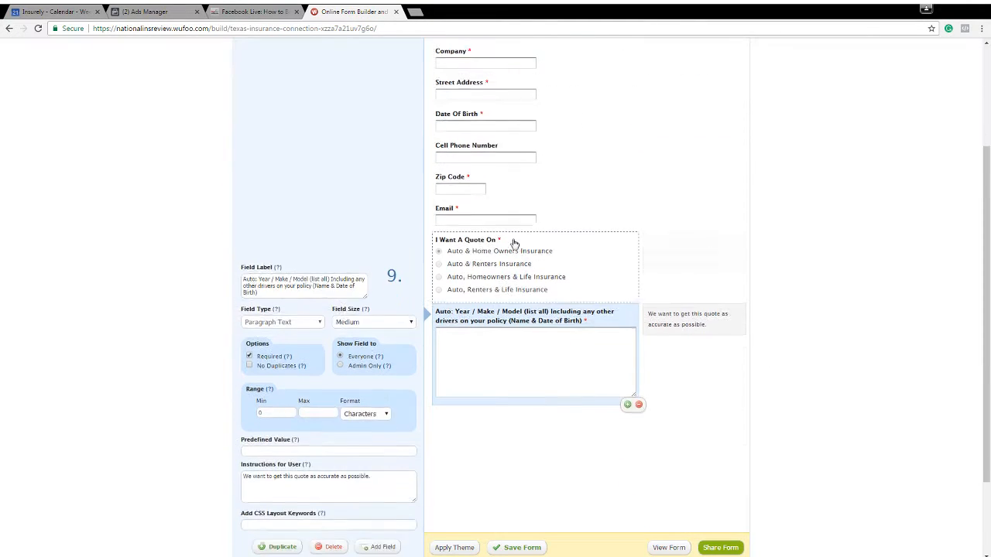
scroll(514, 244, up, 2)
Switch back to Ads Manager and start a new Managed Leads campaign with the Lead generation objective
click(160, 11)
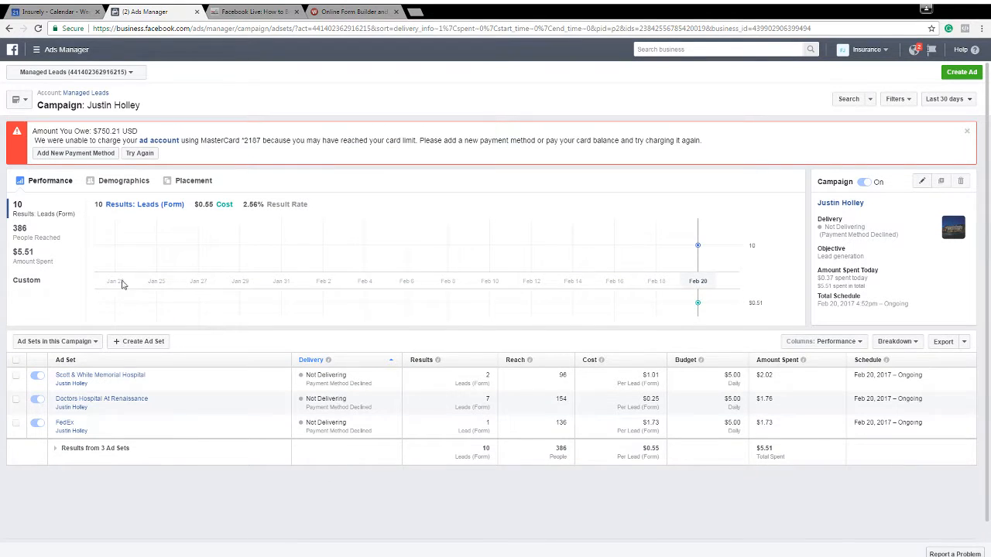
click(76, 72)
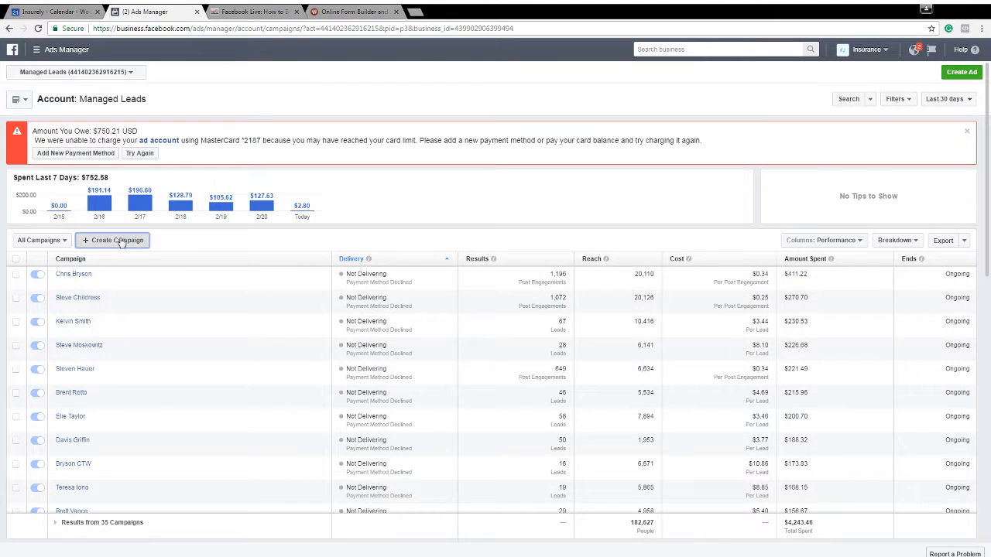
click(118, 241)
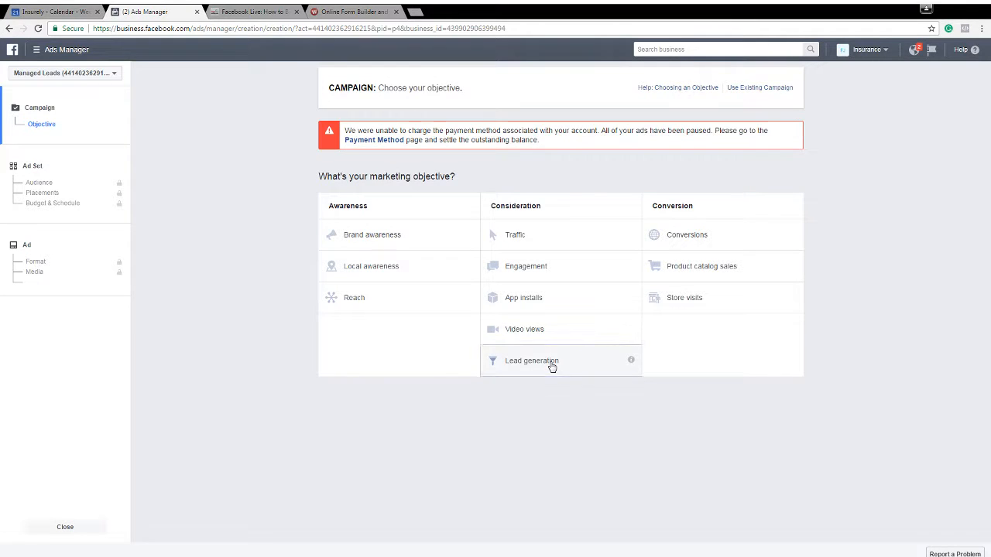
click(552, 364)
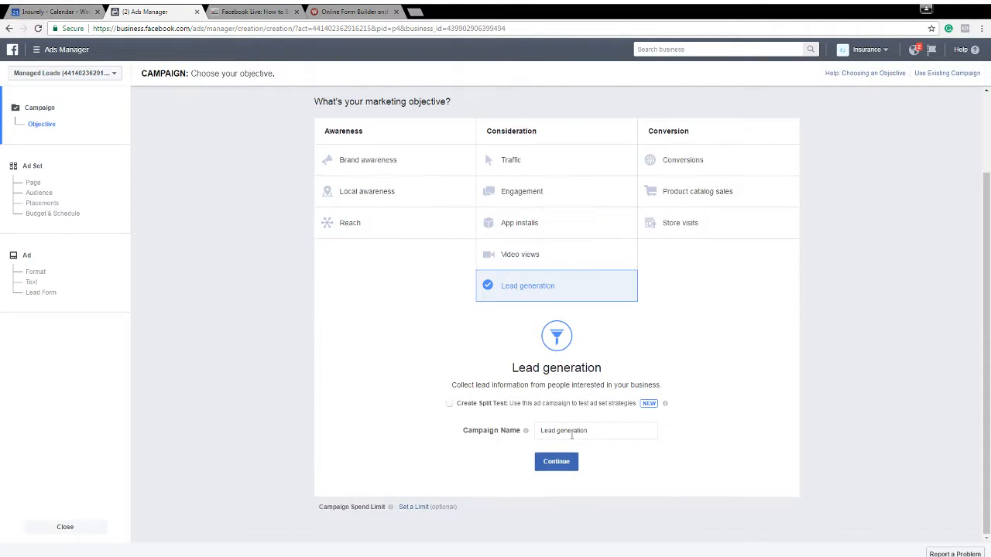
Name the lead generation campaign "Zip code" and continue to the ad set settings
triple_click(571, 432)
text(7)
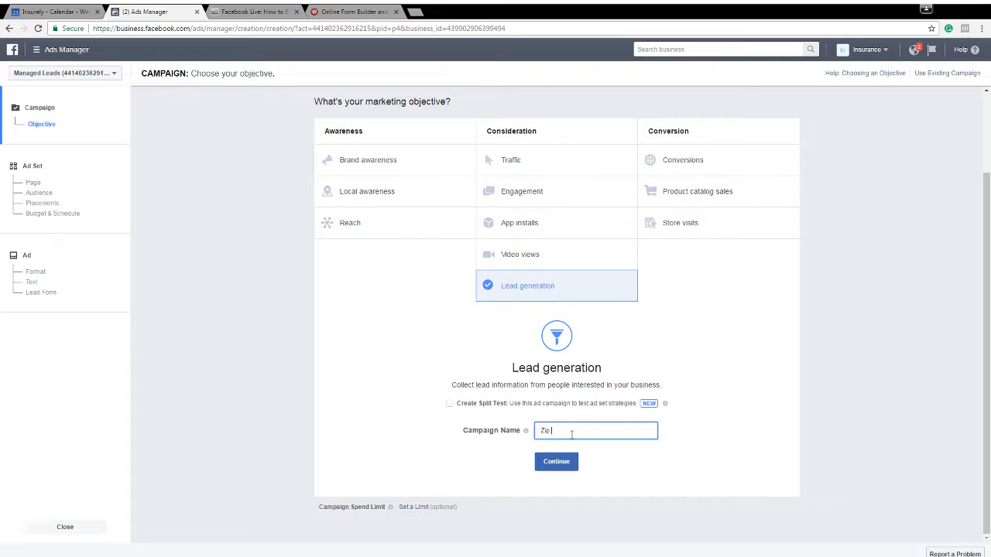
text(ip code ad)
click(567, 466)
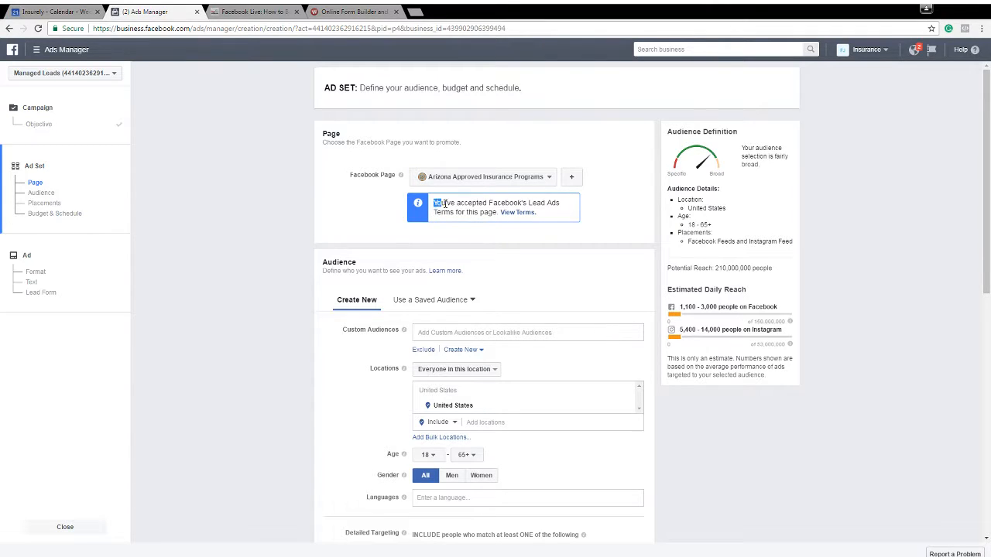
Choose Insurely as the Facebook Page to promote in the ad set
drag(434, 203, 490, 198)
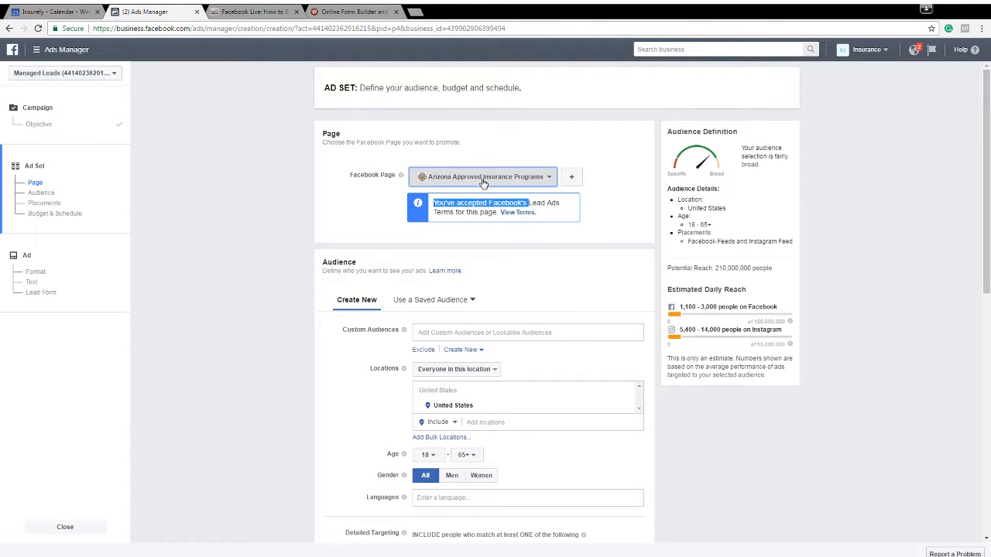
click(484, 179)
scroll(503, 255, down, 3)
scroll(508, 271, down, 1)
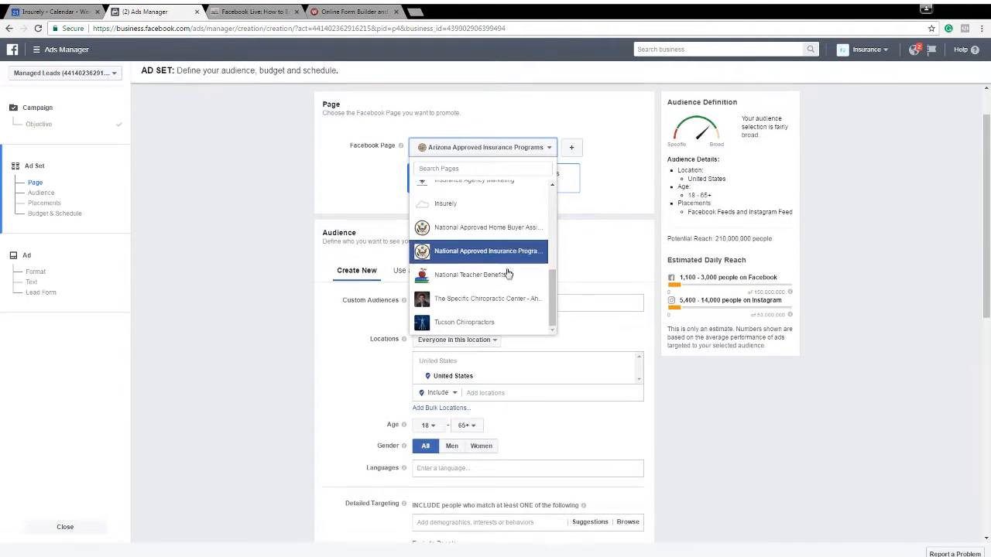
scroll(493, 310, up, 3)
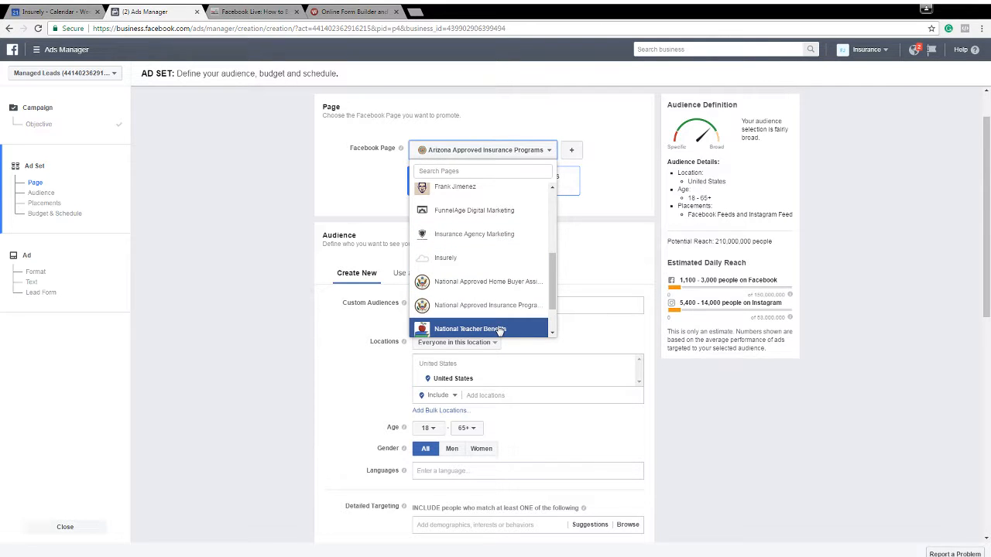
click(473, 257)
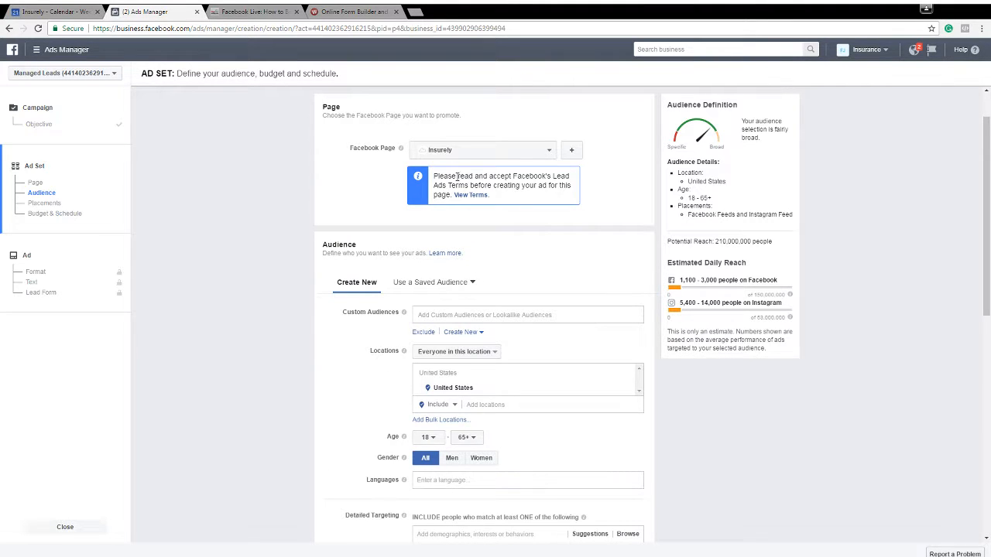
Open Facebook's Lead Ads Terms for the Insurely page and agree to them
drag(456, 177, 491, 186)
click(519, 204)
click(470, 199)
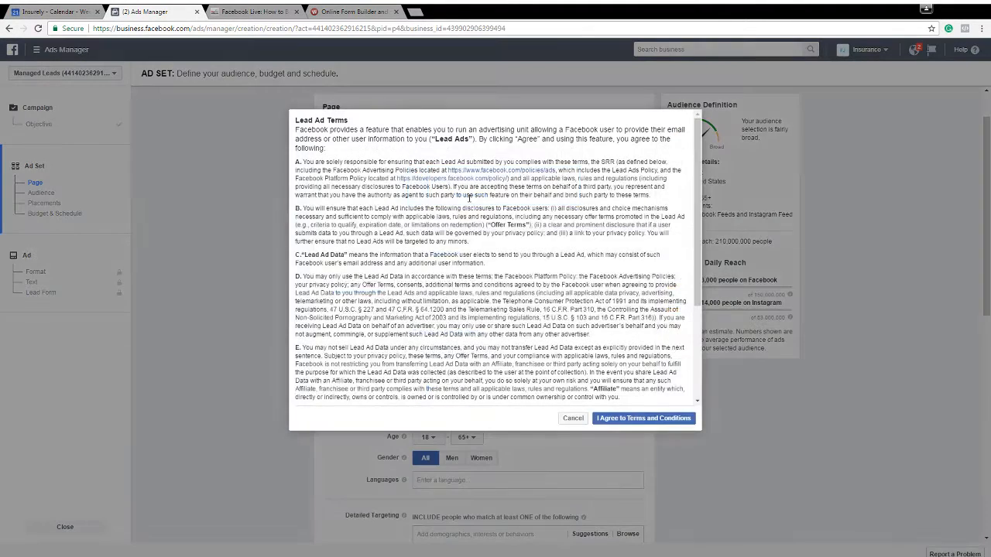
click(608, 418)
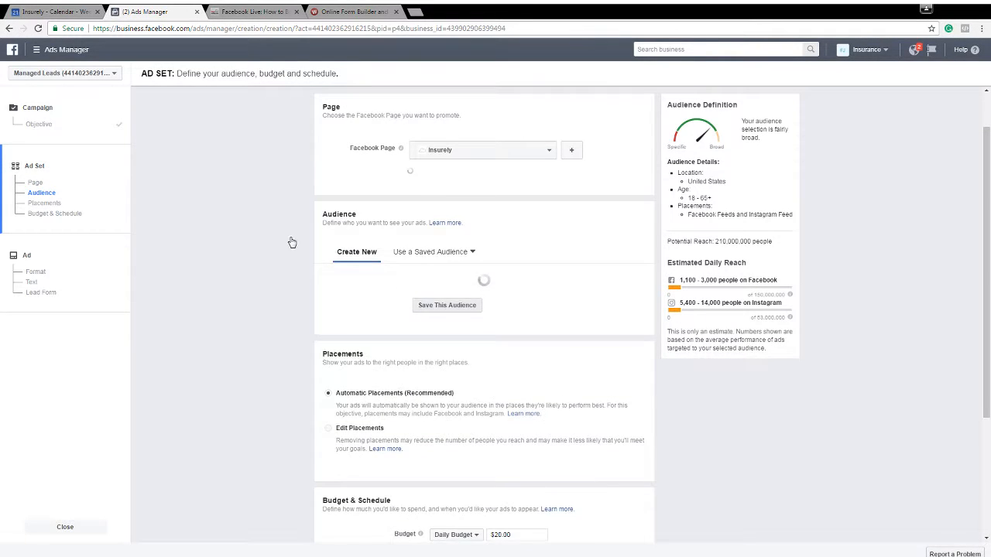
Set the audience location to ZIP code 85746 in place of United States
scroll(292, 210, down, 2)
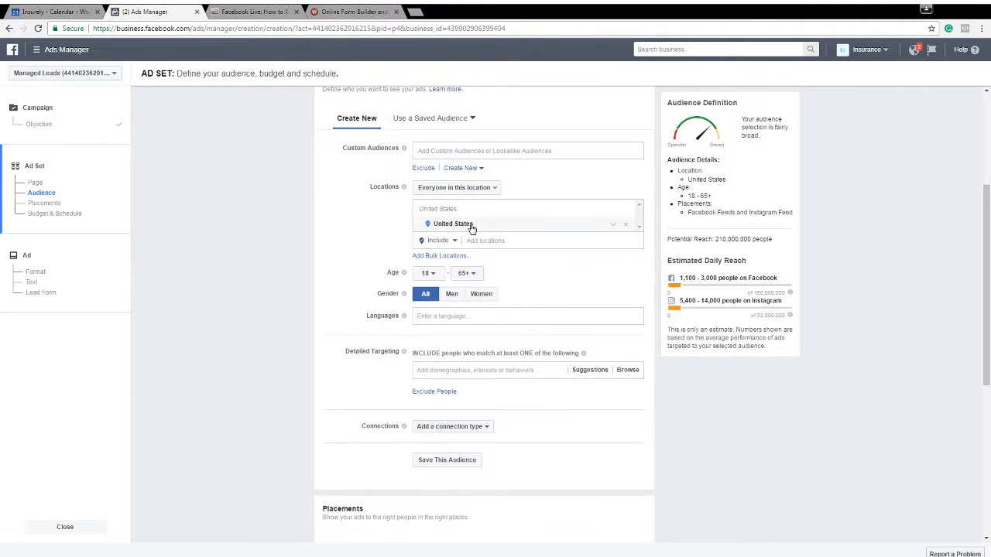
click(513, 240)
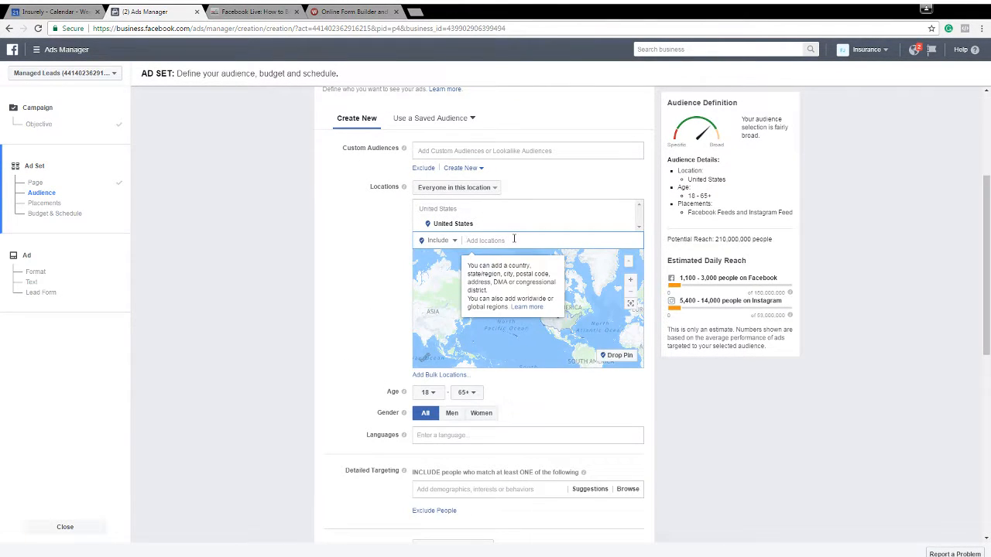
text(8574)
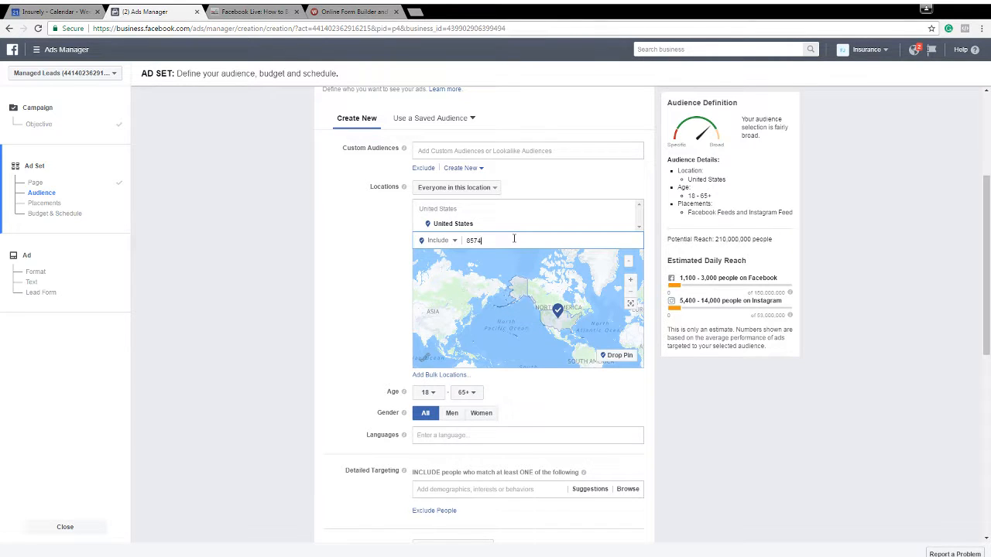
text(6)
key(Return)
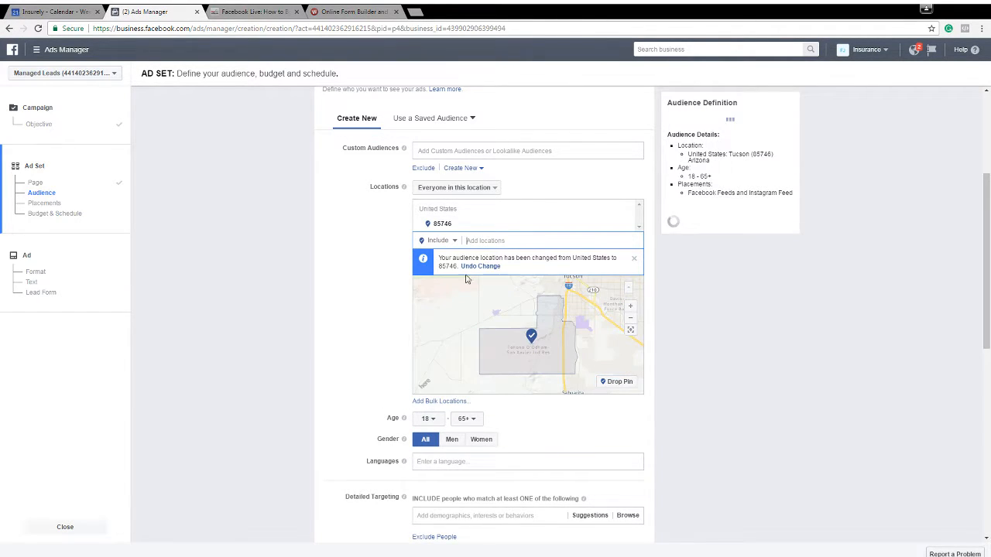
Set the audience's minimum age to 27
scroll(370, 278, down, 3)
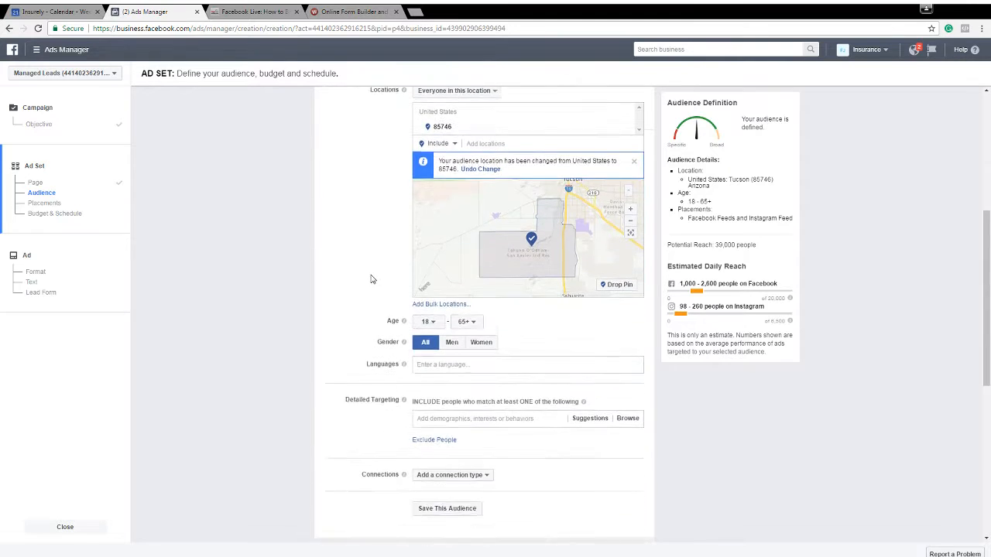
click(427, 212)
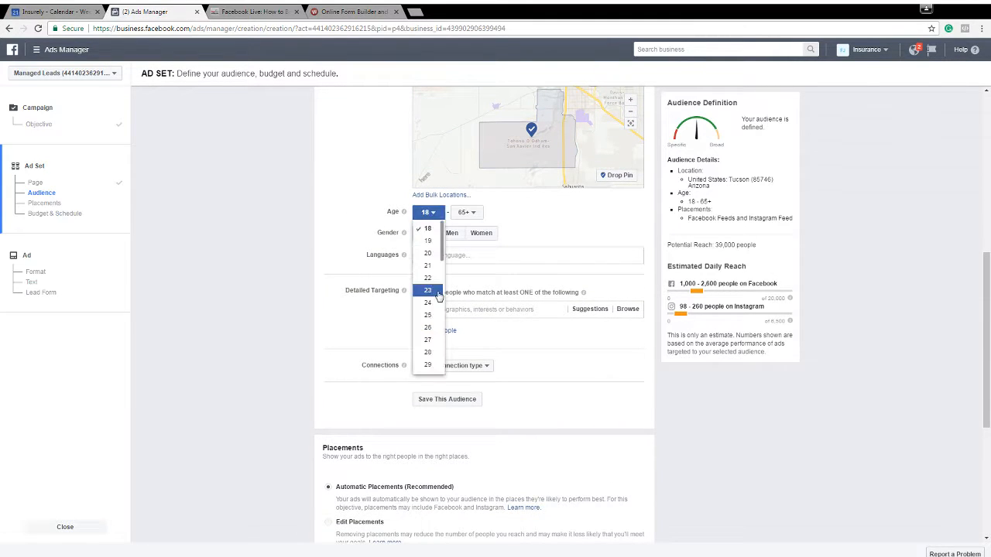
click(430, 295)
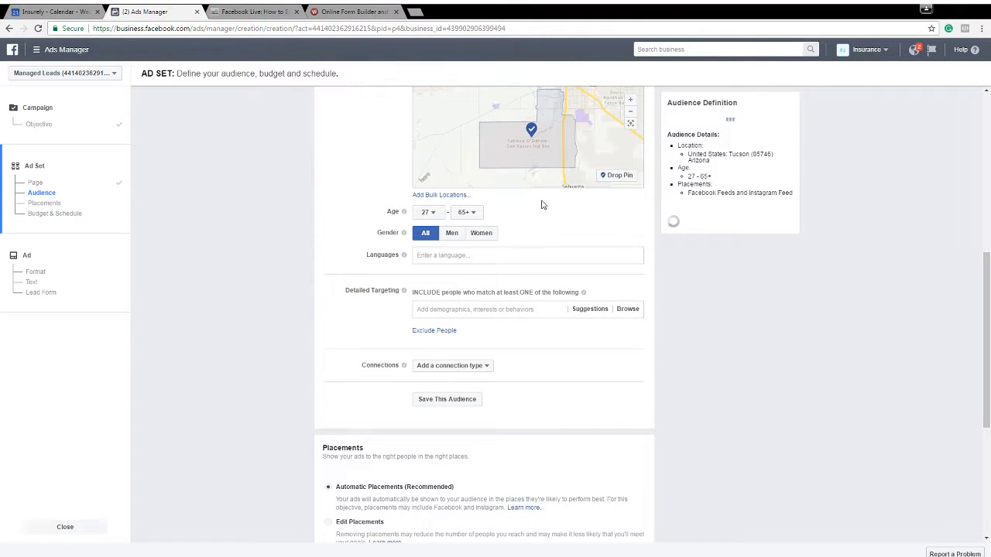
Switch the ad set to edited placements and exclude Instagram from the platforms
scroll(349, 294, down, 1)
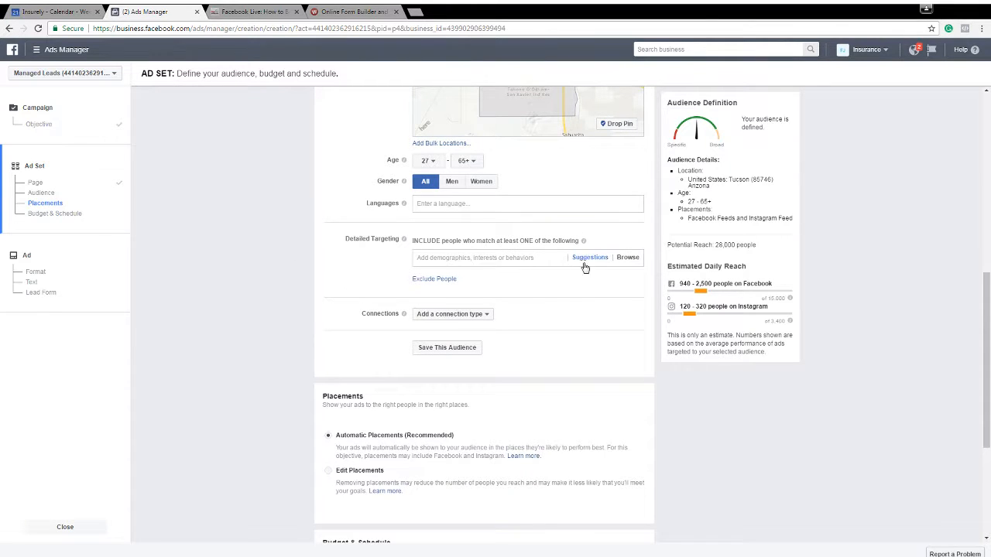
scroll(515, 252, down, 3)
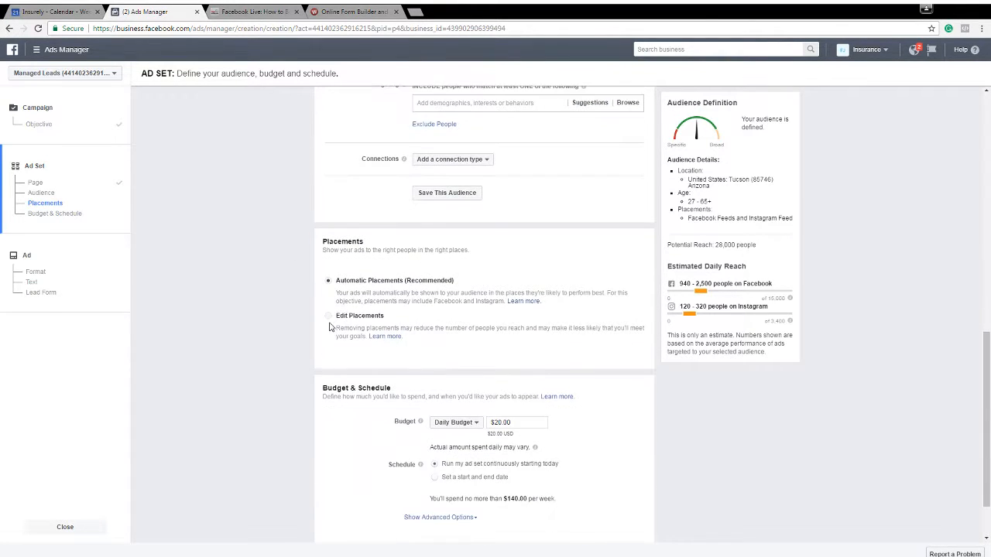
click(329, 315)
scroll(279, 309, down, 1)
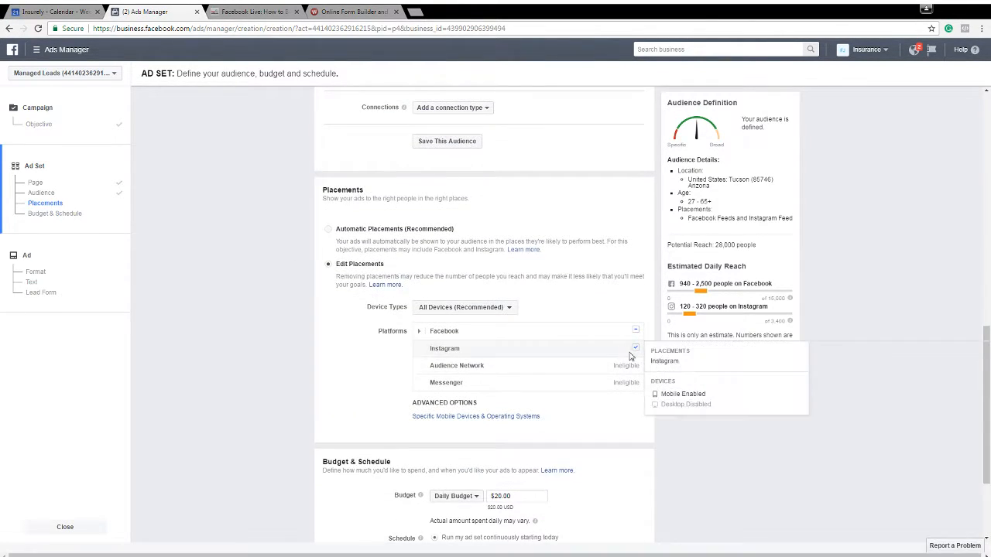
click(635, 349)
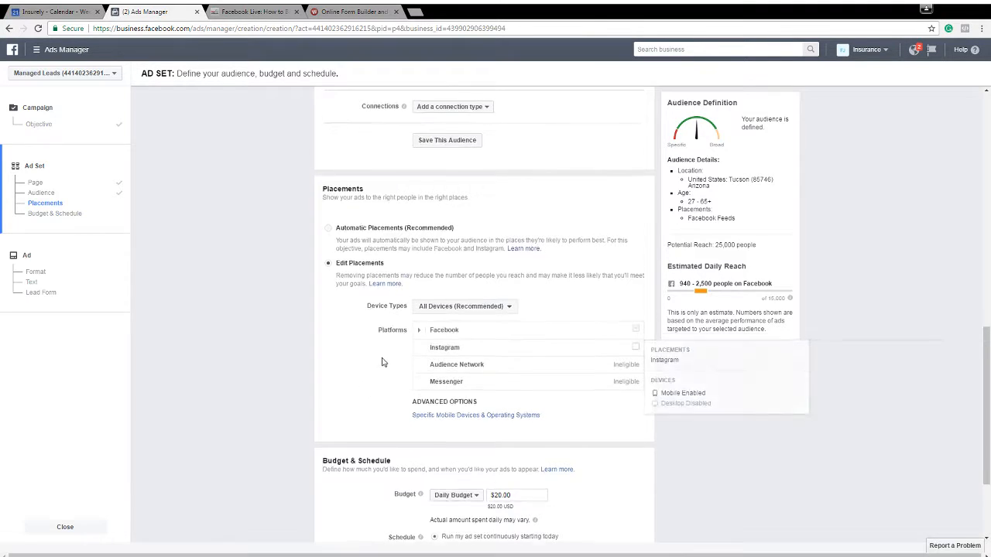
Set the ad set's daily budget to $5.00
scroll(403, 384, down, 2)
click(515, 352)
key(ctrl+a)
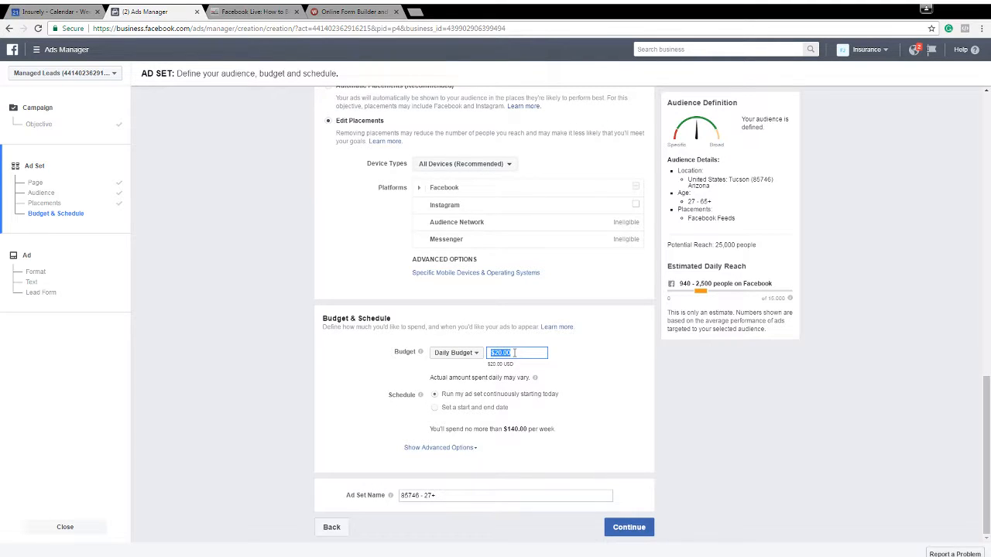
text(5)
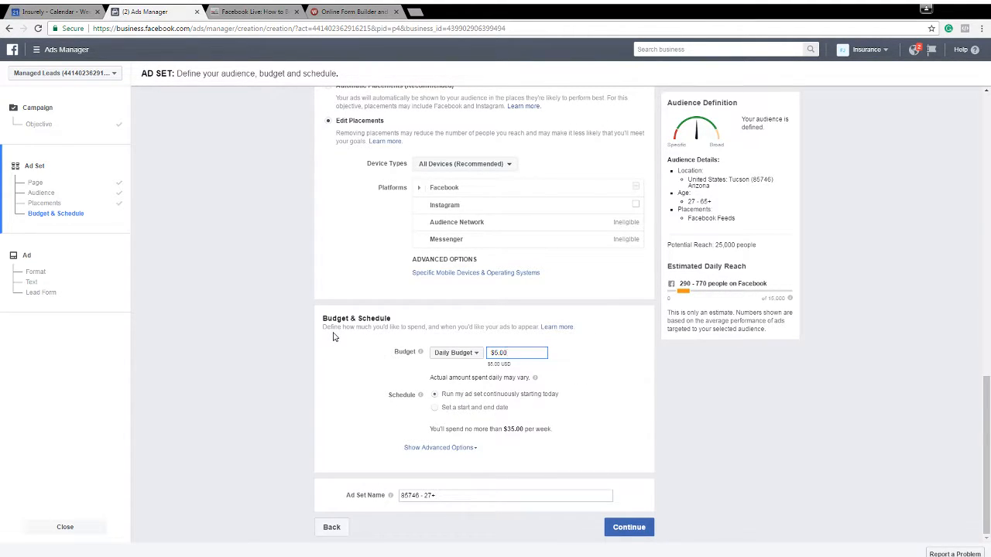
Rename the ad set as "Zip Code Ad"
click(447, 489)
double_click(446, 498)
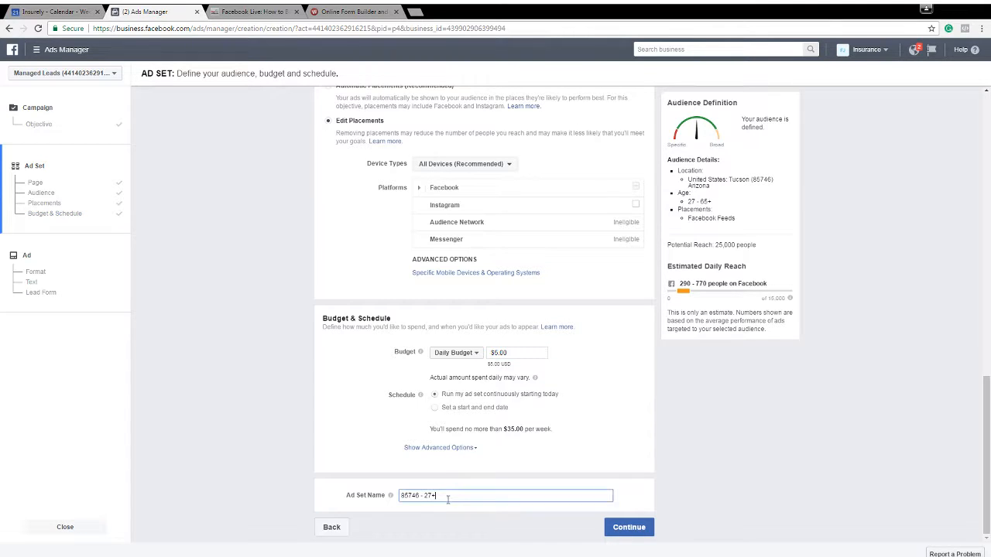
key(ctrl+a)
text(Zip Code Ad)
Replace the audience location with ZIP code 85395 and continue to the ad creation page
scroll(361, 416, up, 10)
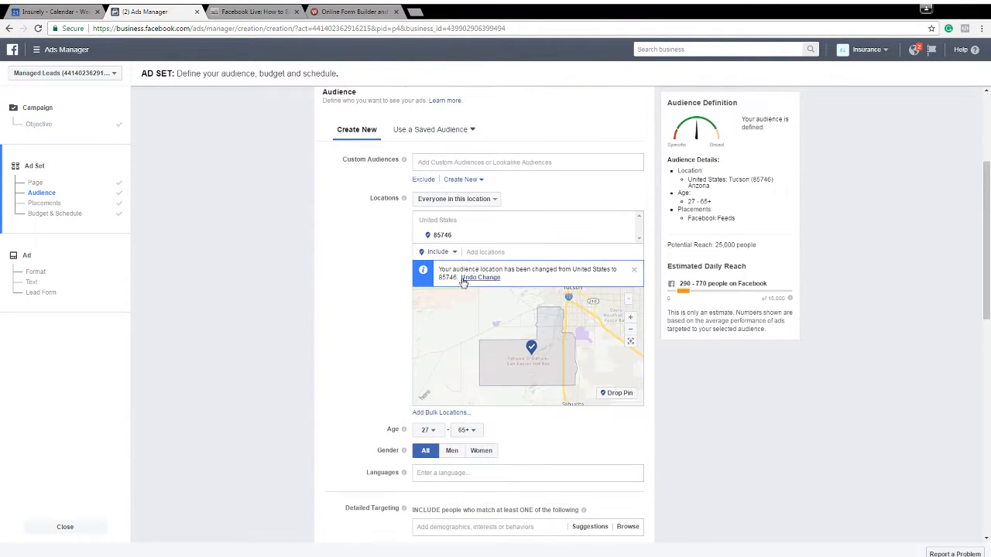
click(627, 235)
click(528, 222)
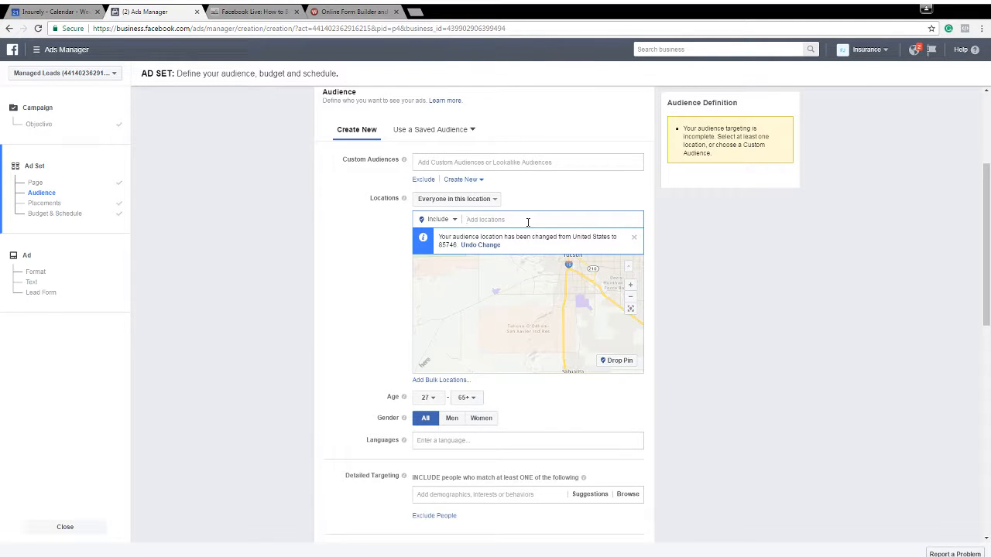
text(85395)
key(Return)
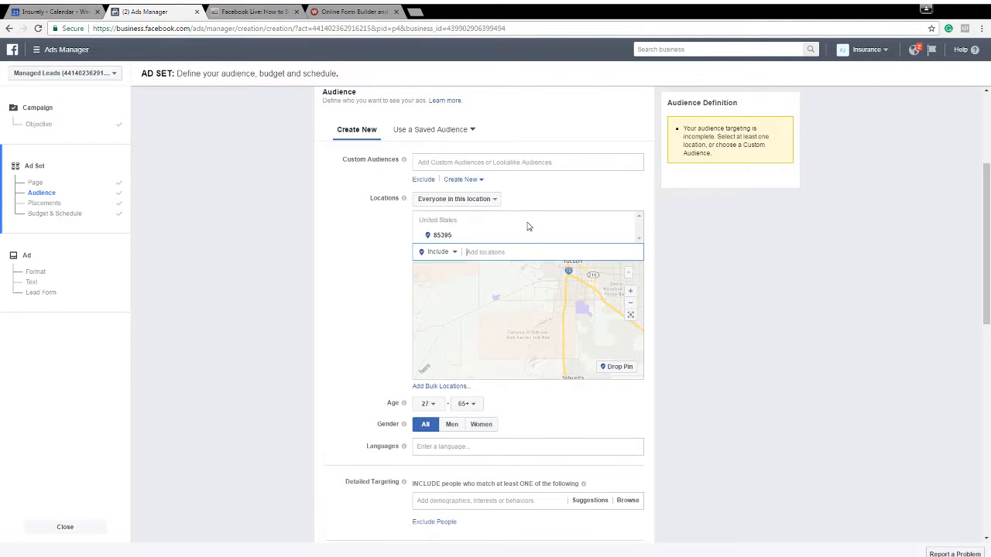
double_click(376, 320)
scroll(343, 354, down, 8)
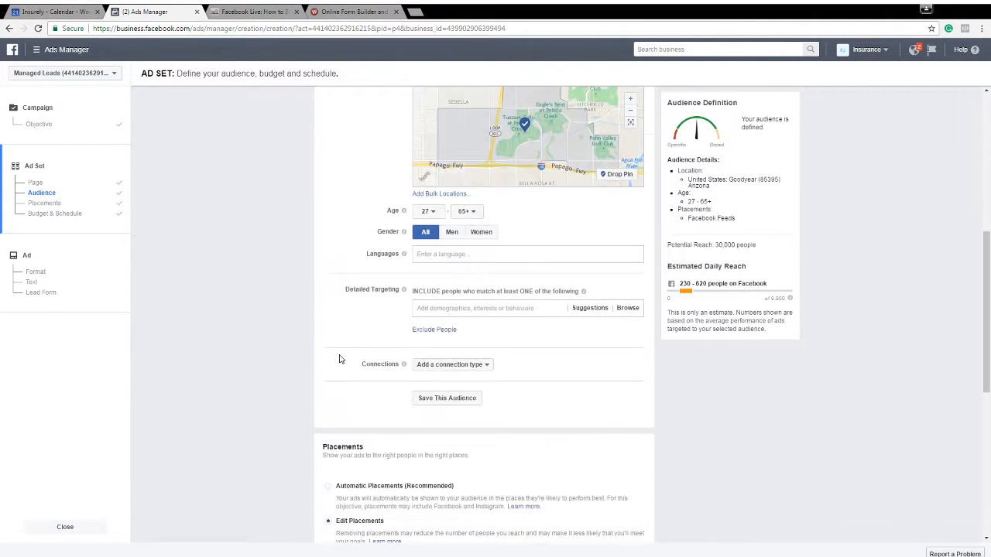
click(624, 527)
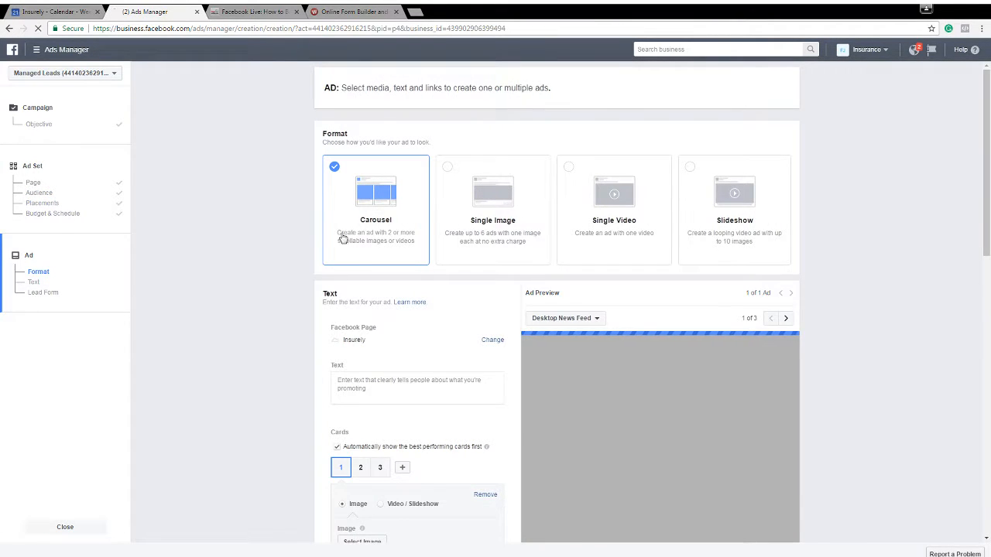
Enter "ATTENTION 85395 RESIDENTS!" as the opening line of the ad text
scroll(383, 290, down, 1)
click(379, 307)
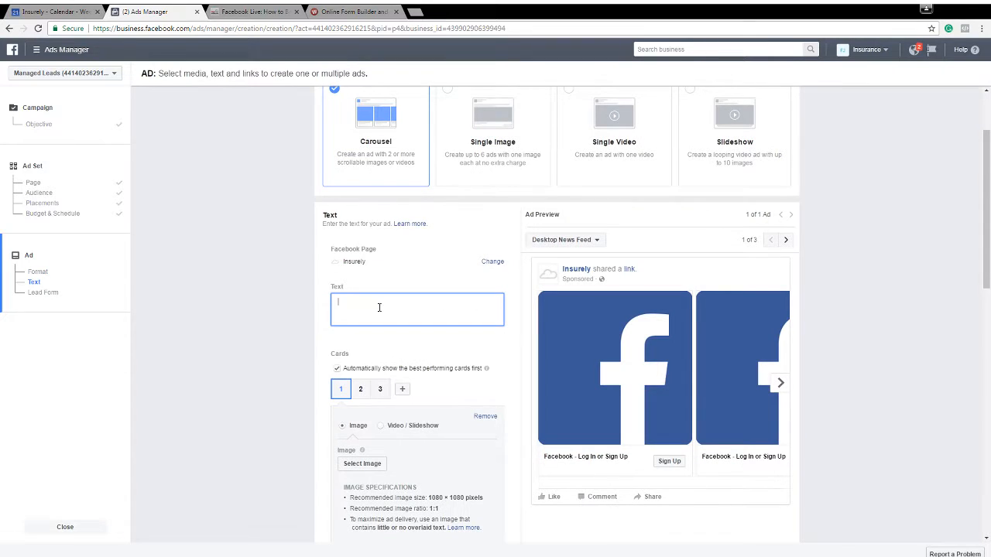
text(ATTNETION)
key(BackSpace)
key(BackSpace)
key(BackSpace)
key(BackSpace)
key(BackSpace)
key(BackSpace)
text(EMT)
text(NTION )
text(85395)
text( RESIDENTS)
text(!)
Add the line "The state has just approved new RATE REDUCTIONS on auto & home insurance rates for Goodyear (85395) Residents" to the ad text
key(Return)
text(The st)
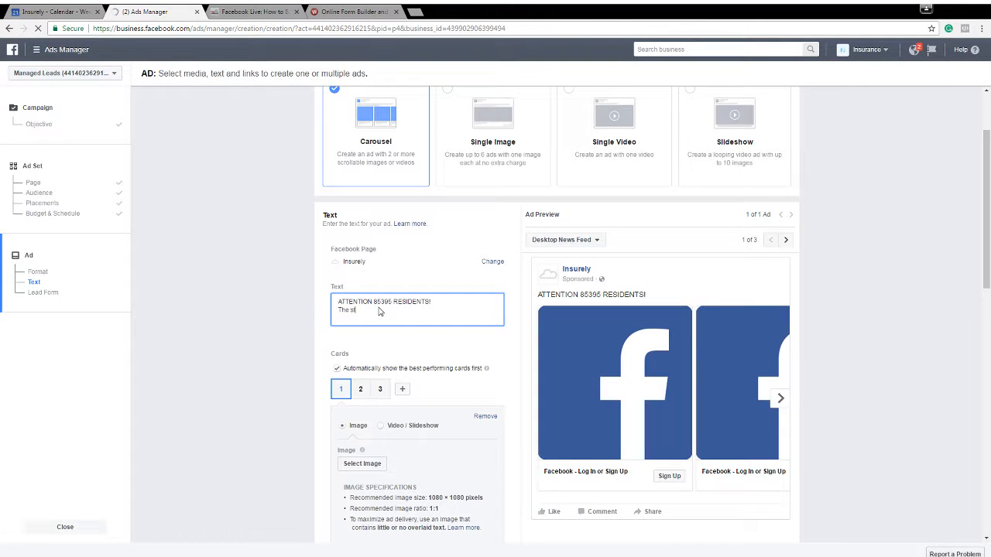
text(ate has )
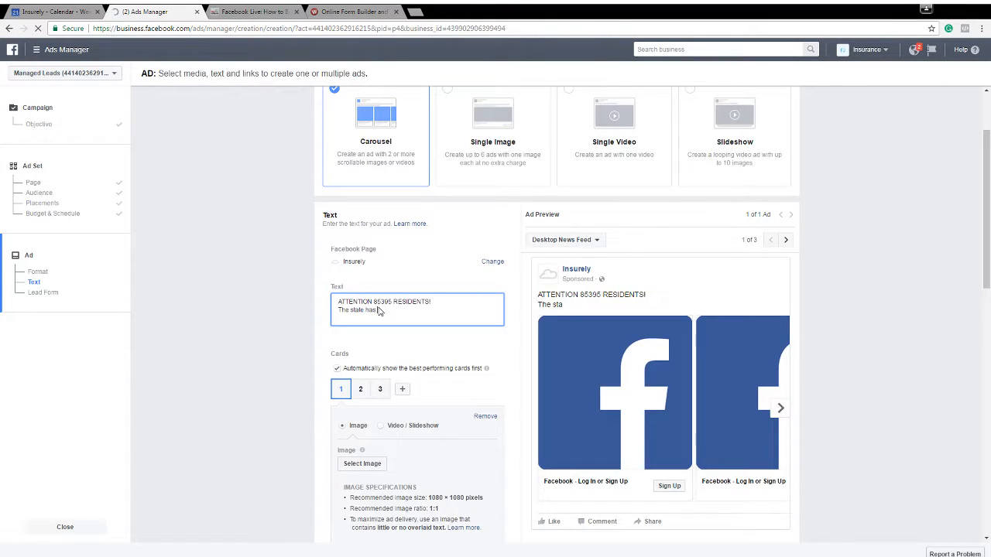
text(just approevd)
text(new)
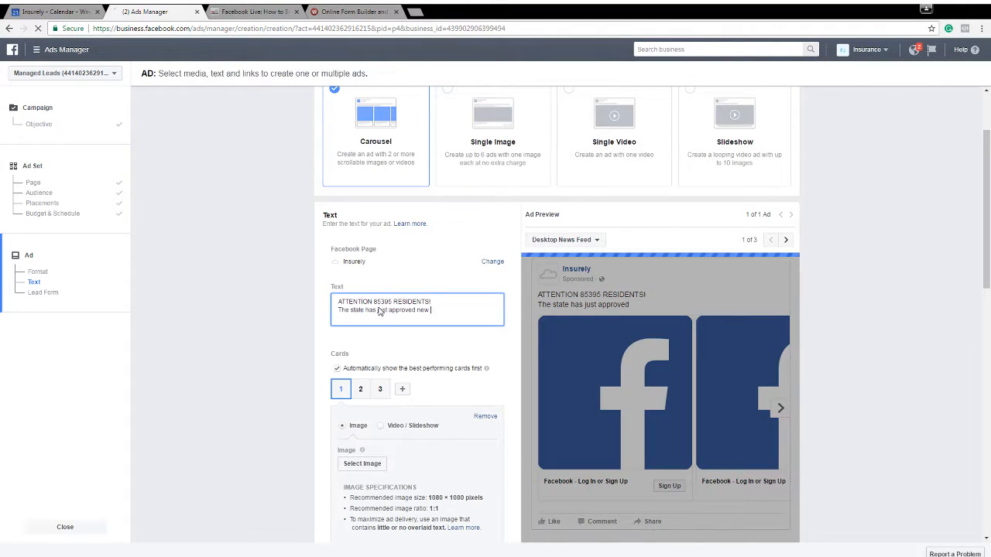
text( RATE REDUCTION)
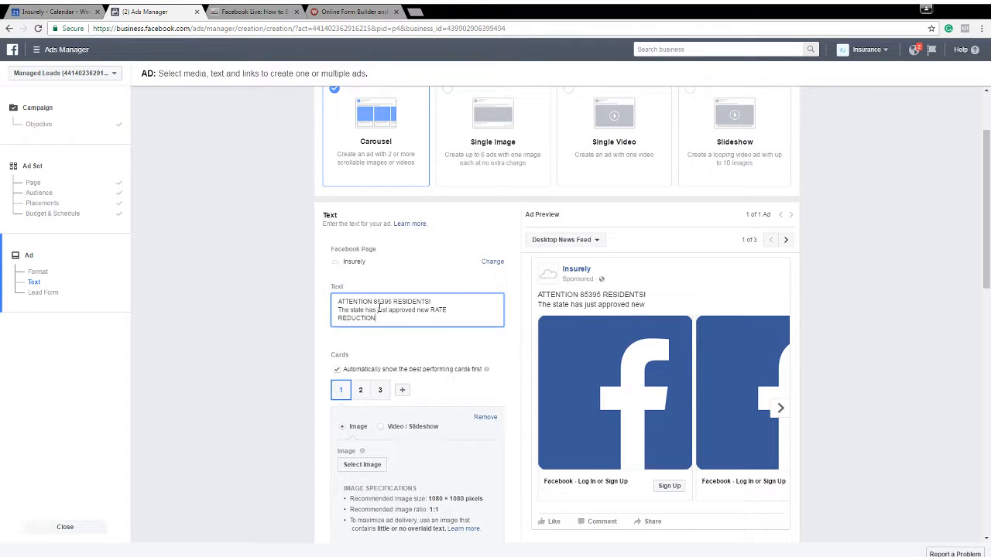
text(S on yo)
text(uto & home insurance)
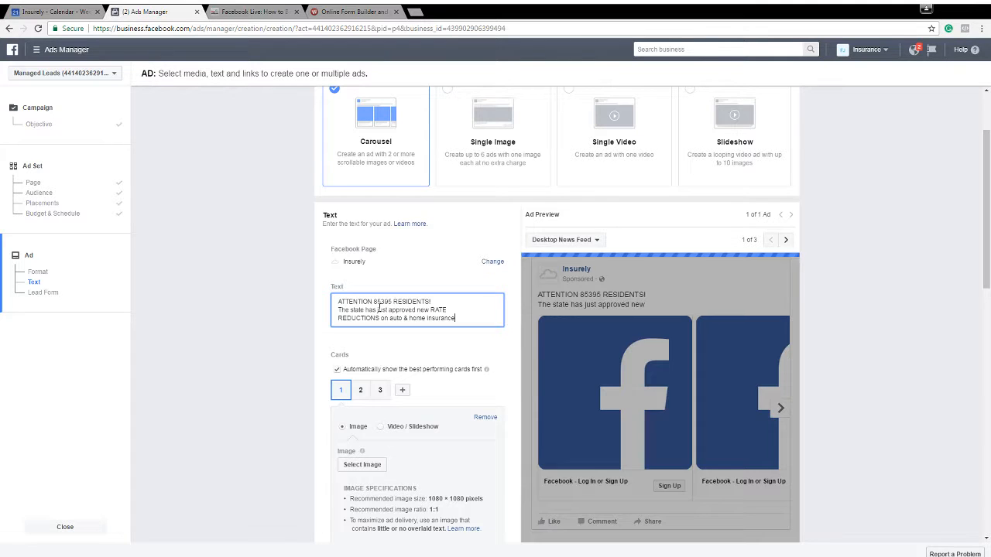
text( rates for)
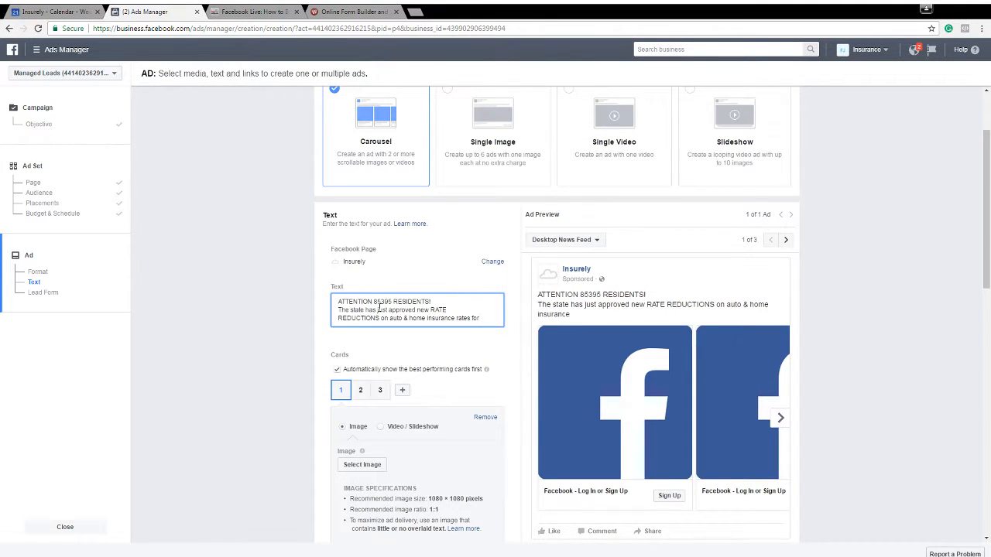
text( Goodyear (8539)
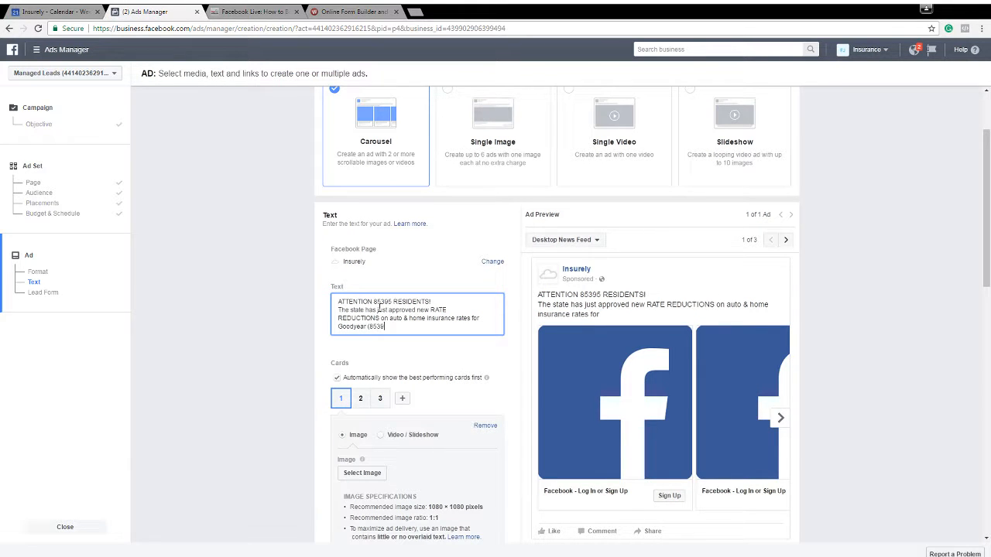
text(5) Resident)
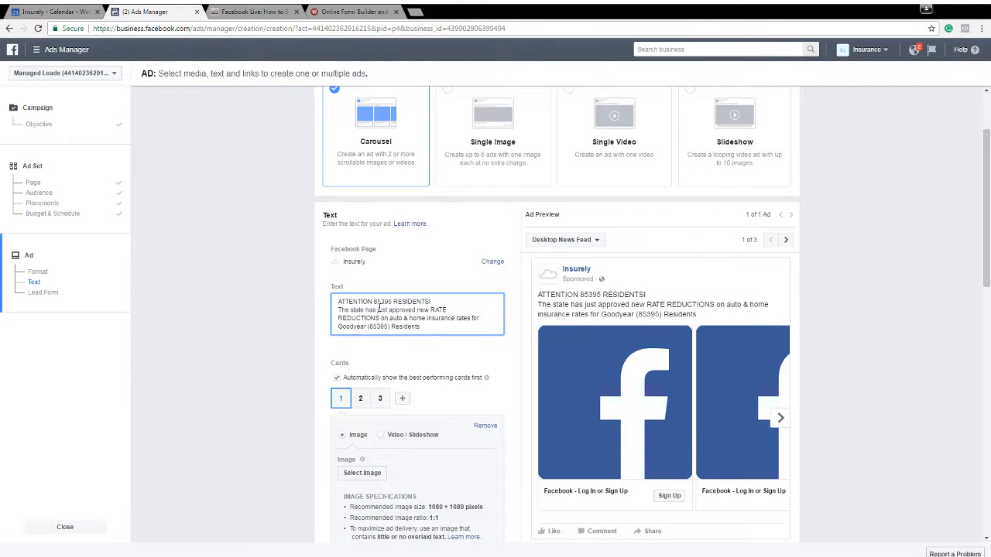
text(s)
key(Return)
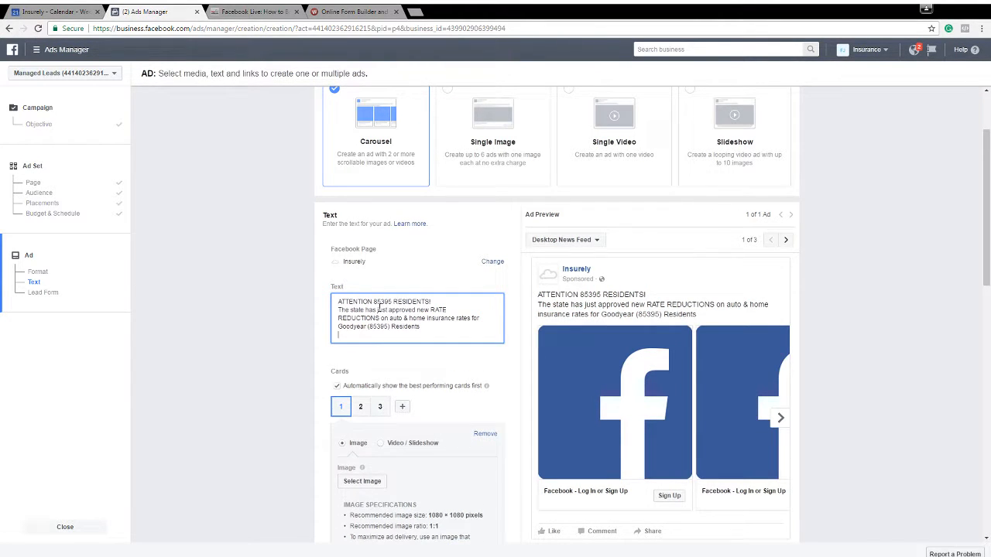
End the ad text with the call-to-action line "CLICK BELOW to get your quote"
text(CLICK BELOW t)
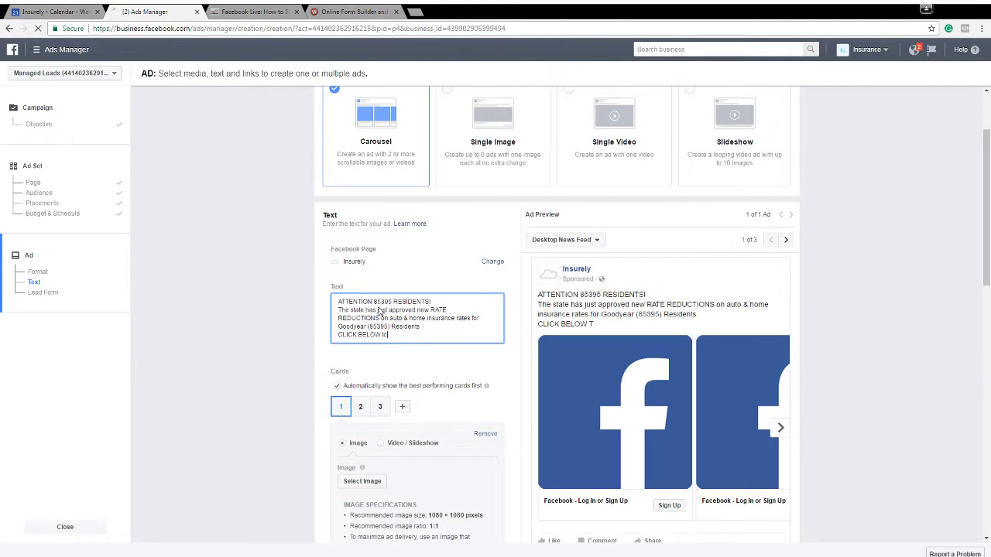
text(o get your quote)
click(281, 314)
Search Google Images for "goodyear az" in a new browser tab and save the large City of Goodyear sign photo
click(357, 12)
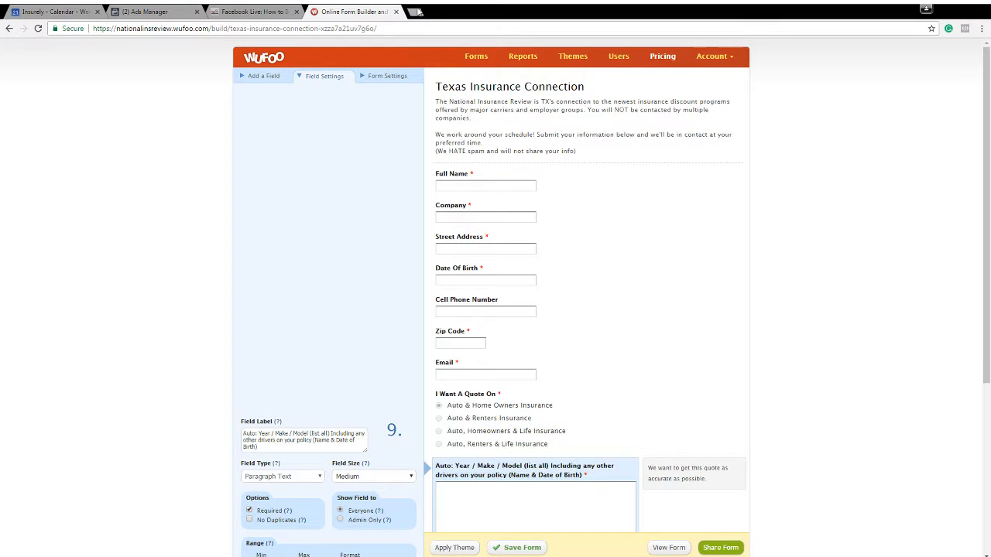
click(417, 12)
text(google.com)
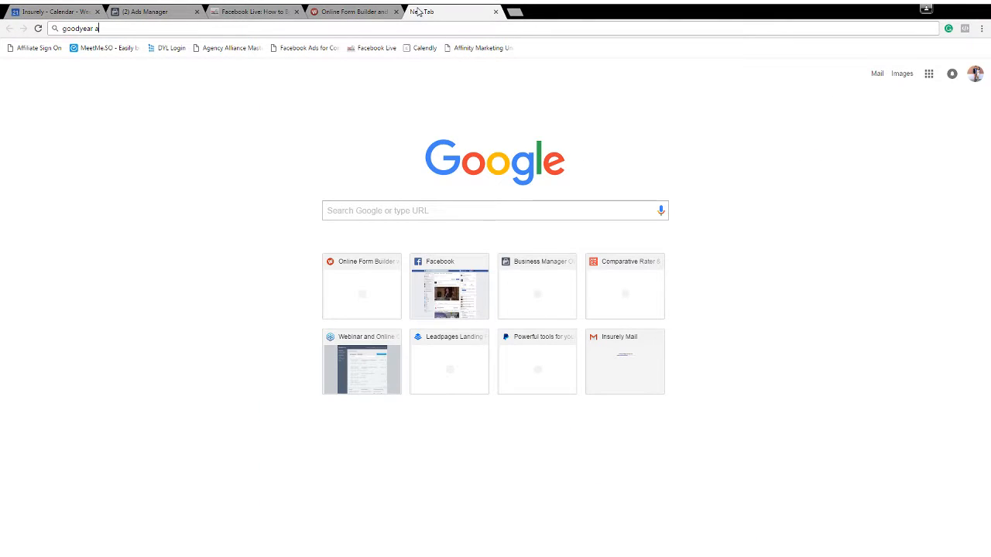
key(Return)
text(goodyear az)
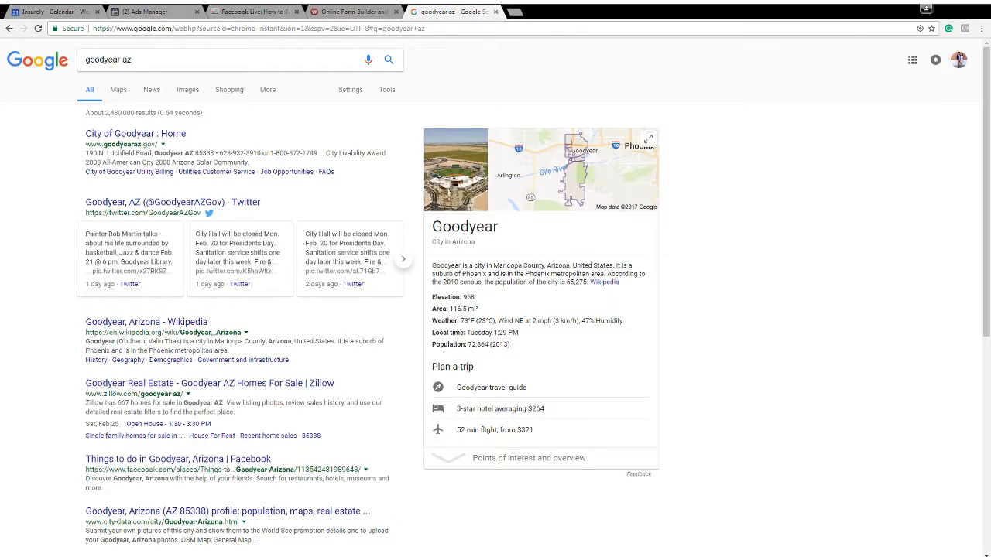
click(195, 90)
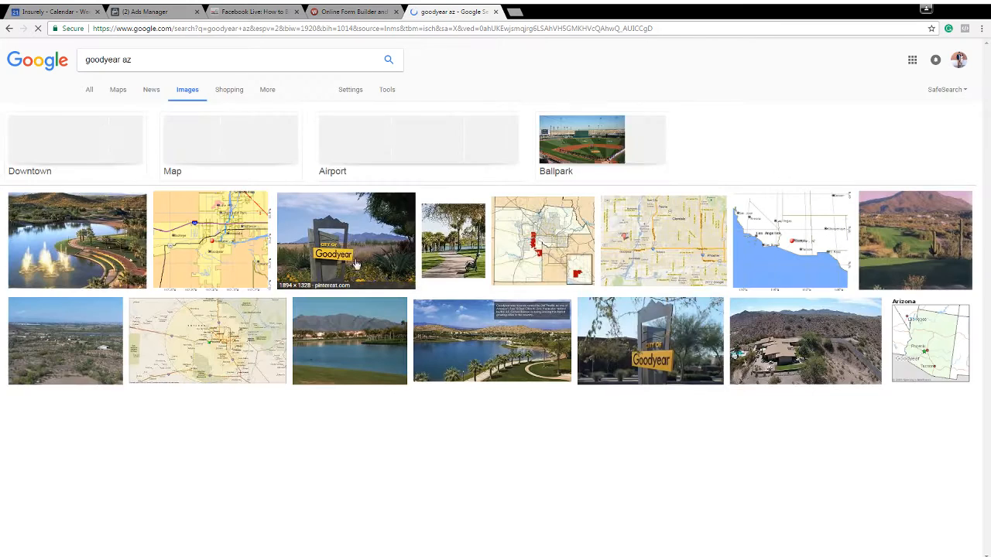
click(345, 248)
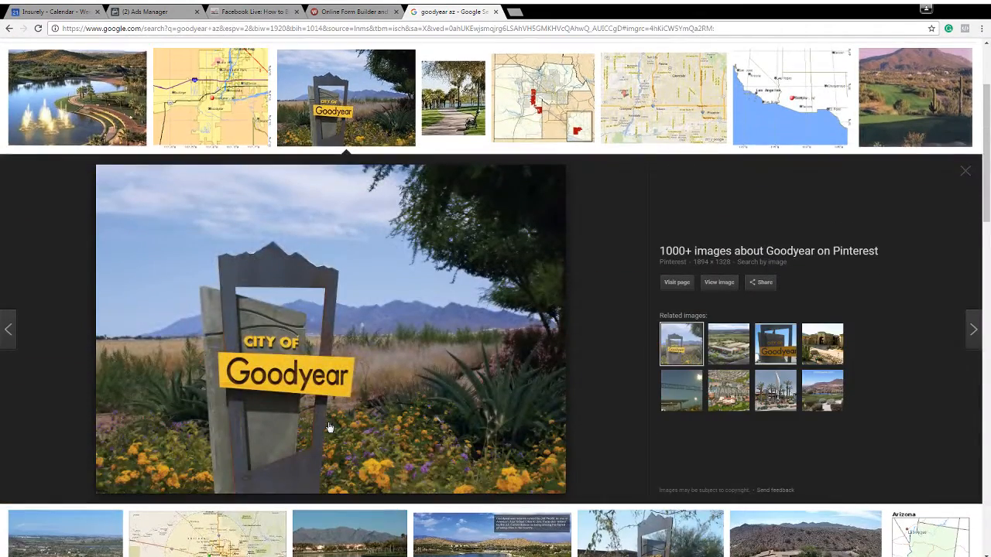
drag(348, 334, 93, 407)
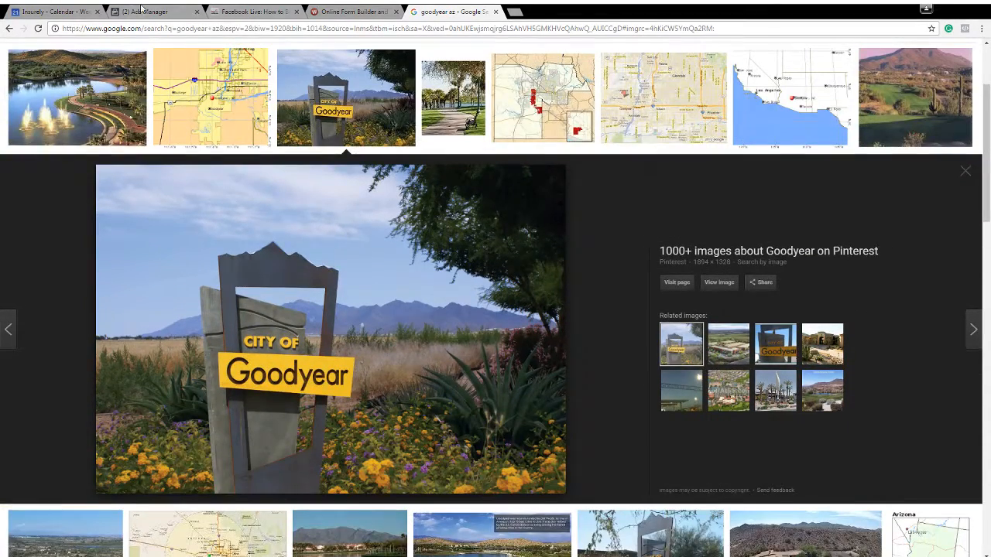
Return to Ads Manager, change the ad format to Single Image and remove the default image
click(140, 9)
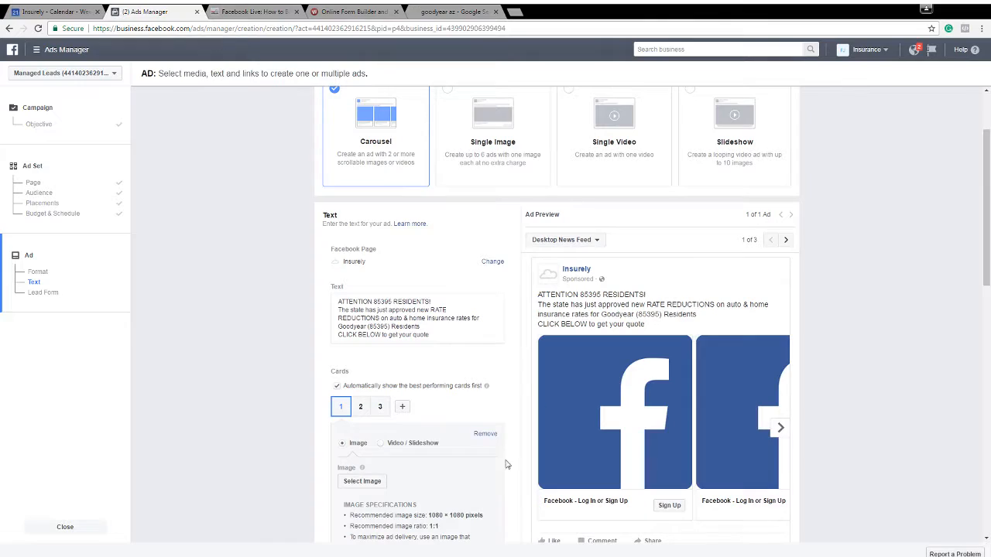
click(478, 153)
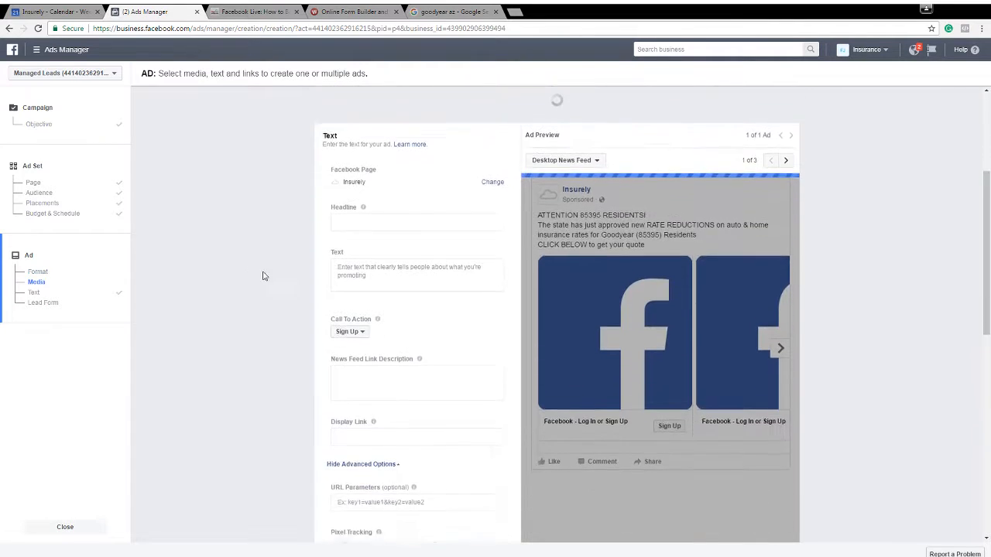
scroll(328, 335, up, 2)
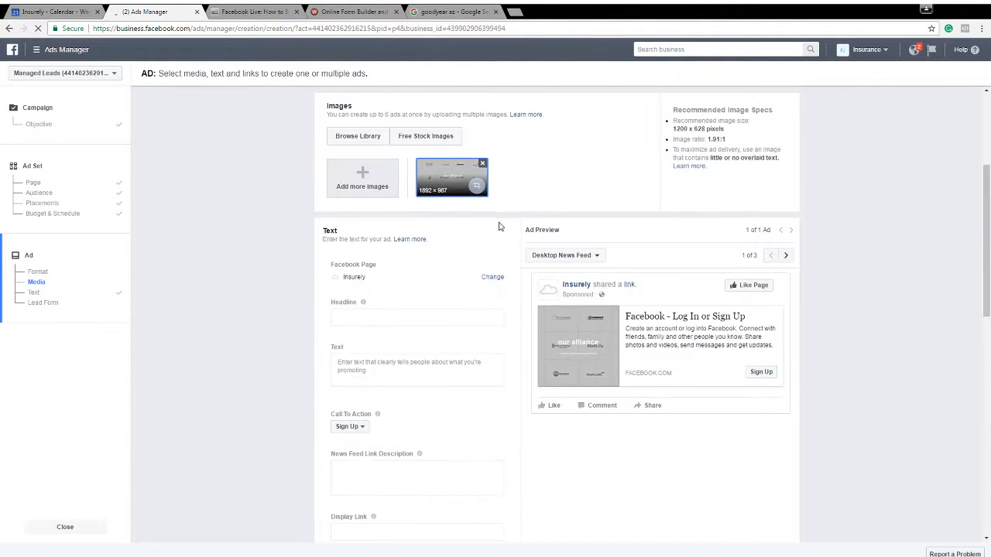
click(483, 162)
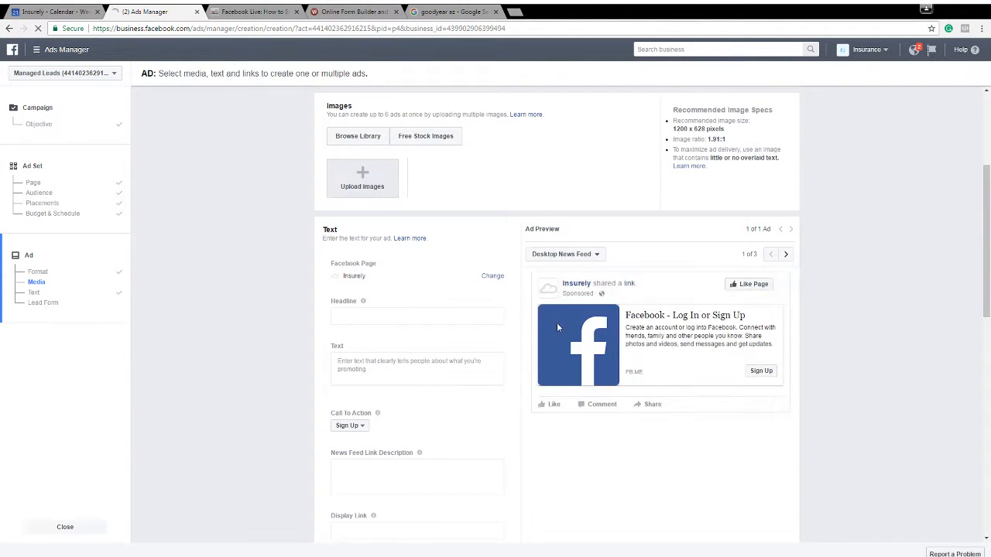
Upload the saved City of Goodyear sign photo as the ad's image
click(427, 138)
click(536, 135)
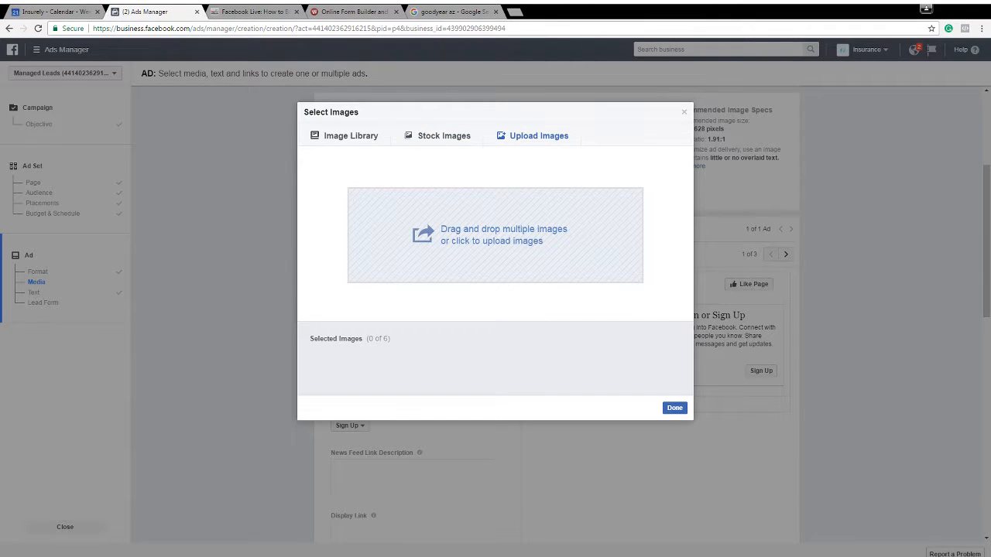
click(543, 242)
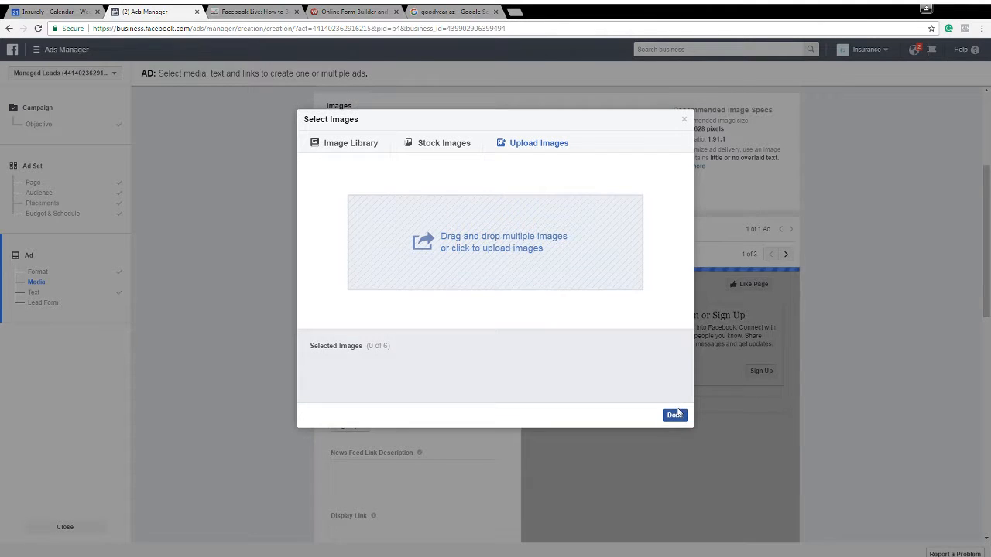
click(676, 414)
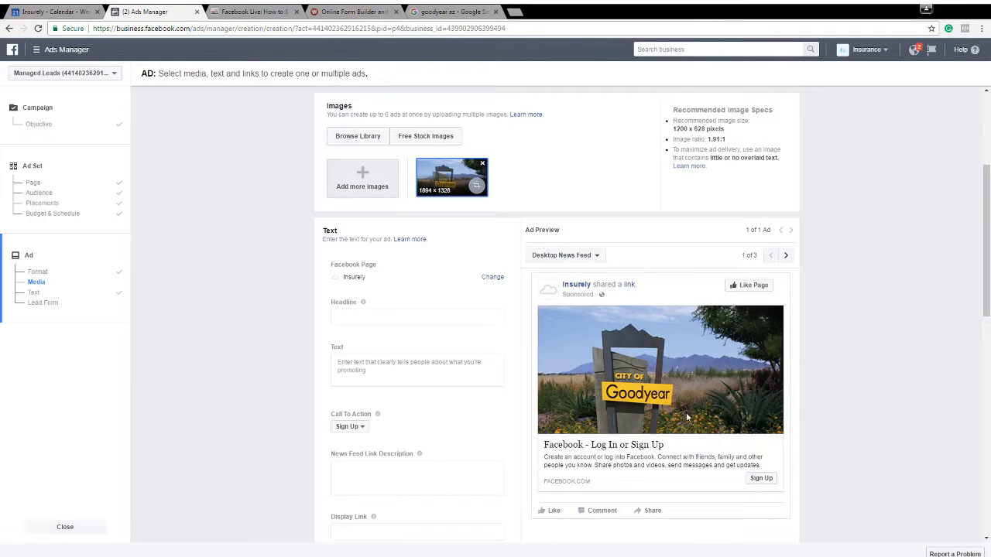
Enter "Rate Reductions for 85395 Residents on Auto & Home Insurance" as the ad's headline
scroll(464, 381, down, 3)
scroll(411, 420, down, 3)
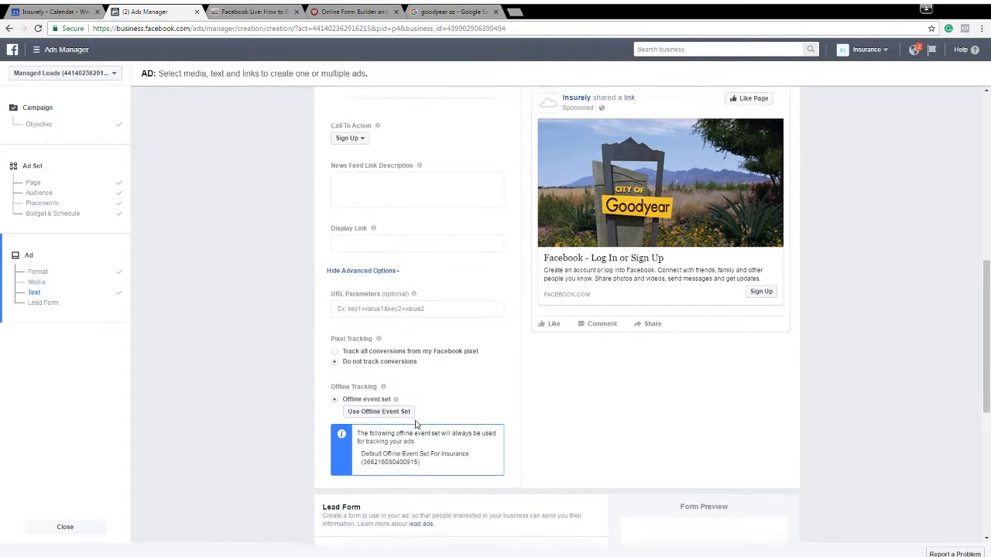
scroll(421, 422, up, 4)
scroll(423, 420, up, 3)
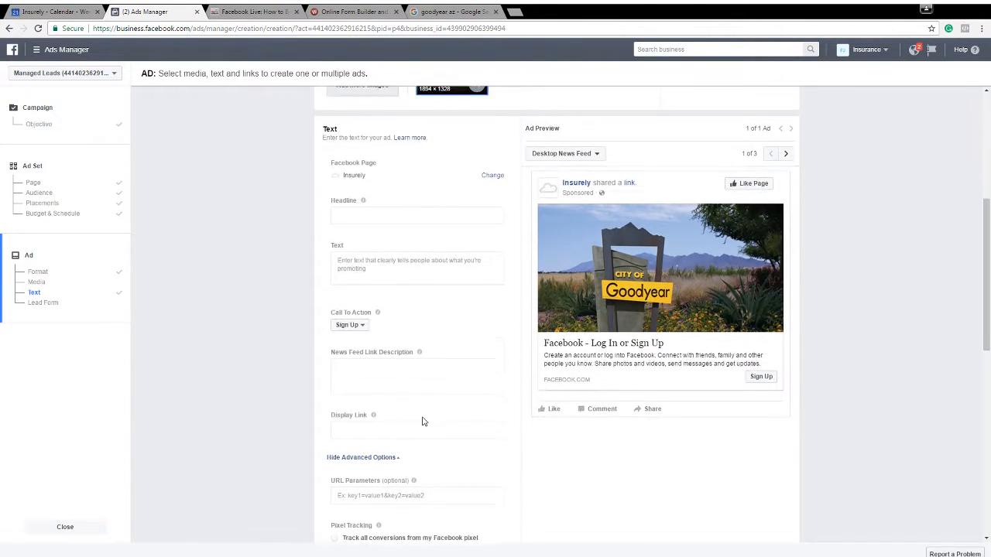
scroll(423, 416, down, 2)
click(358, 265)
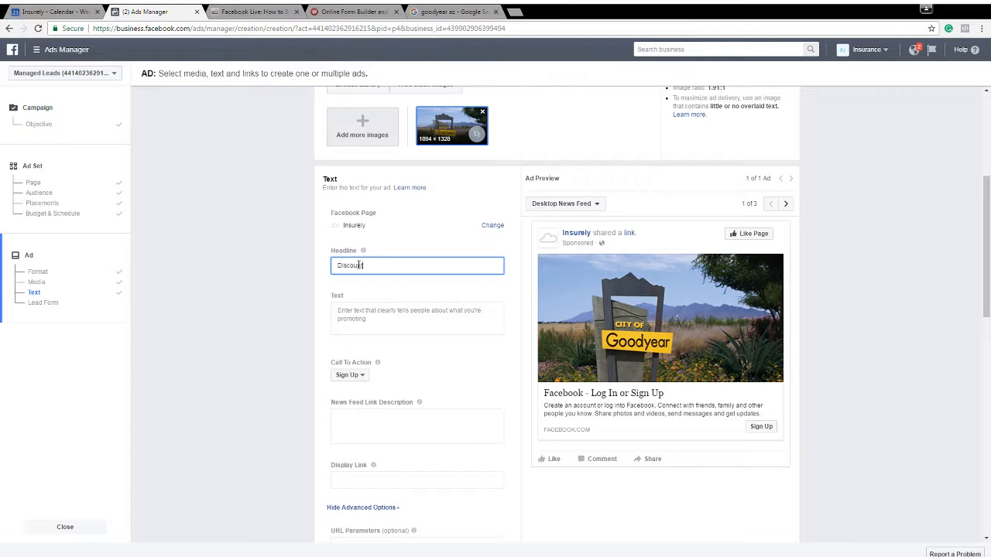
text(Rate Reductions for 85)
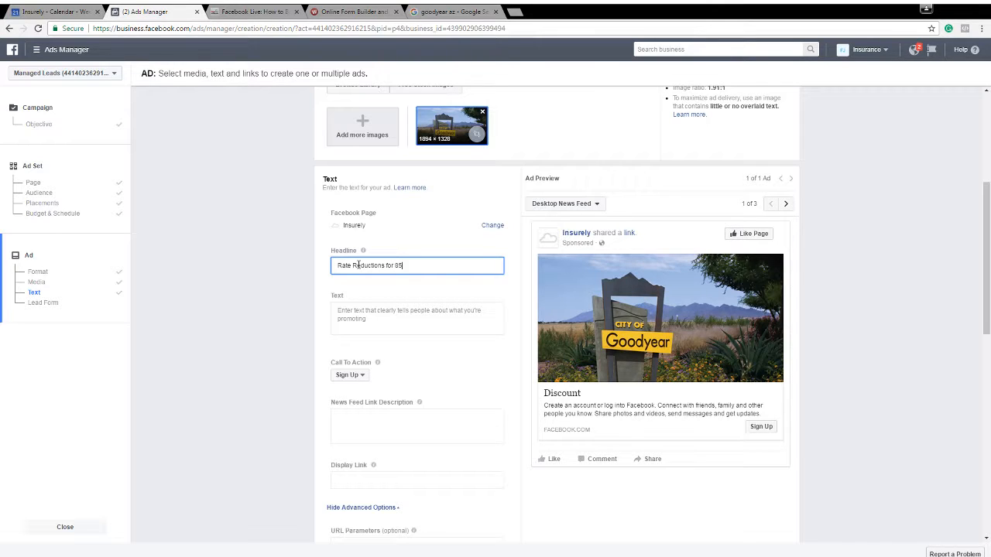
text(esidents on Auto & HomeInsur)
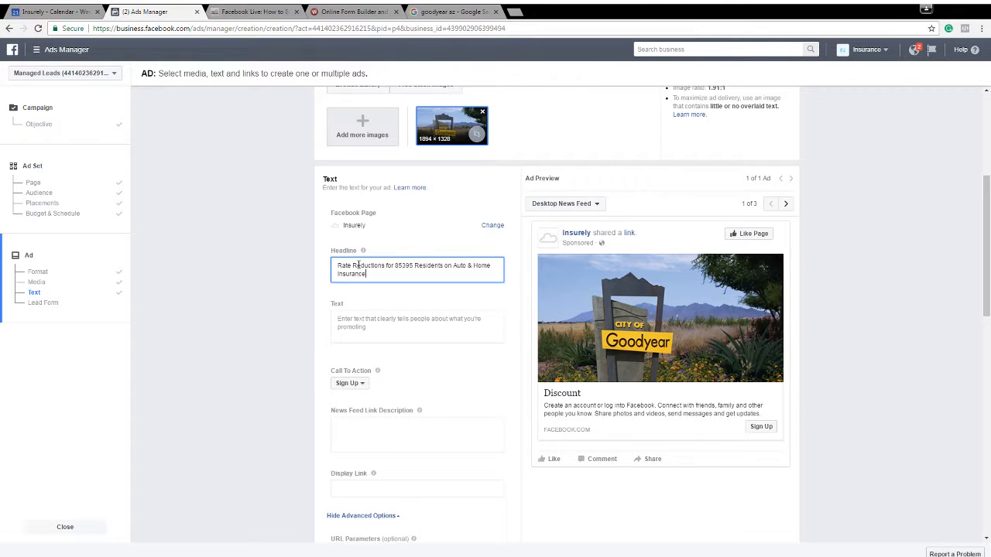
text(ance)
key(Tab)
click(271, 369)
Certify the ad's compliance with Facebook's anti-discrimination policies, acknowledging that the policies have been read and will be followed
scroll(305, 283, down, 2)
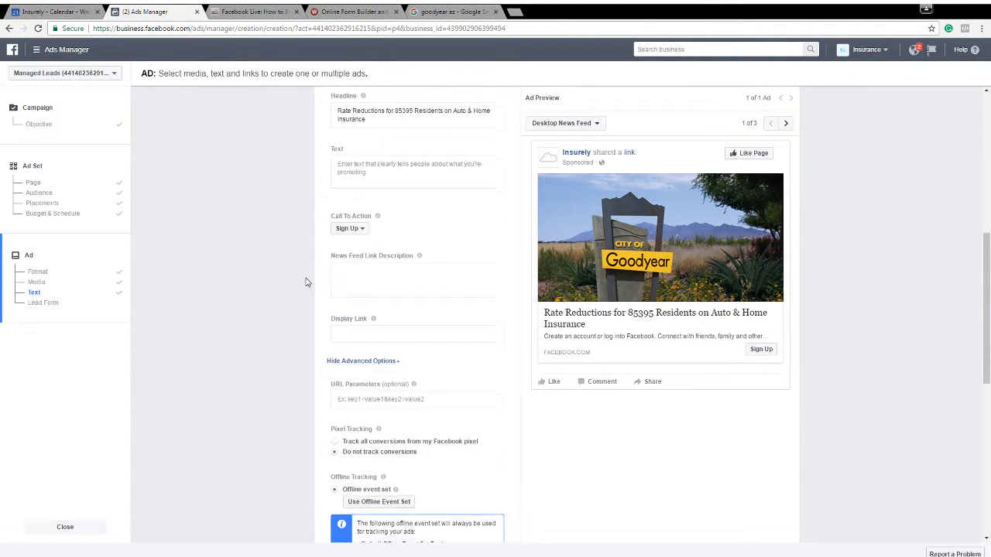
scroll(305, 283, up, 2)
scroll(335, 233, down, 10)
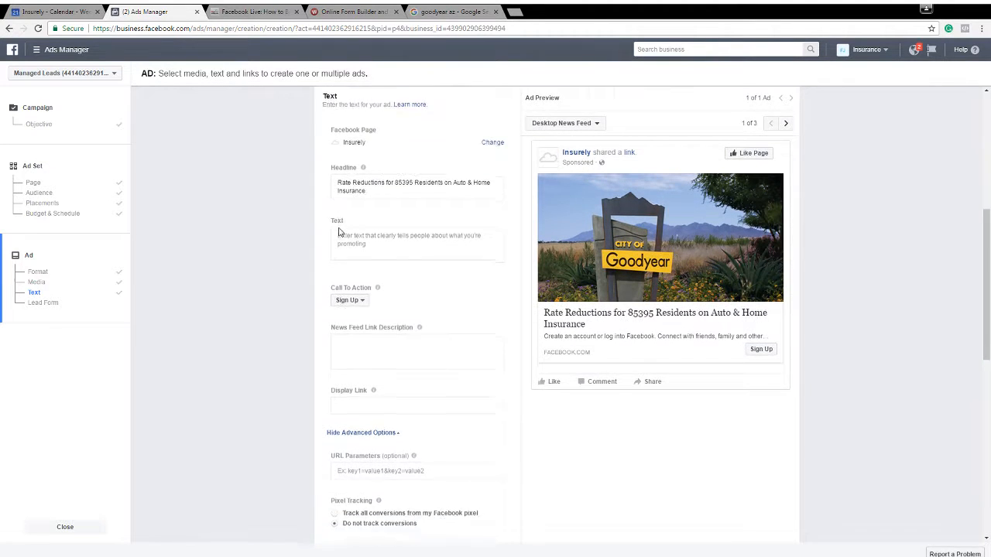
scroll(295, 229, up, 7)
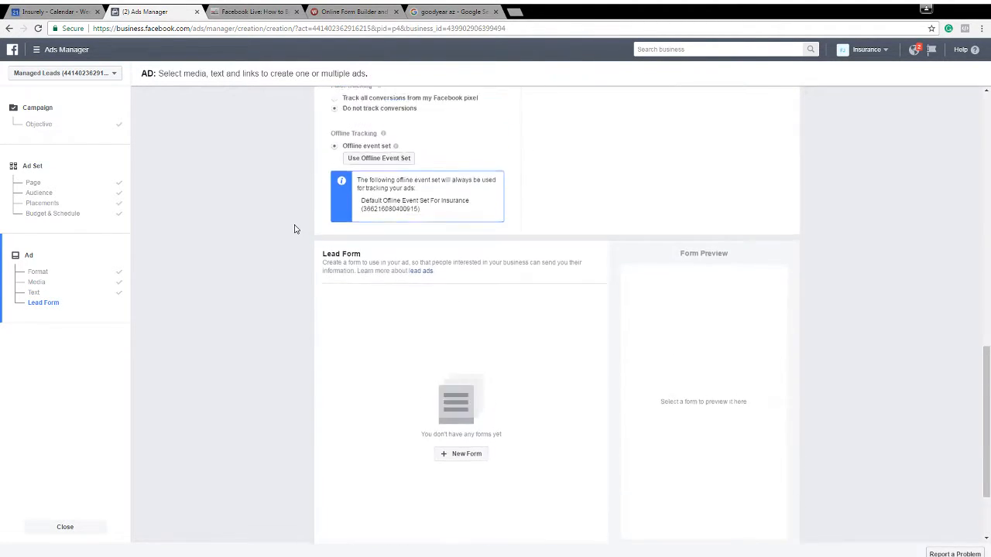
scroll(296, 229, down, 9)
scroll(307, 240, up, 3)
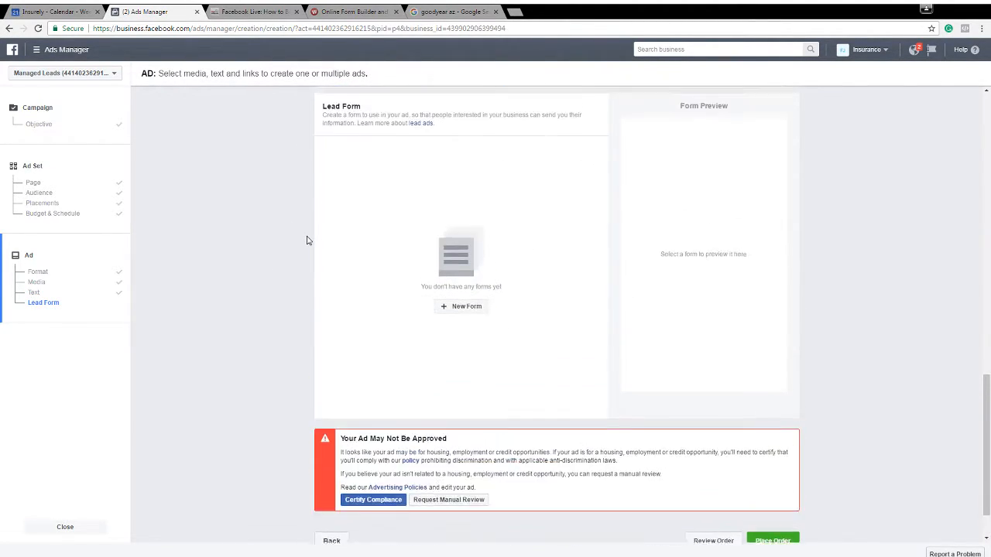
scroll(307, 237, down, 3)
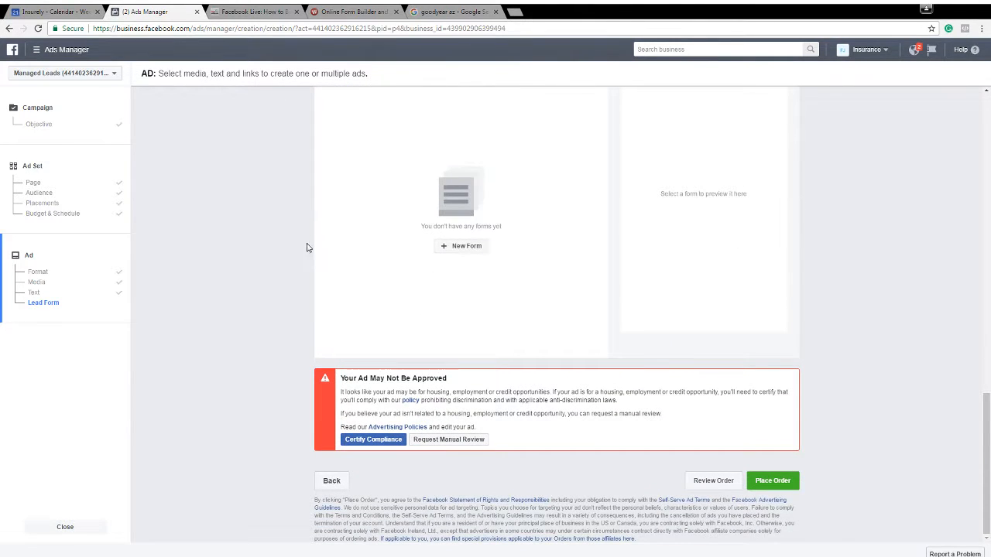
click(376, 440)
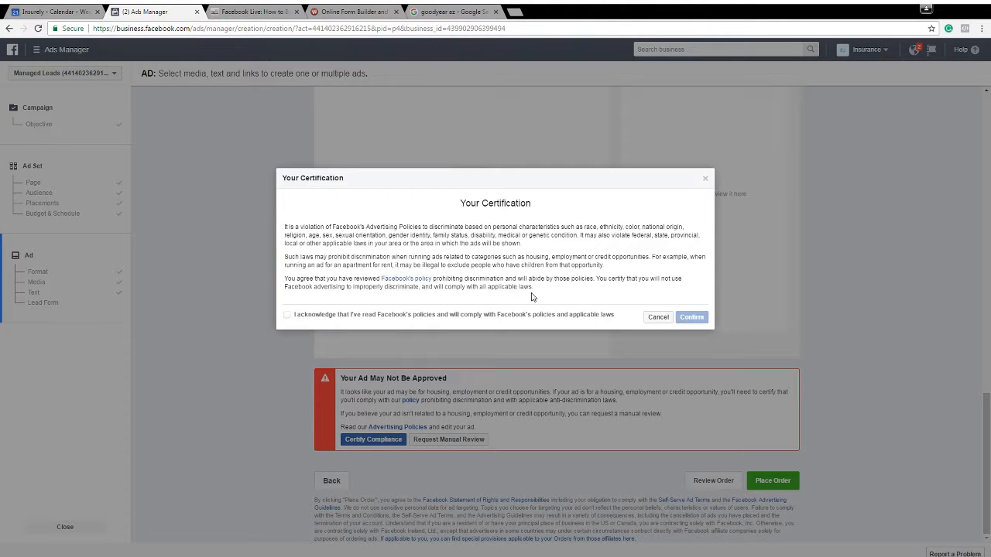
click(287, 315)
click(691, 318)
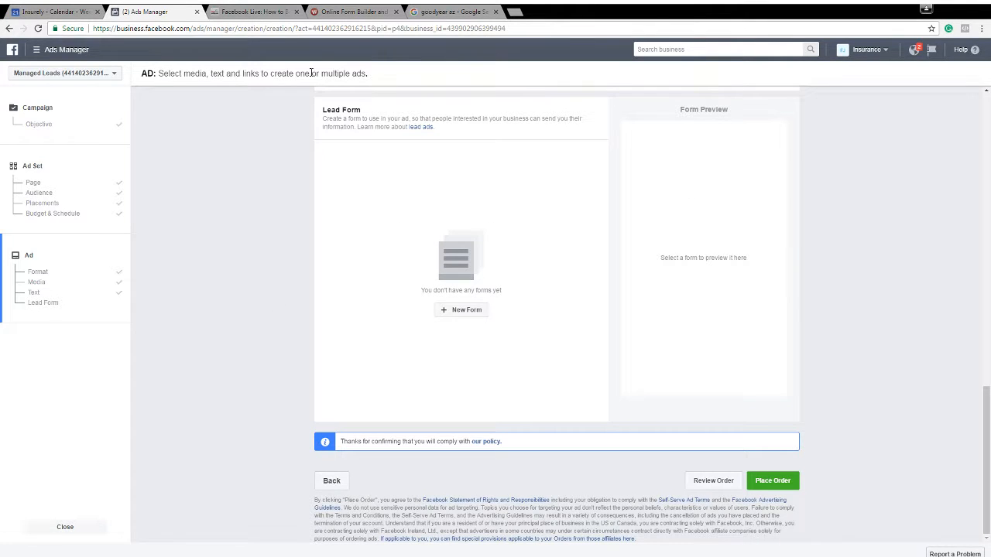
Check the fields of the Wufoo quote form, return to Ads Manager and create a new lead form for the ad
click(343, 9)
scroll(509, 245, down, 1)
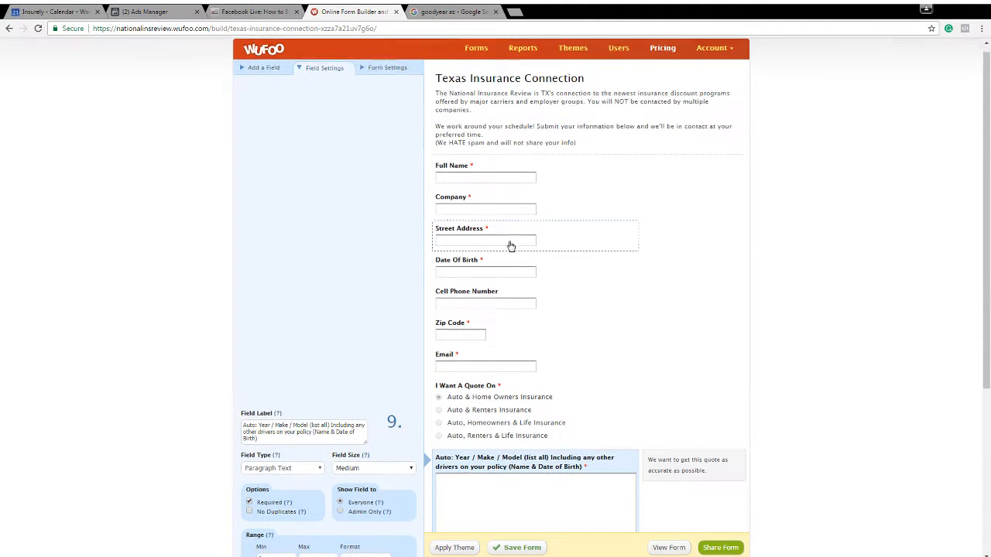
scroll(511, 247, up, 1)
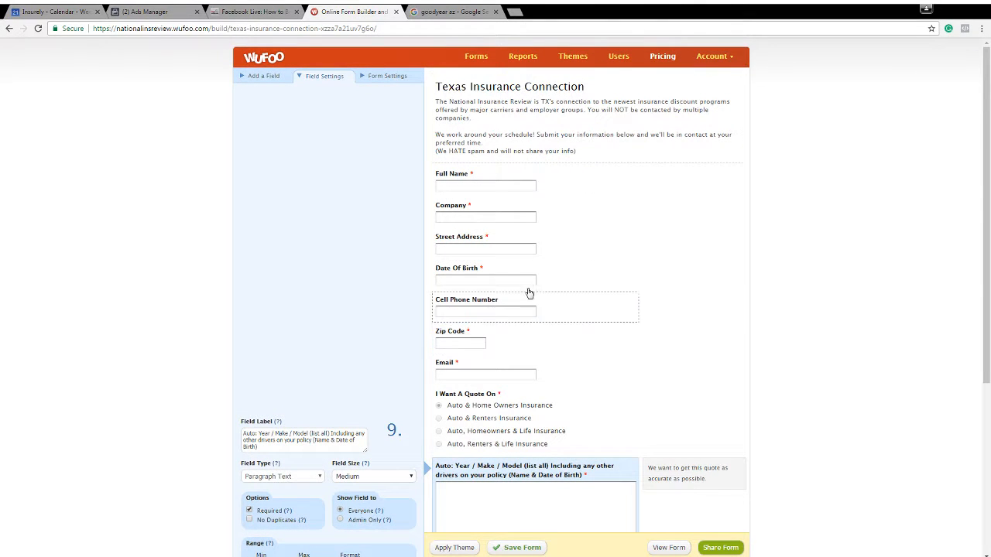
click(162, 12)
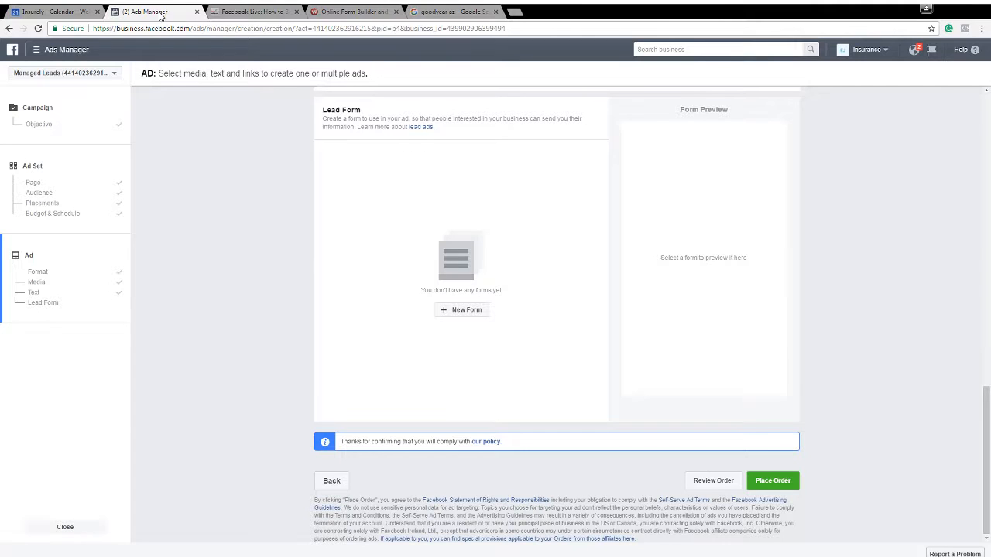
click(452, 312)
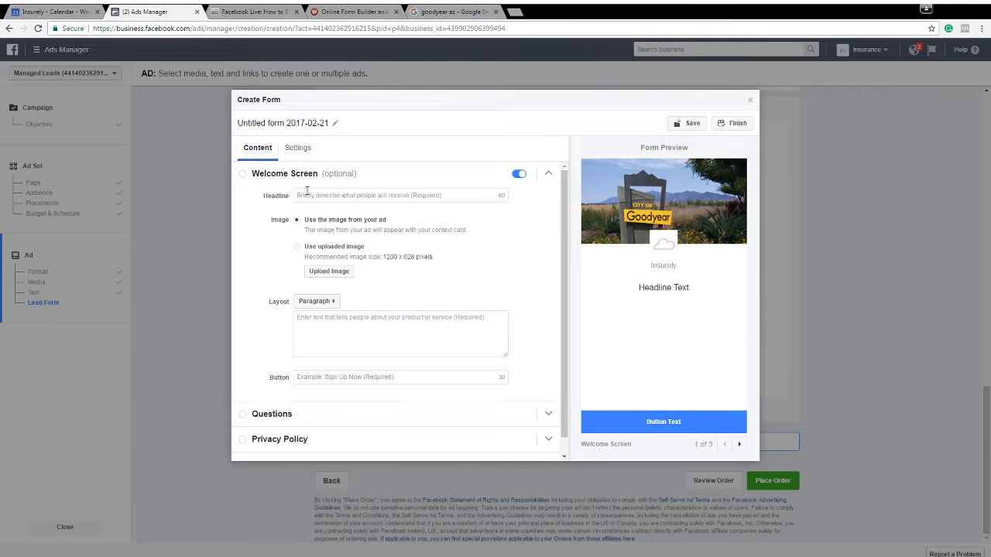
Turn off the lead form's optional welcome screen
click(519, 174)
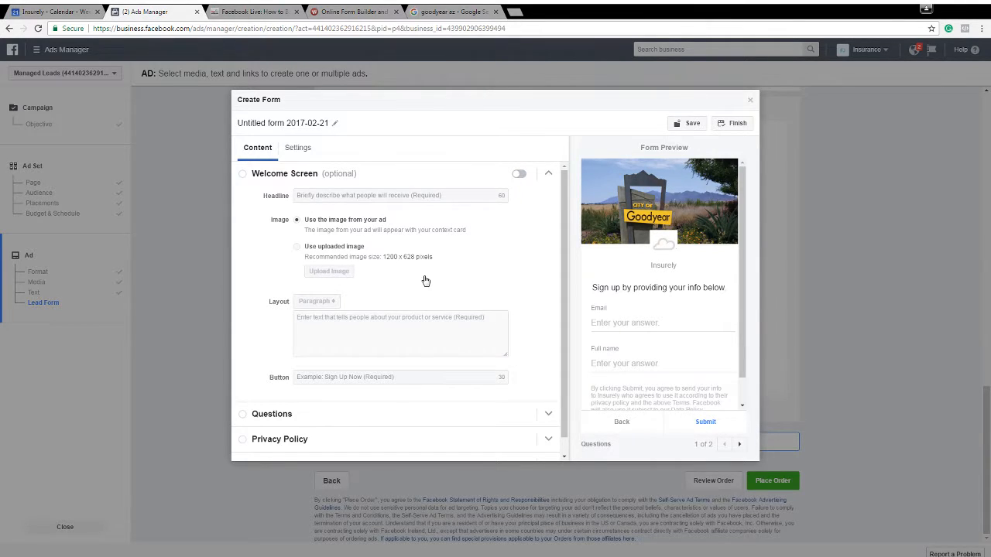
scroll(669, 259, down, 1)
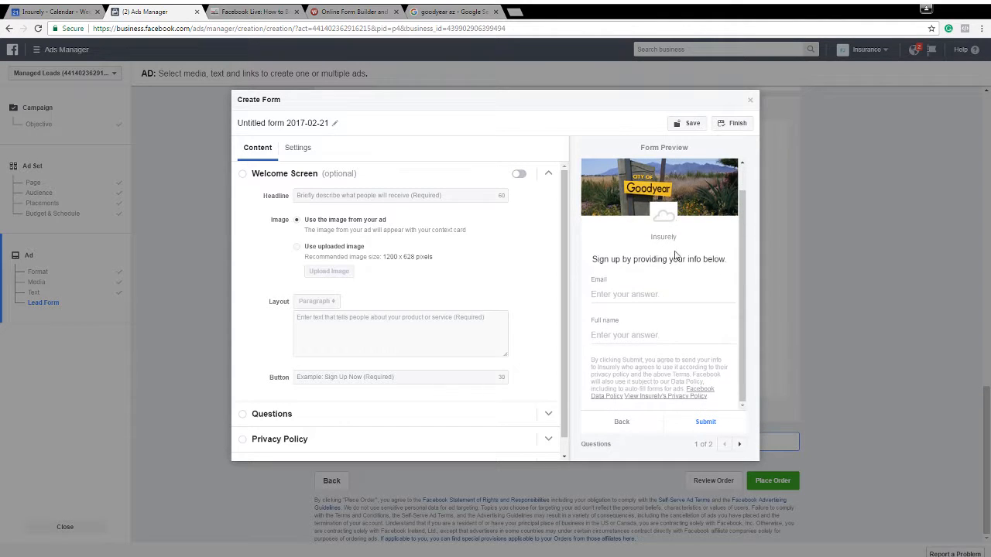
scroll(662, 271, up, 1)
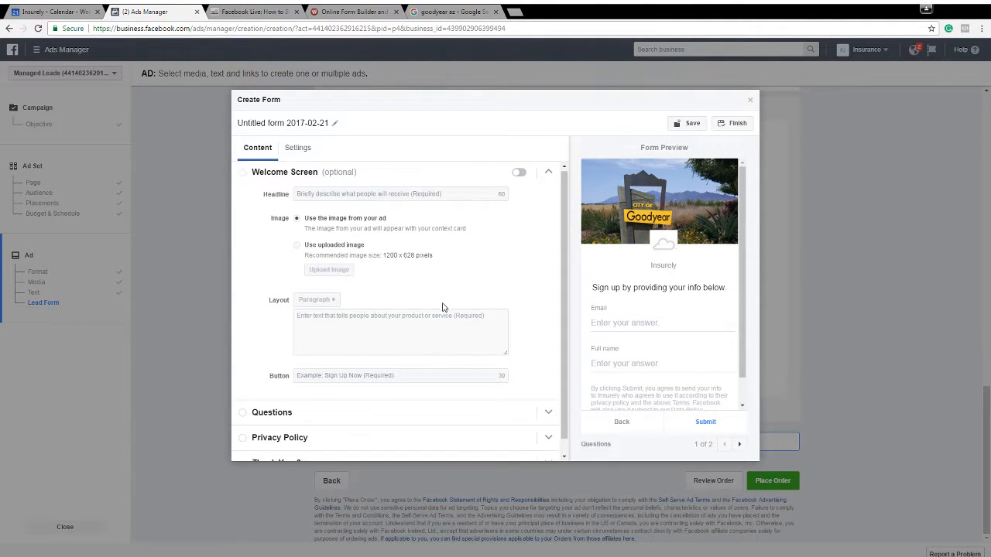
scroll(457, 279, down, 1)
scroll(322, 244, up, 1)
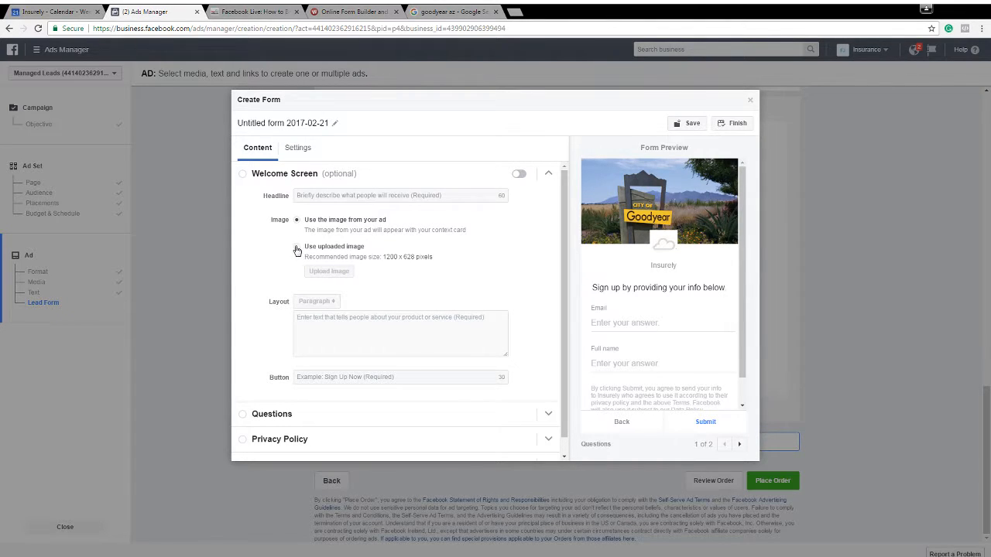
scroll(357, 249, down, 1)
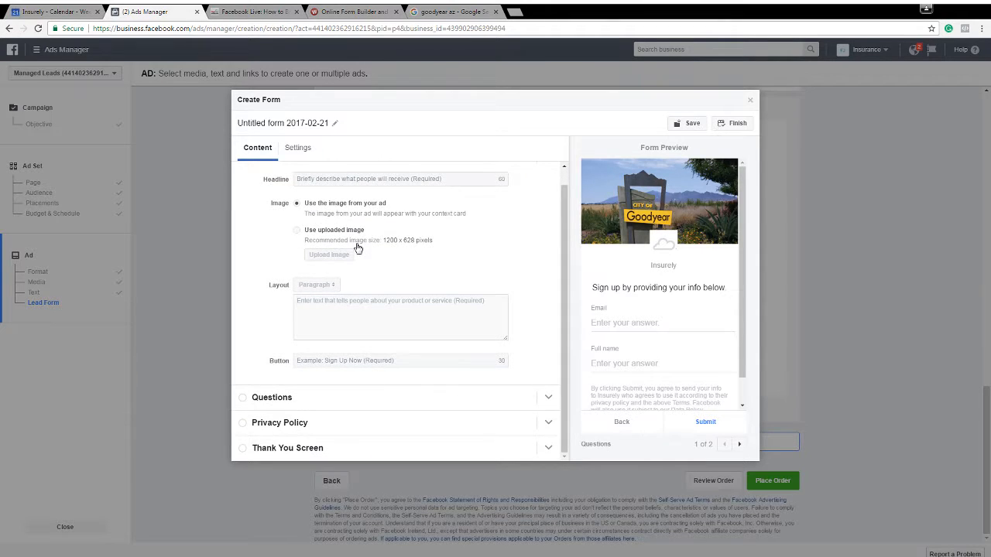
scroll(352, 236, up, 1)
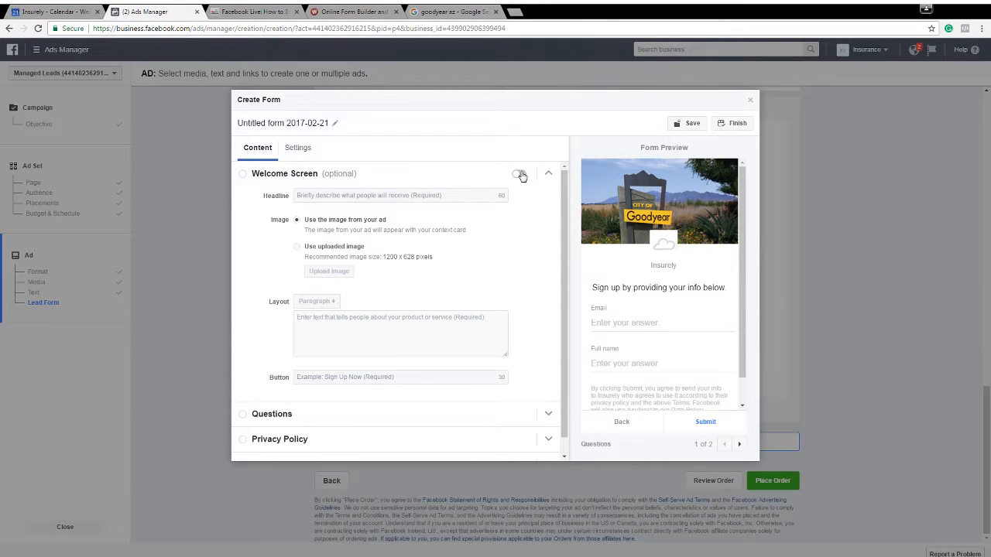
Add street address, zip code, phone number, date of birth and company name to the user information the lead form requests
click(286, 418)
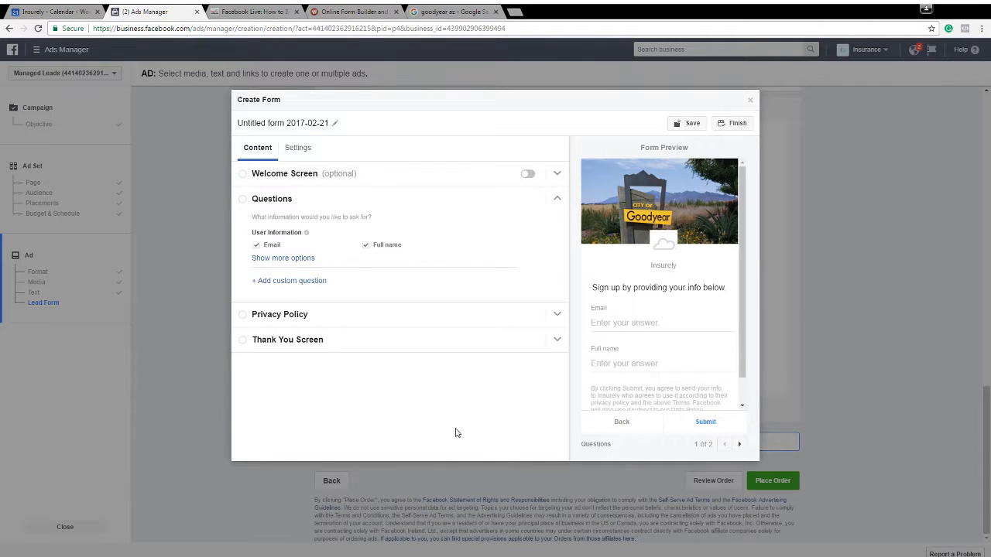
scroll(677, 313, down, 1)
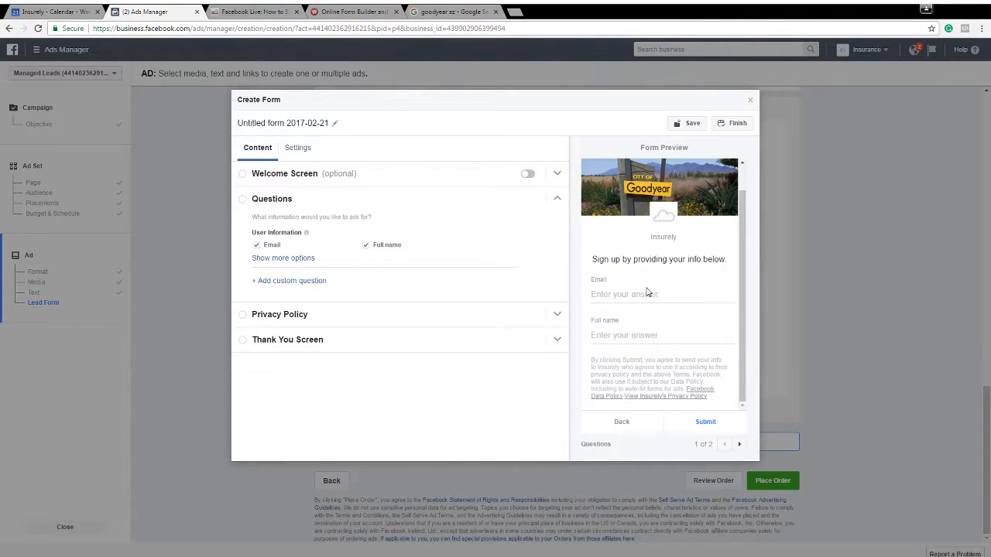
click(301, 258)
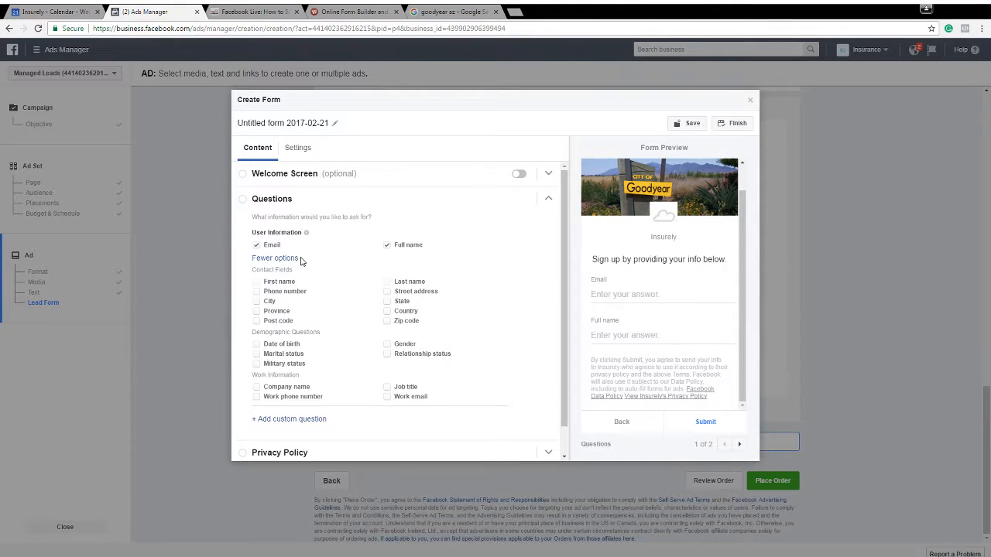
click(388, 292)
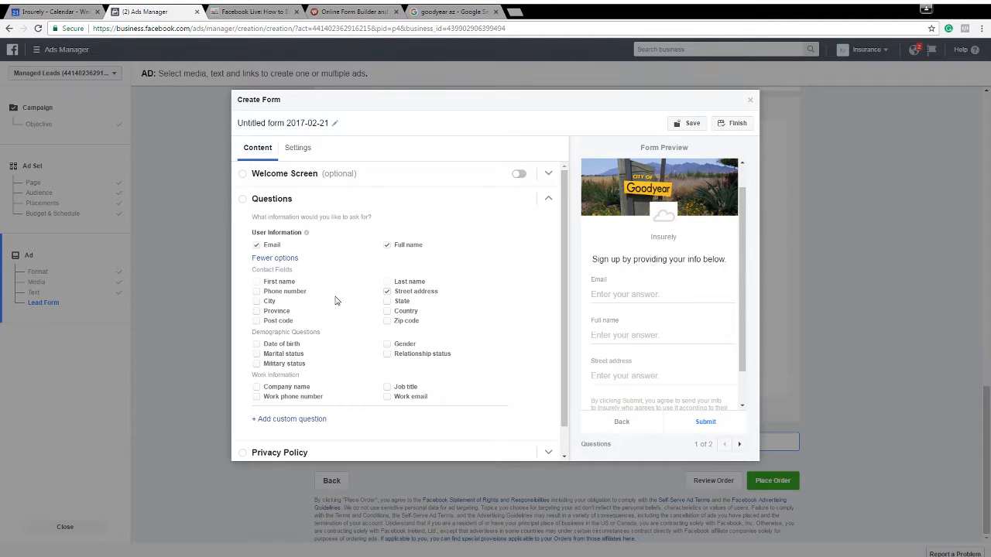
click(387, 324)
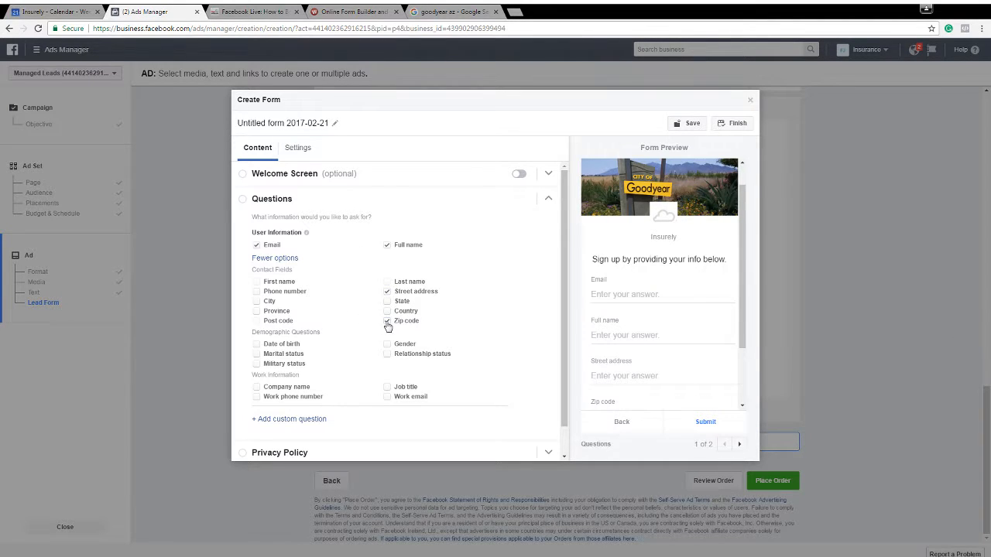
click(257, 293)
scroll(333, 349, down, 1)
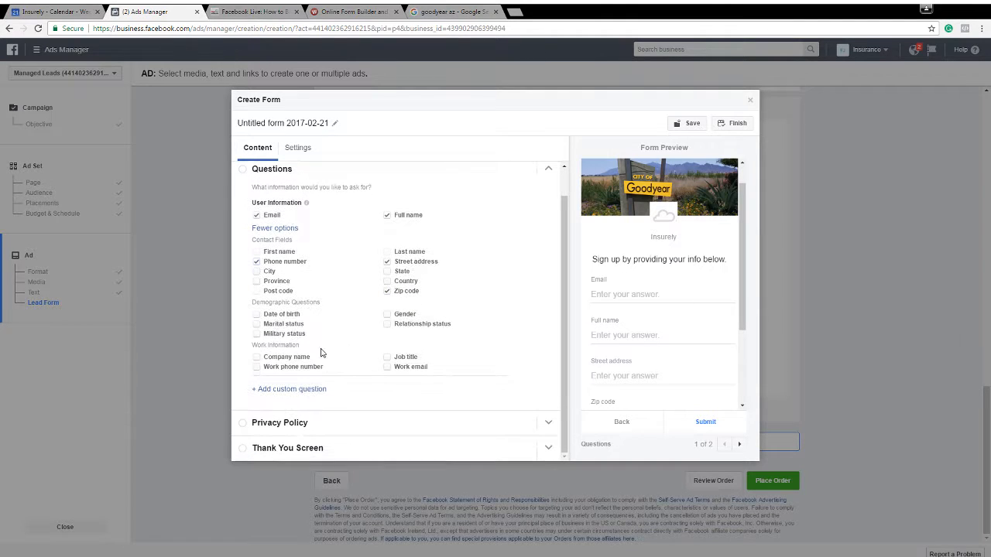
click(257, 316)
click(257, 358)
Consult the Wufoo form's vehicle question and add the custom question "Year/Make/Model Of Your Cars" to the lead form
click(347, 11)
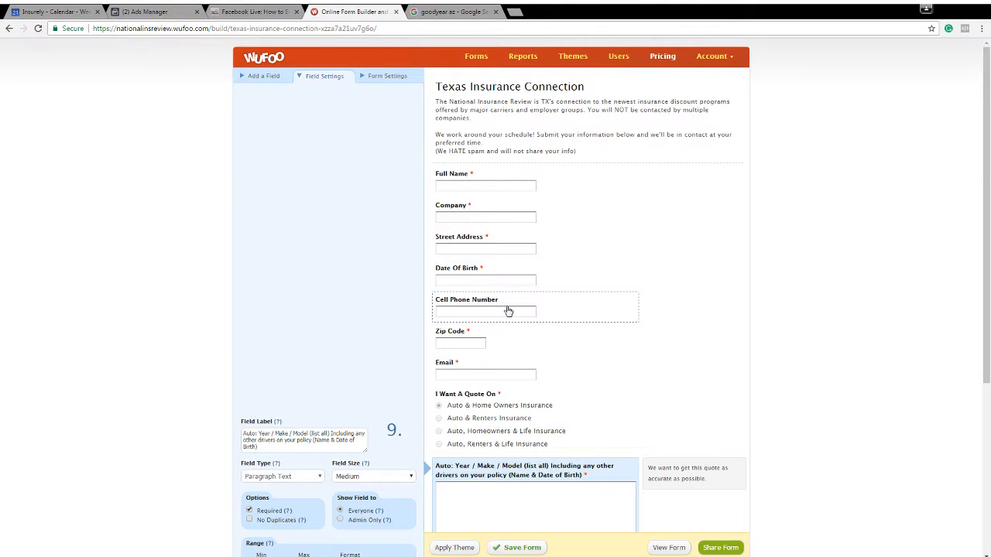
scroll(510, 337, down, 1)
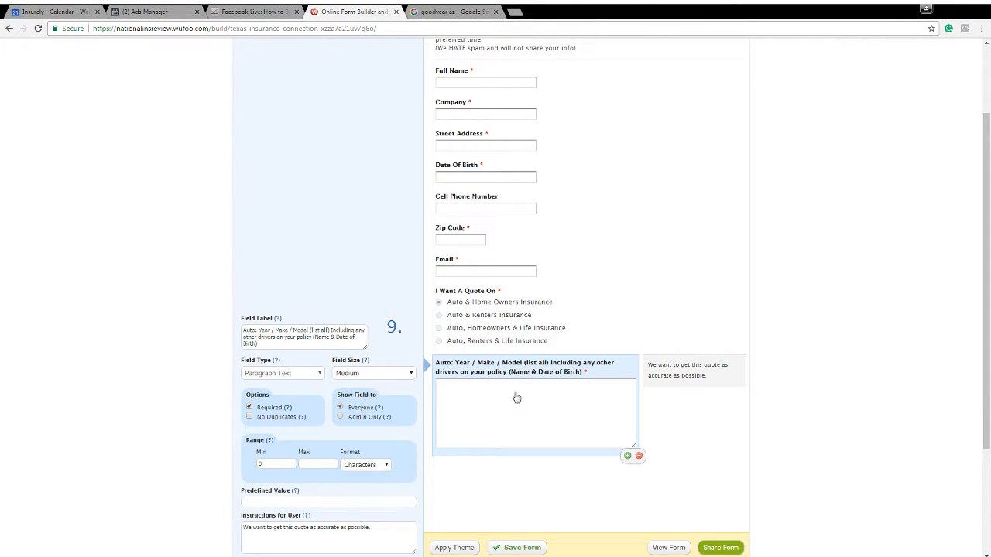
scroll(513, 431, up, 1)
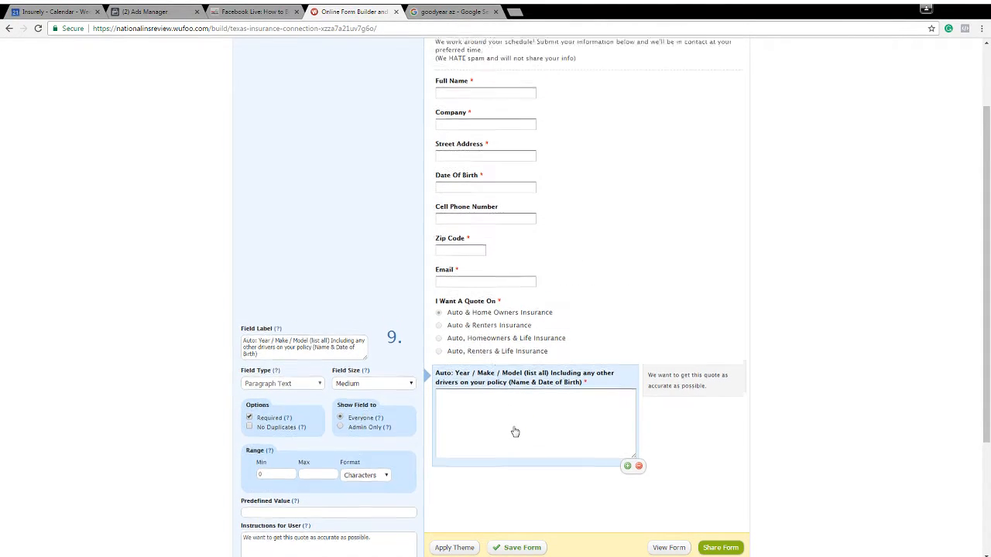
click(158, 10)
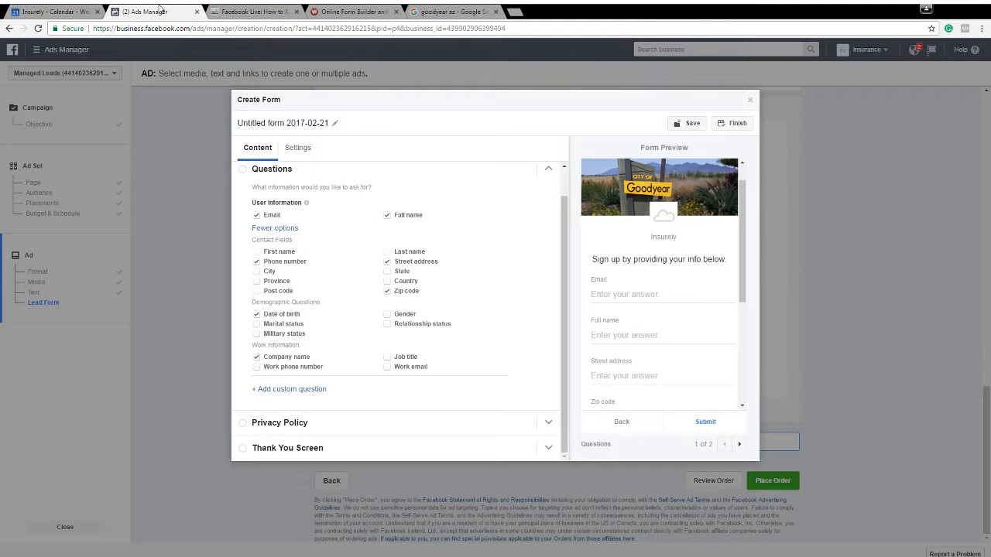
click(306, 389)
scroll(305, 398, down, 1)
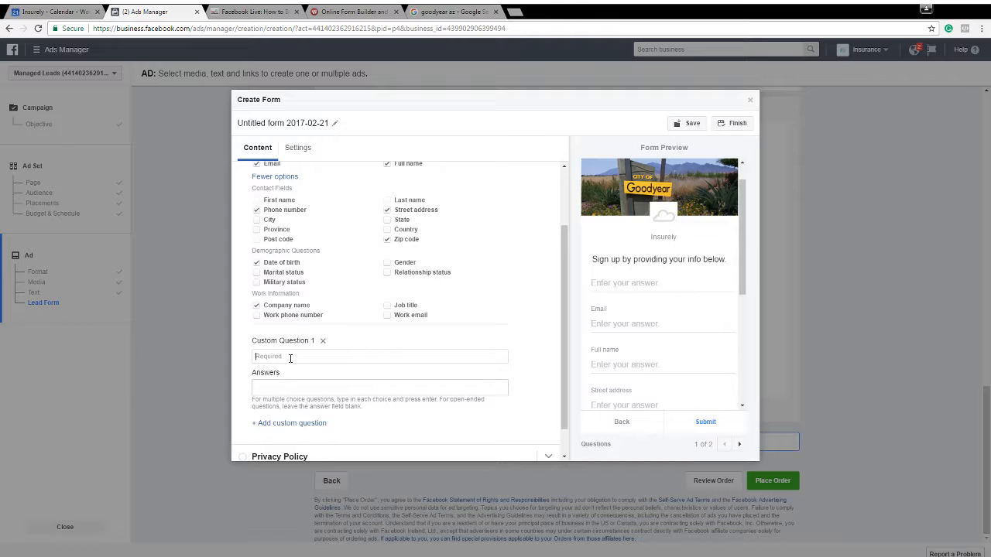
text(Year)
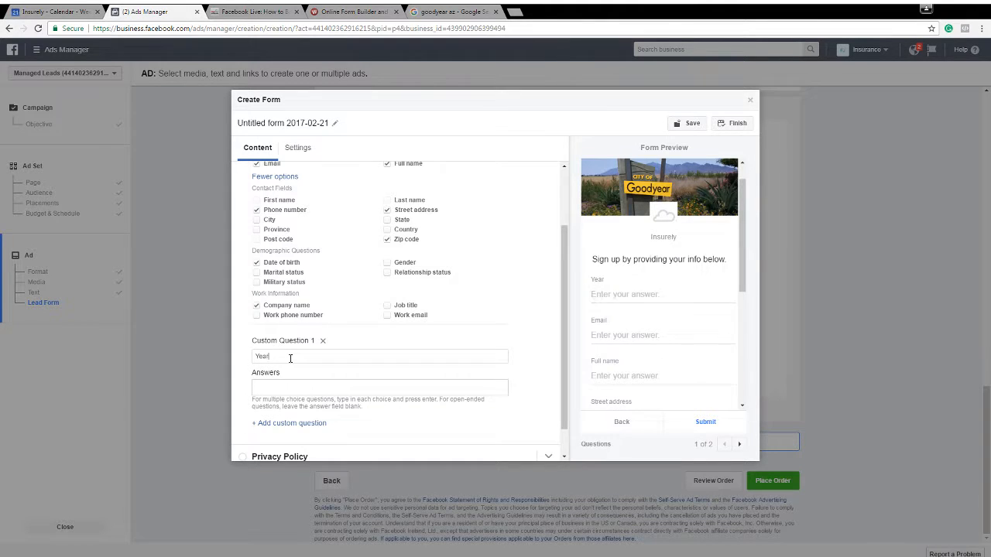
text(/Make/Model Of Your Cars)
scroll(291, 359, down, 1)
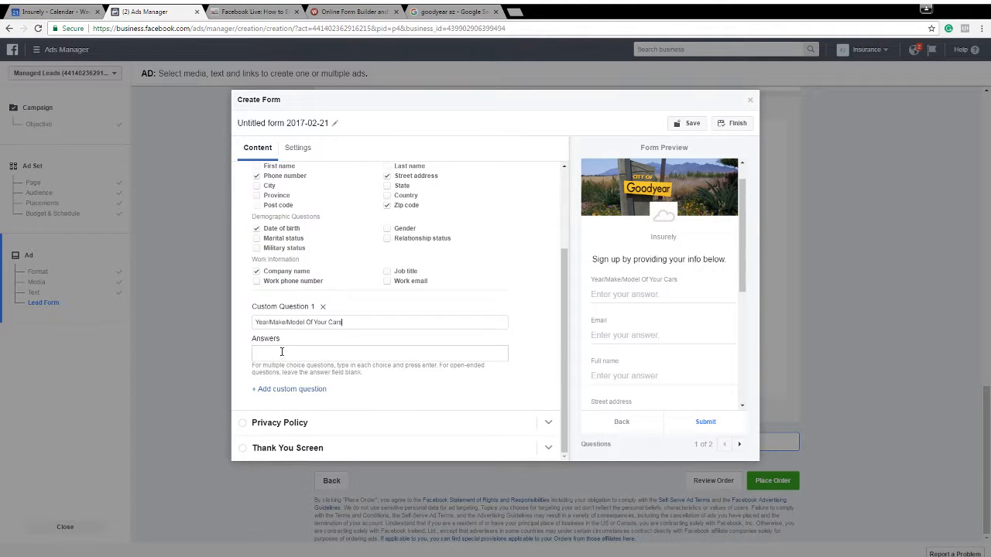
Copy the choice "Auto & Home Owners Insurance" from the Wufoo form and add it as an answer to the custom question
drag(254, 366, 412, 368)
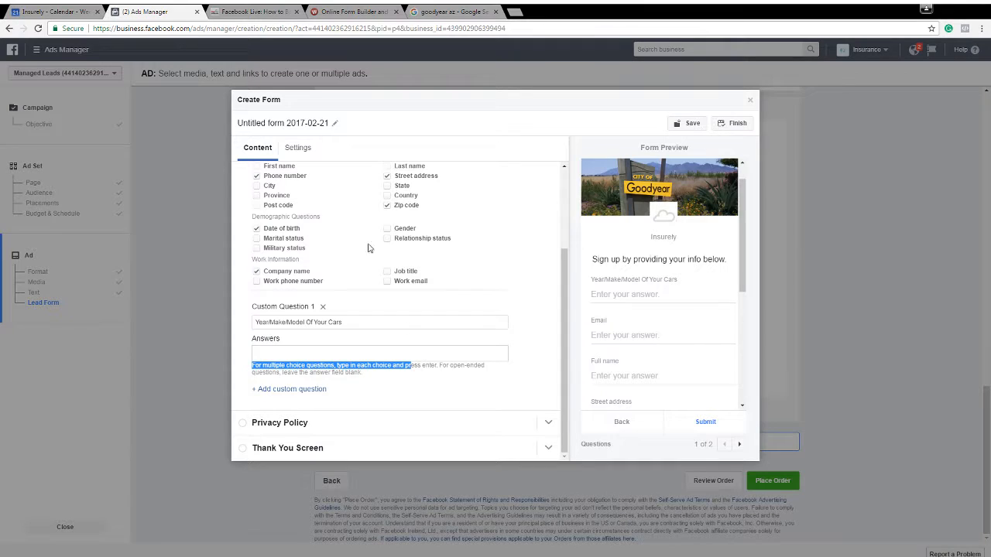
click(350, 11)
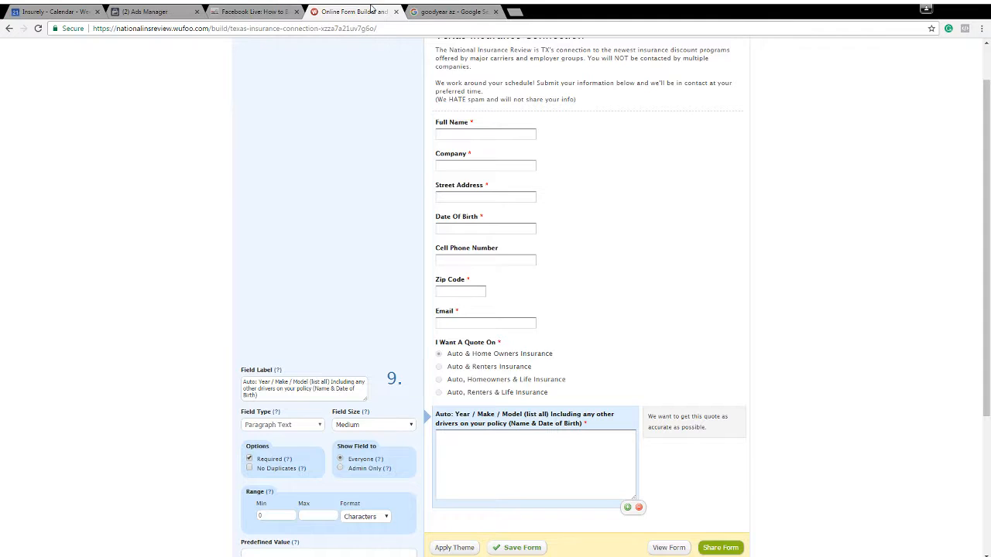
click(552, 356)
triple_click(346, 391)
key(ctrl+c)
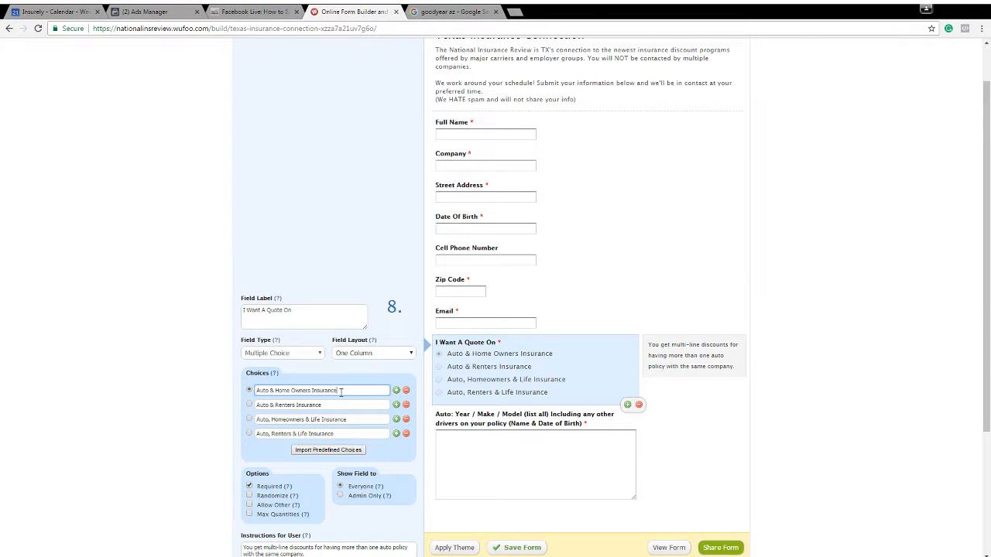
click(261, 14)
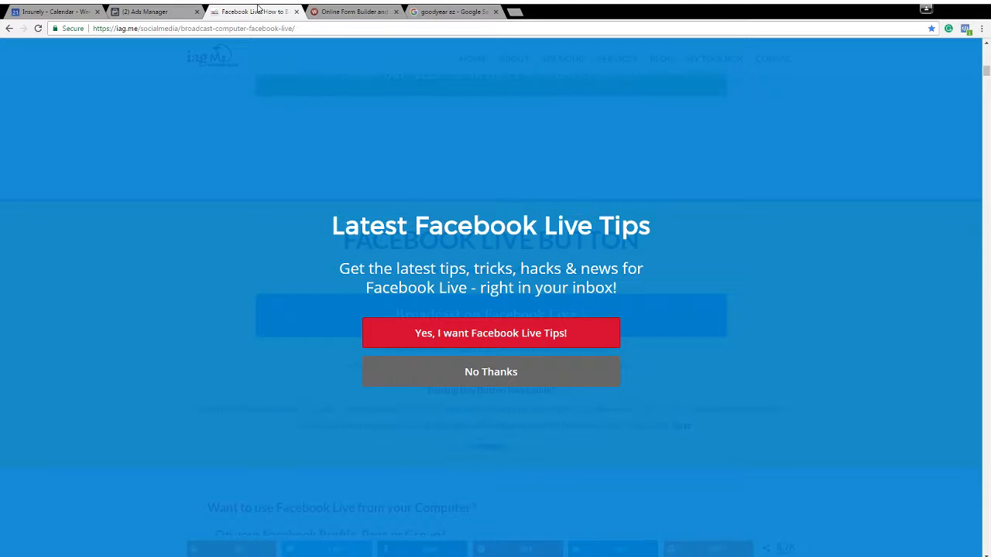
click(139, 10)
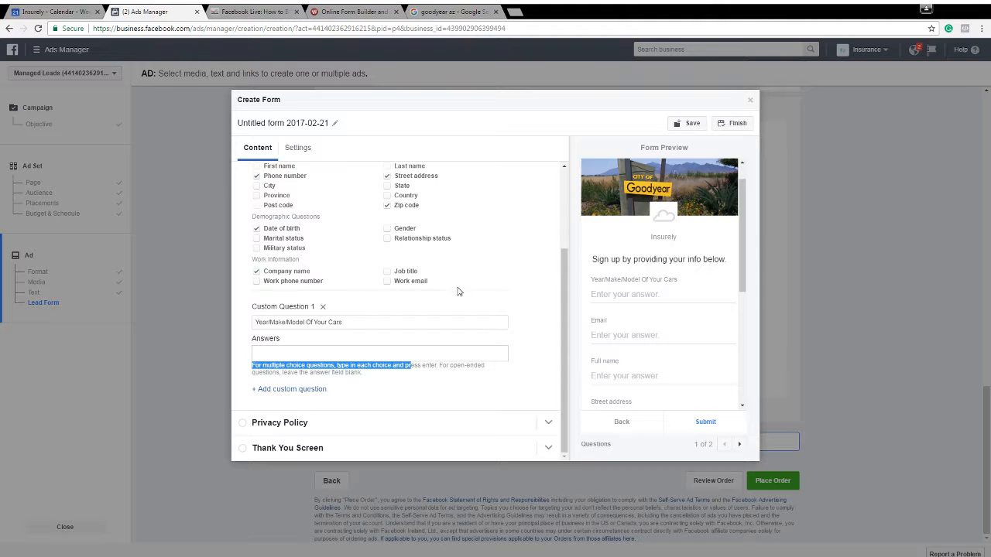
click(285, 350)
key(ctrl+v)
key(Return)
Copy the choice "Auto & Renters Insurance" from the Wufoo form and add it as the custom question's second answer
click(352, 11)
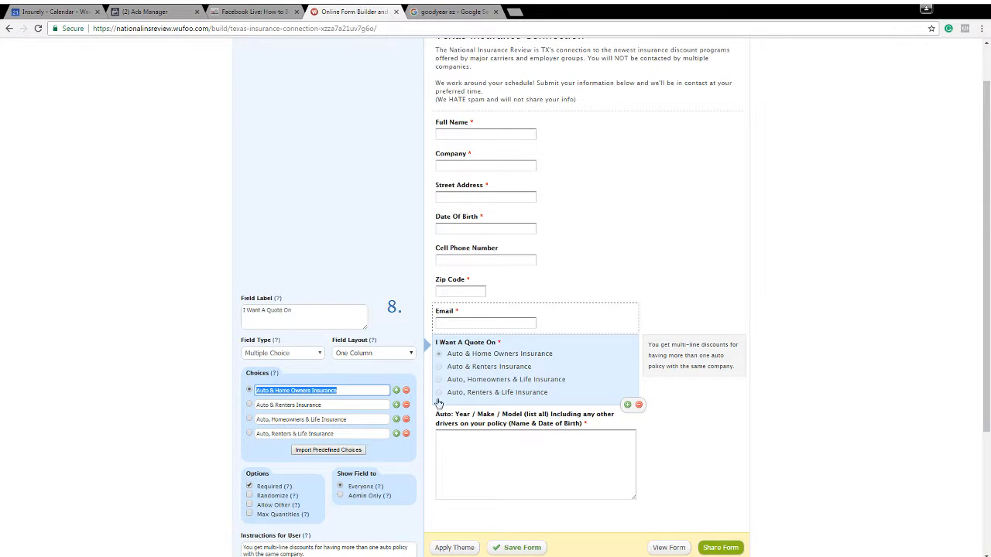
triple_click(334, 405)
key(ctrl+c)
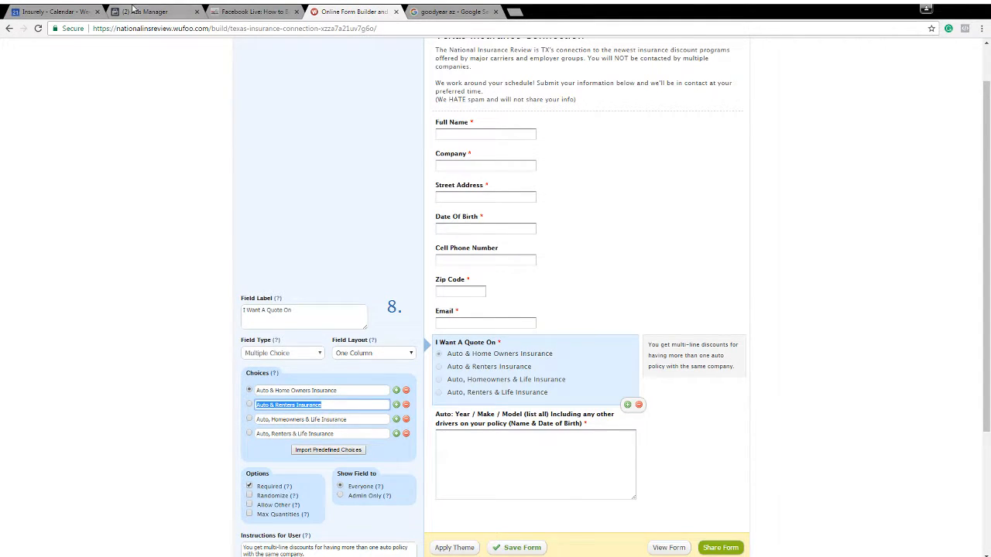
click(139, 10)
key(ctrl+v)
key(Return)
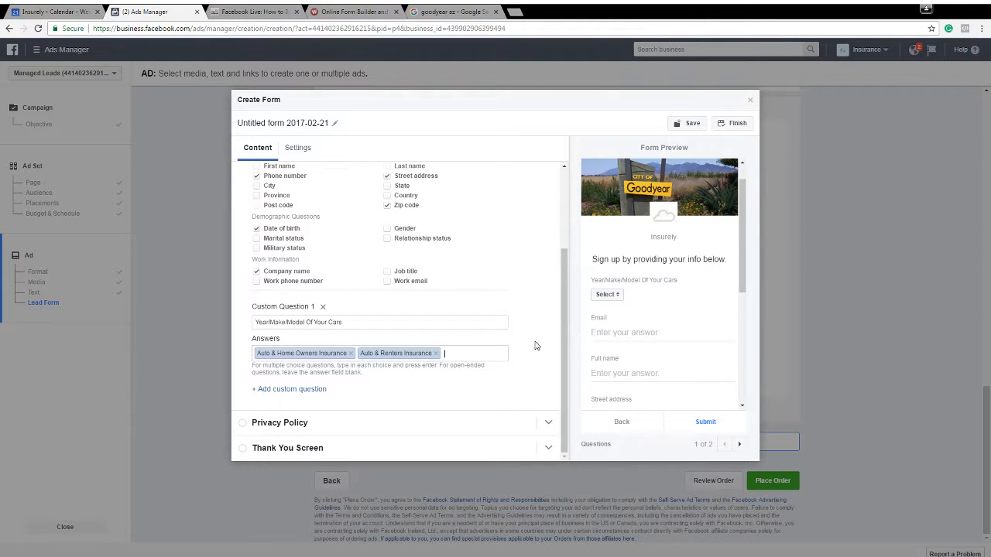
Examine the custom question's answer choices and the remaining fields in the lead form preview
click(608, 295)
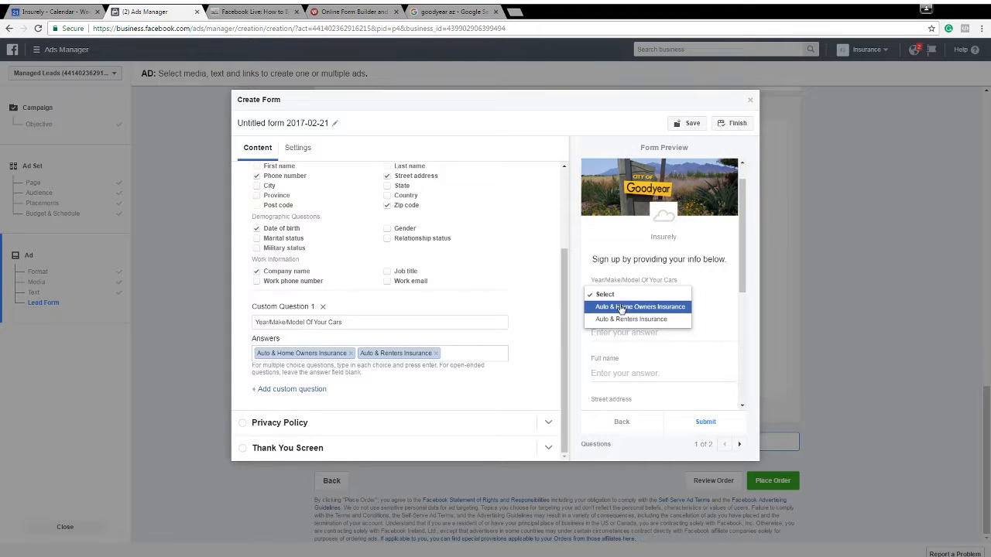
click(595, 257)
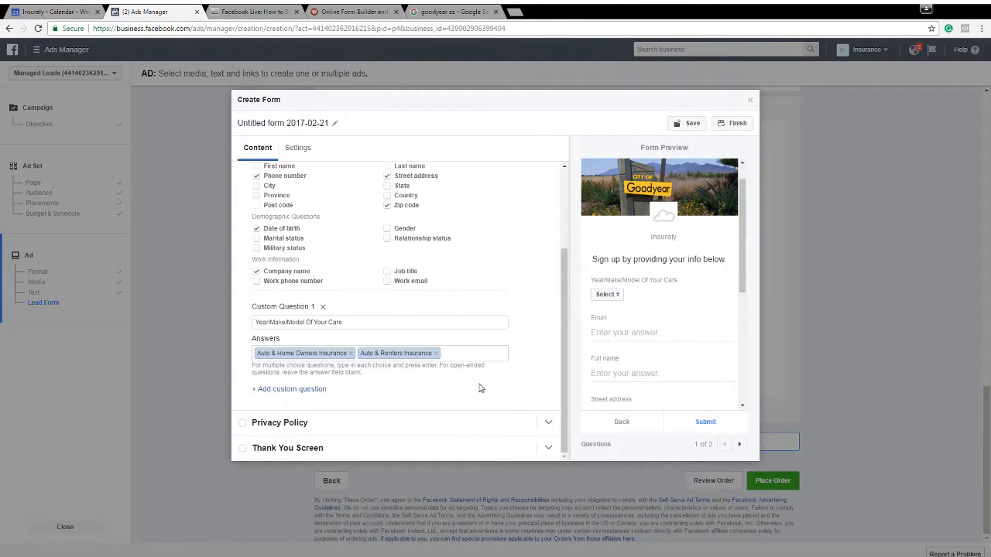
scroll(638, 352, down, 2)
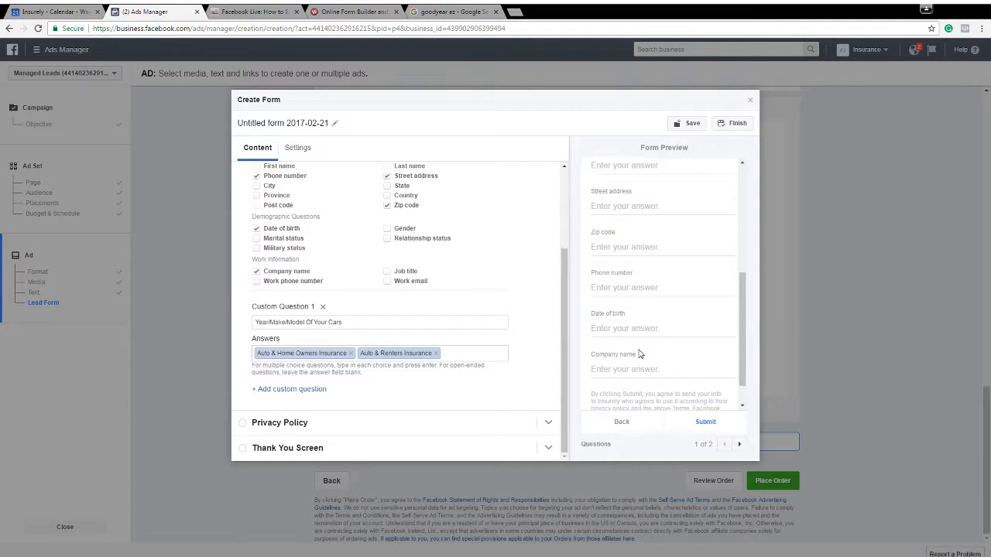
scroll(639, 349, down, 2)
scroll(641, 356, up, 3)
scroll(640, 356, up, 3)
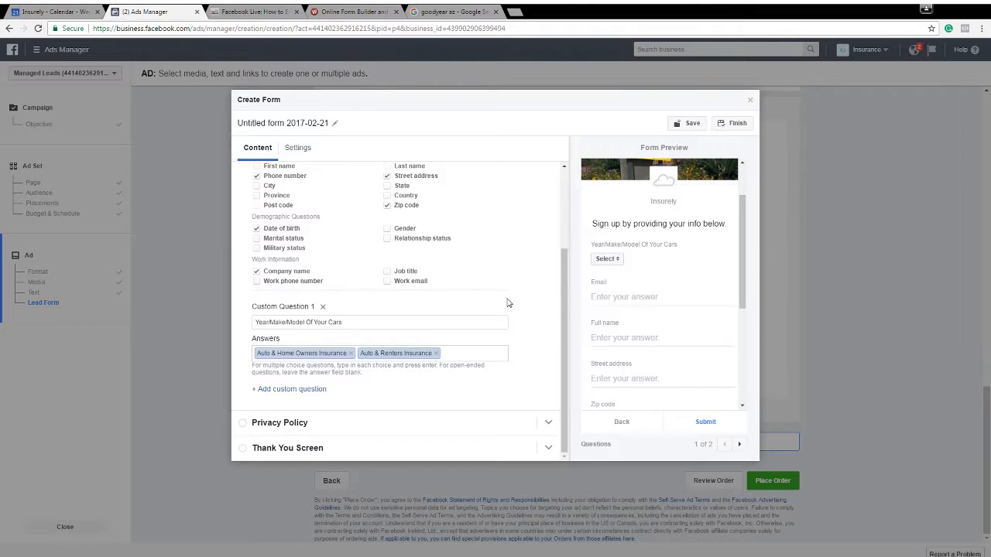
Remove both answer choices from the vehicle question and add a second custom question, "I would Like a quote on"
click(436, 353)
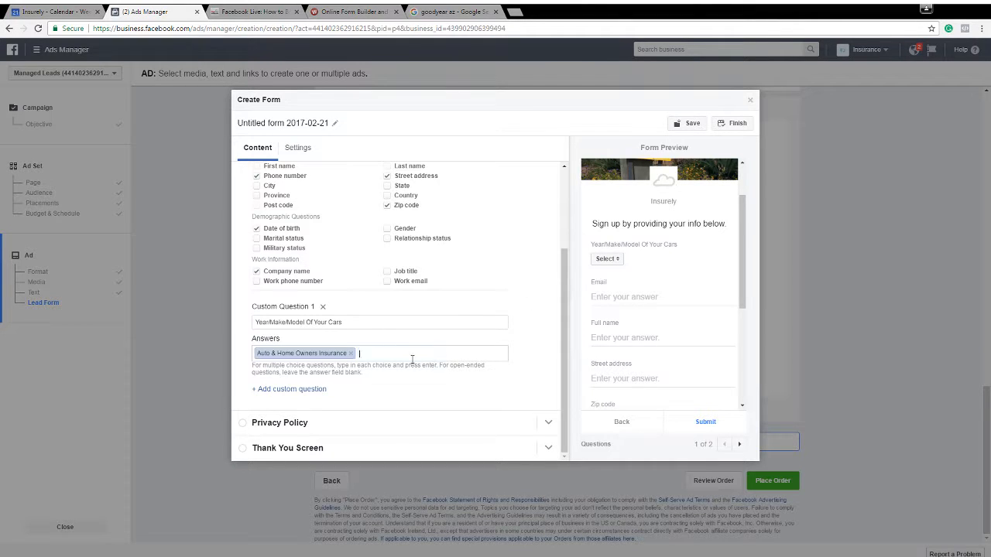
click(350, 353)
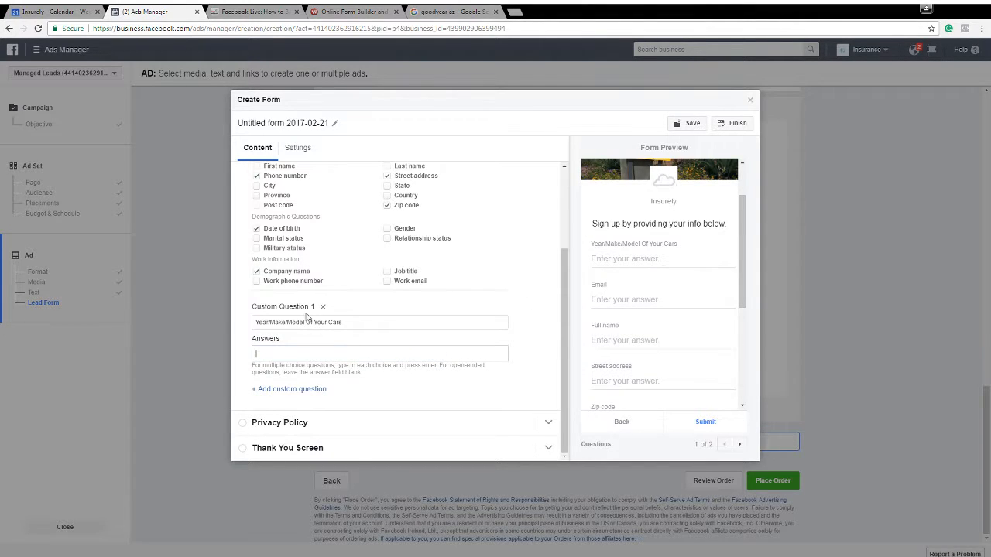
click(305, 390)
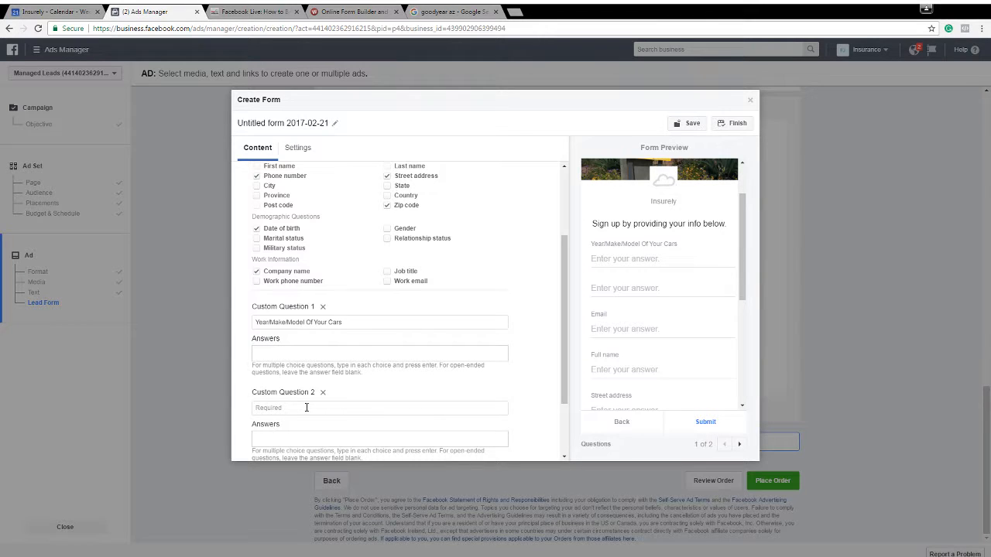
click(307, 407)
text(I)
text(ike A qu)
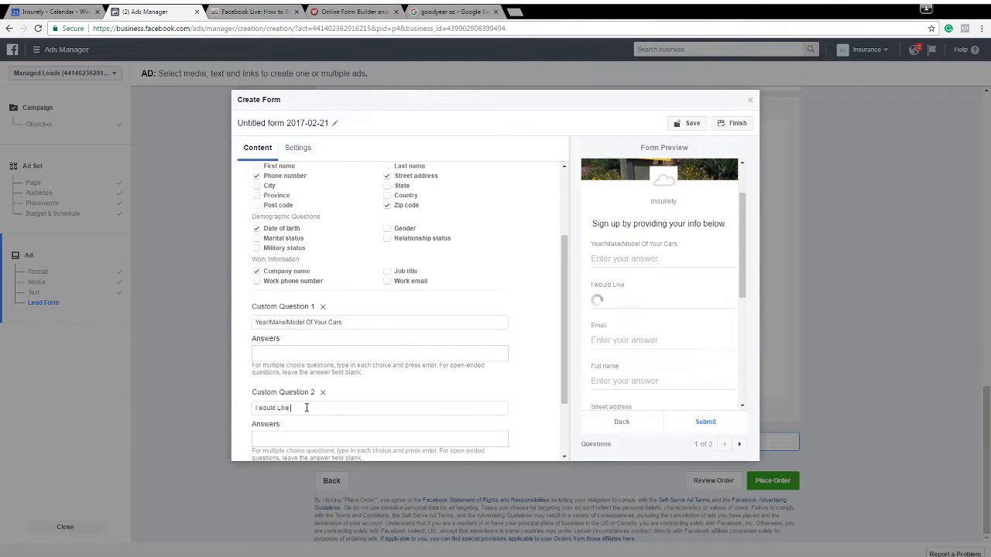
key(BackSpace)
key(BackSpace)
key(BackSpace)
key(BackSpace)
text(a quote on)
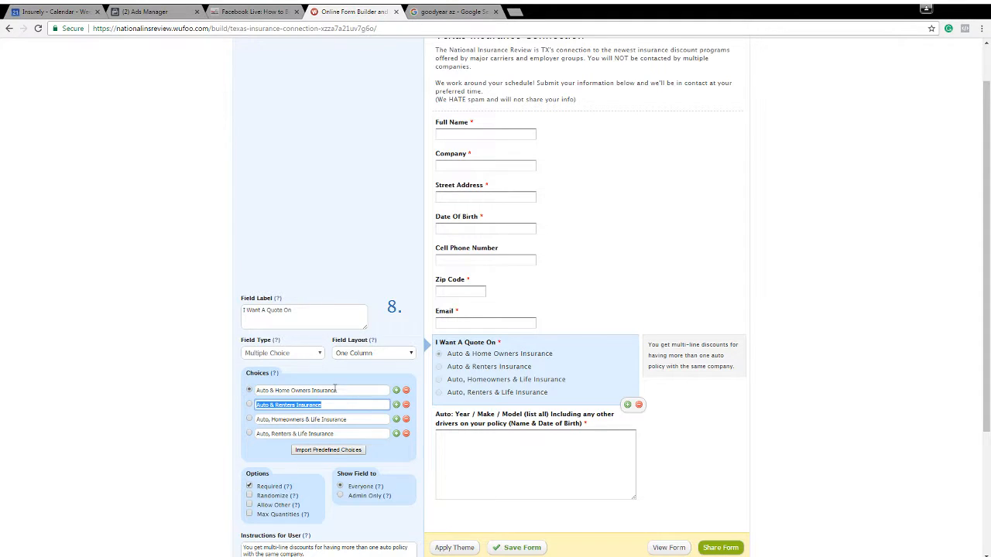
Copy the choice "Auto & Home Owners Insurance" from the Wufoo form into the quote question's answers
triple_click(335, 390)
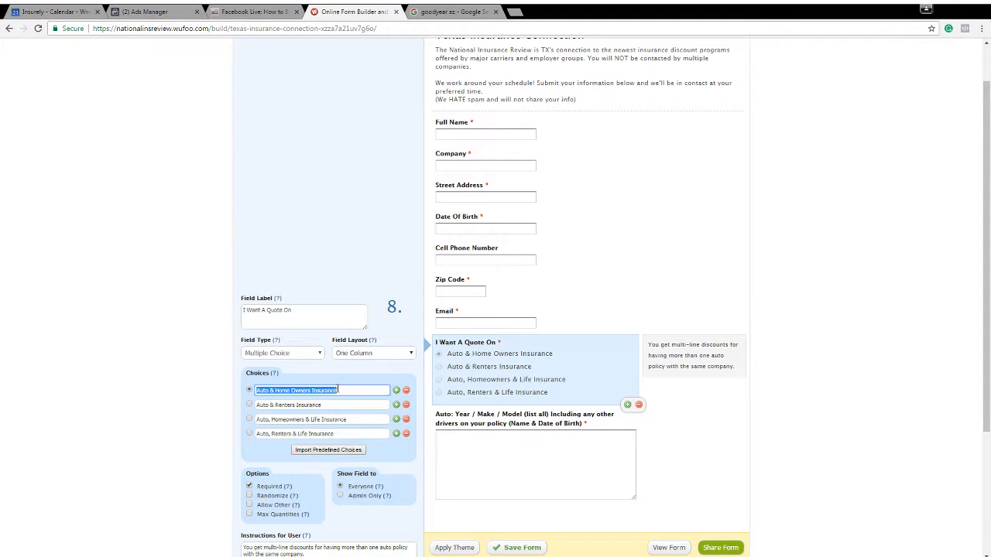
click(253, 11)
click(145, 11)
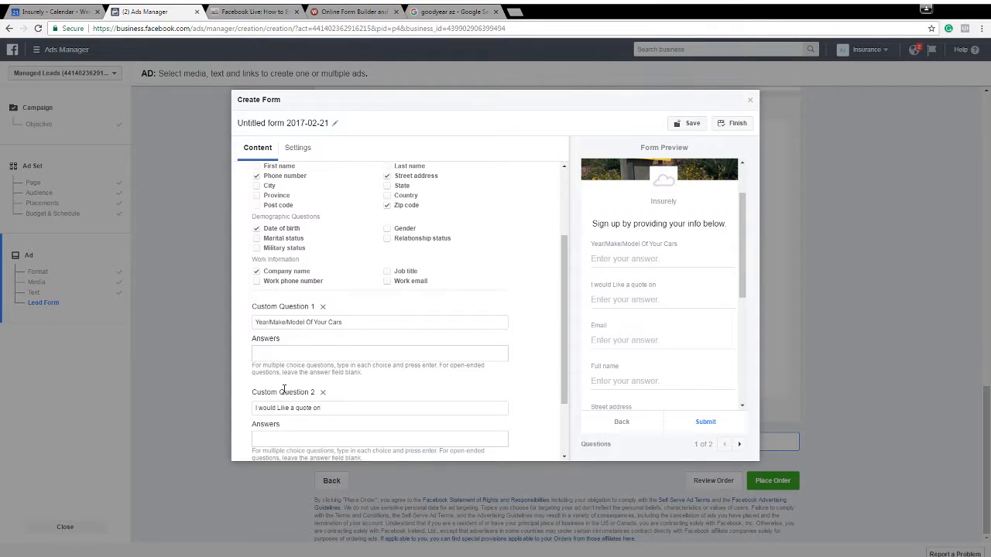
key(ctrl+v)
Copy the choice "Auto & Renters Insurance" from the Wufoo form and add it as the quote question's second answer
click(325, 11)
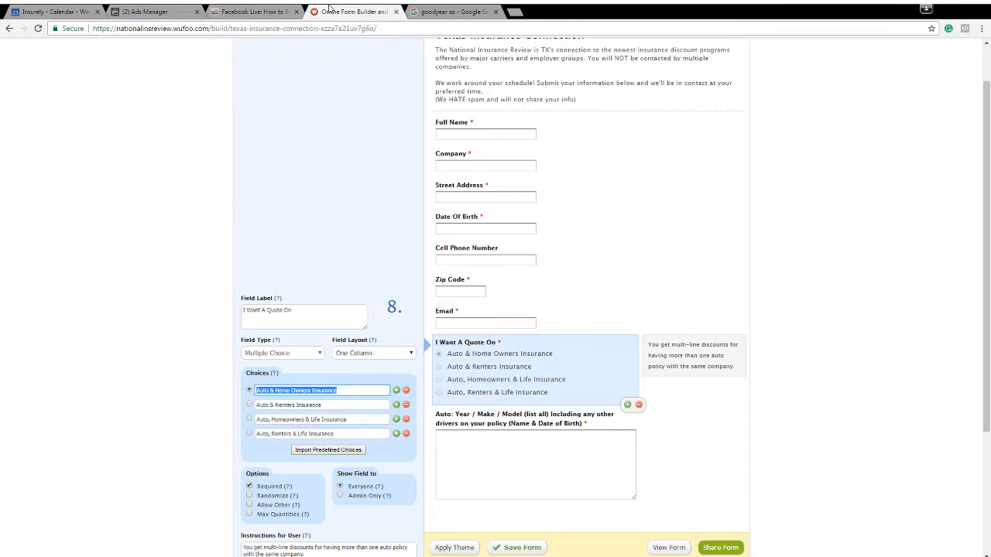
double_click(340, 405)
triple_click(341, 405)
key(ctrl+c)
click(155, 11)
key(ctrl+v)
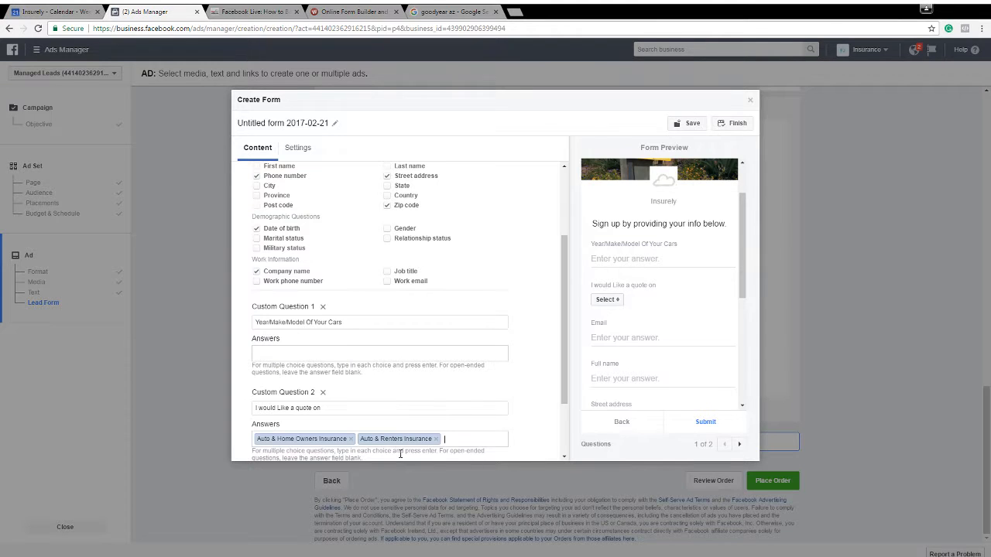
Check the fields in the form preview and fill in the lead form's privacy policy link
scroll(624, 335, down, 3)
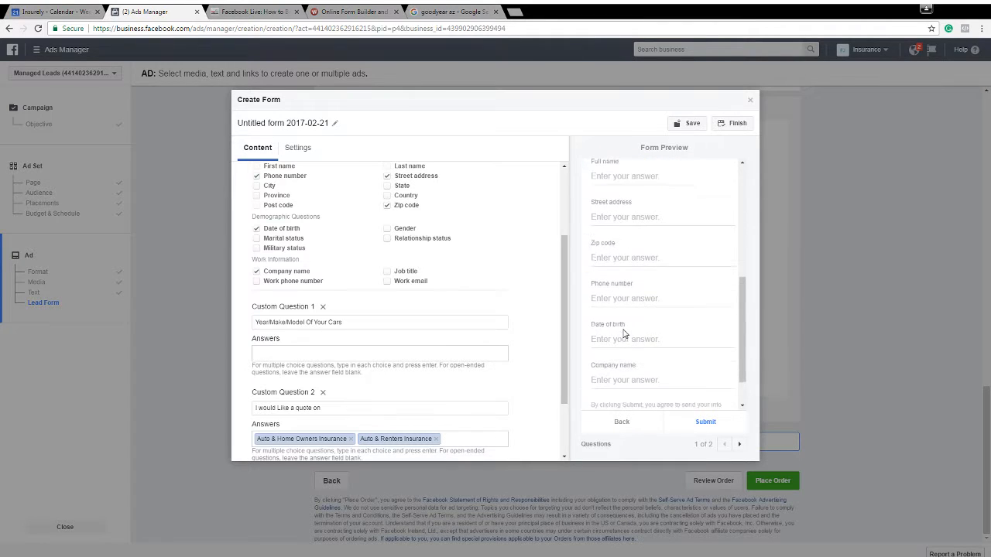
scroll(507, 352, down, 2)
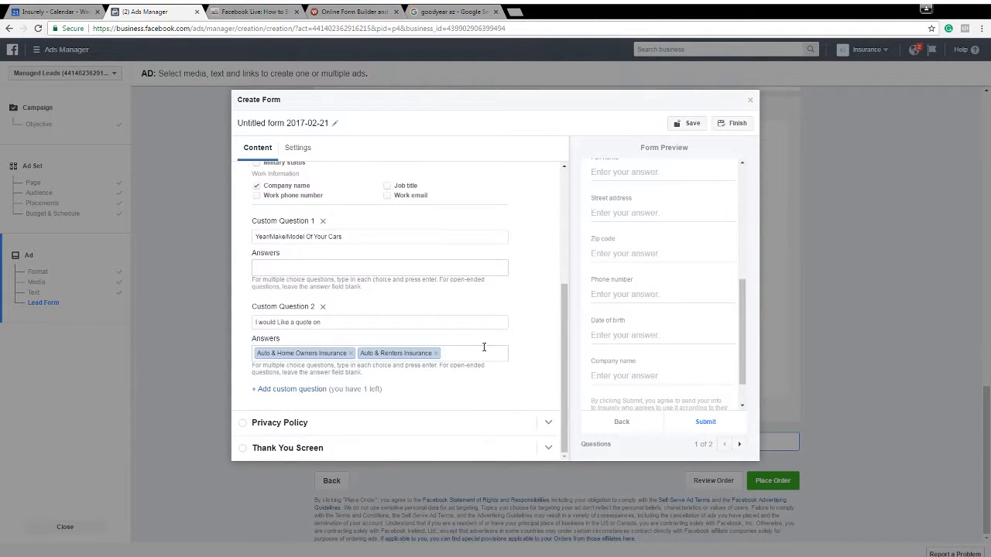
click(317, 429)
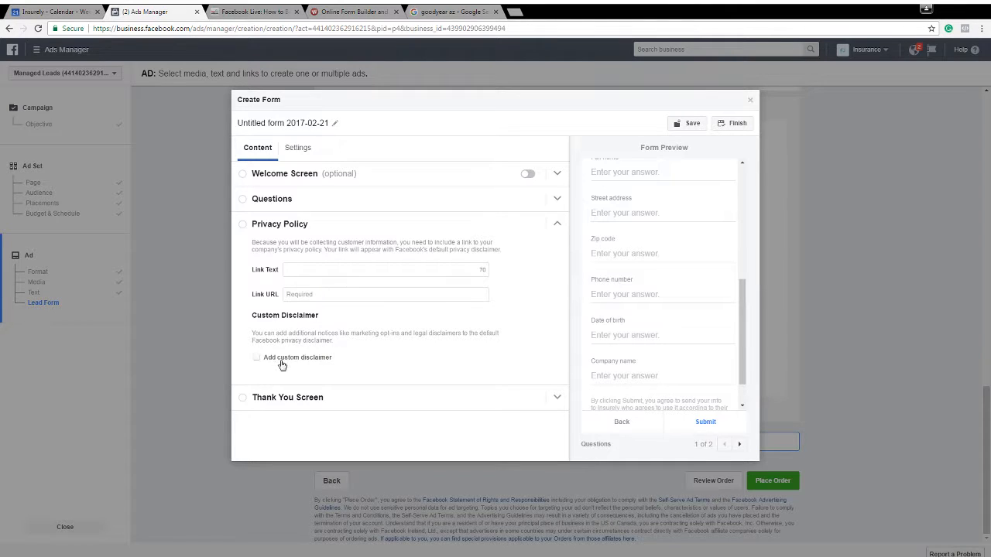
key(ctrl+v)
Open the form's Thank You Screen section and read its message in the preview
click(306, 404)
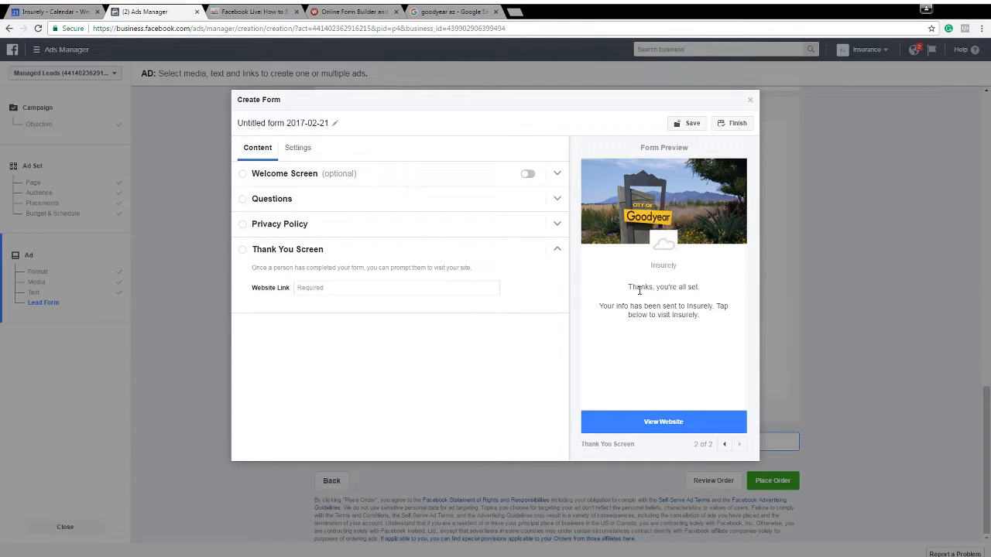
drag(639, 290, 703, 317)
click(704, 319)
Rename the lead form as "Test Form" and check its form configuration settings
triple_click(313, 122)
text(Test Form)
click(308, 155)
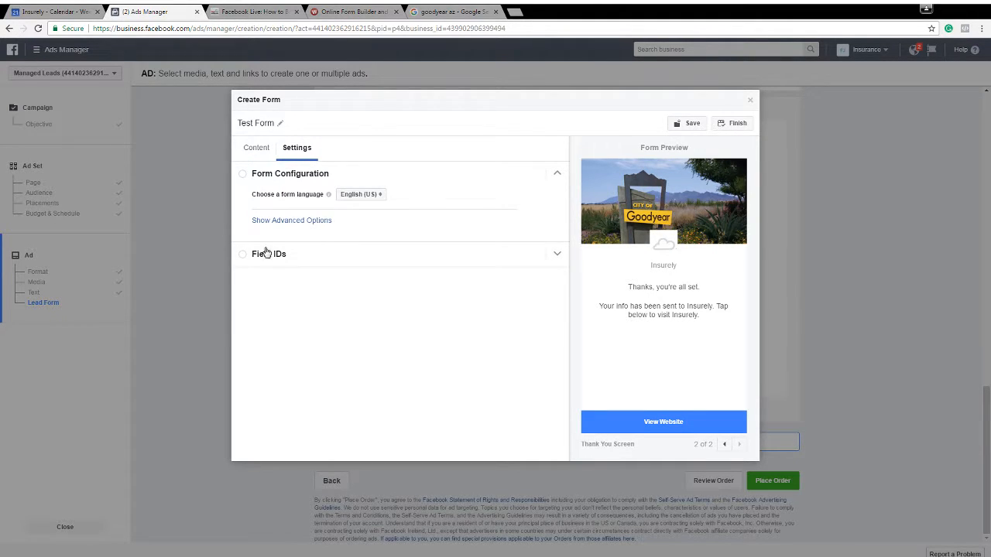
click(257, 147)
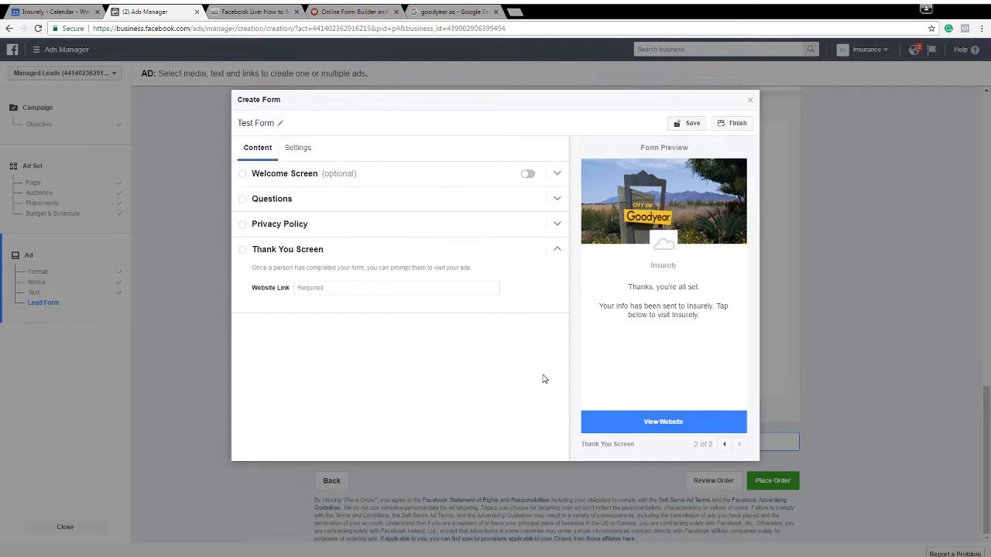
click(686, 123)
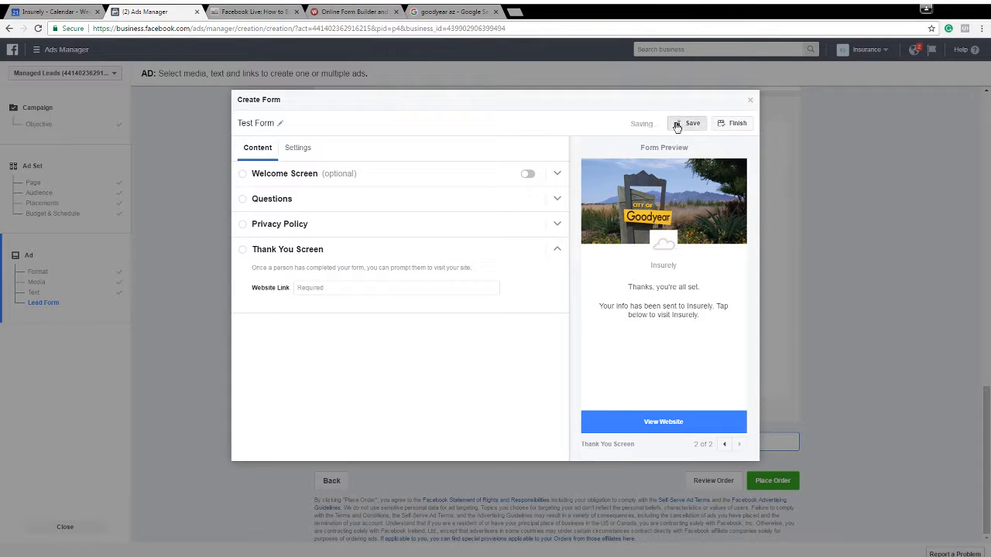
click(737, 125)
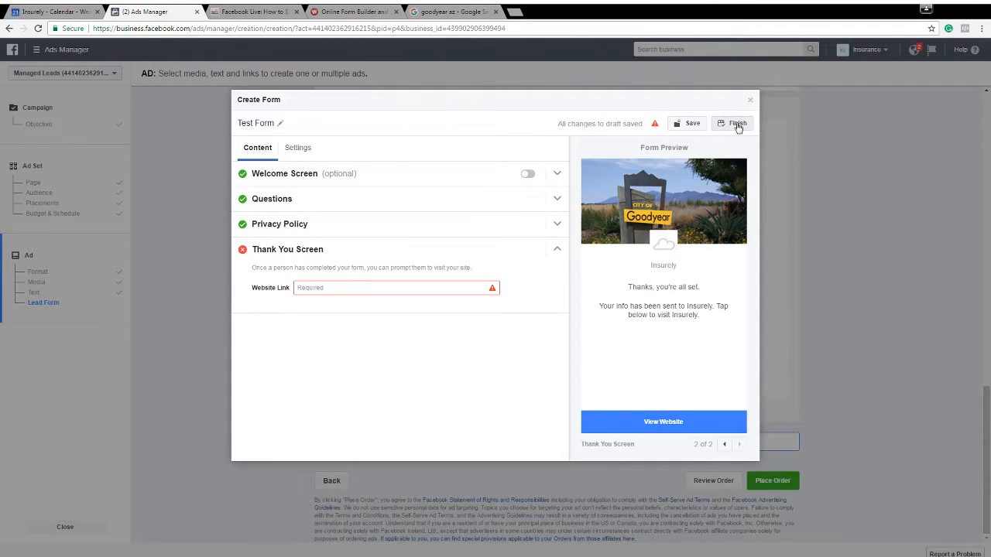
click(360, 289)
text(ww)
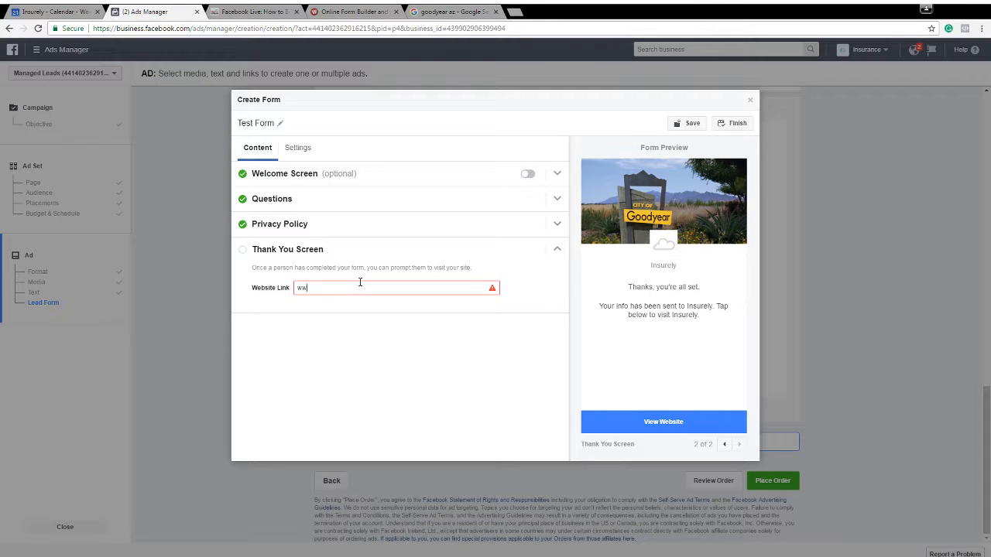
text(w.myinsurely.com)
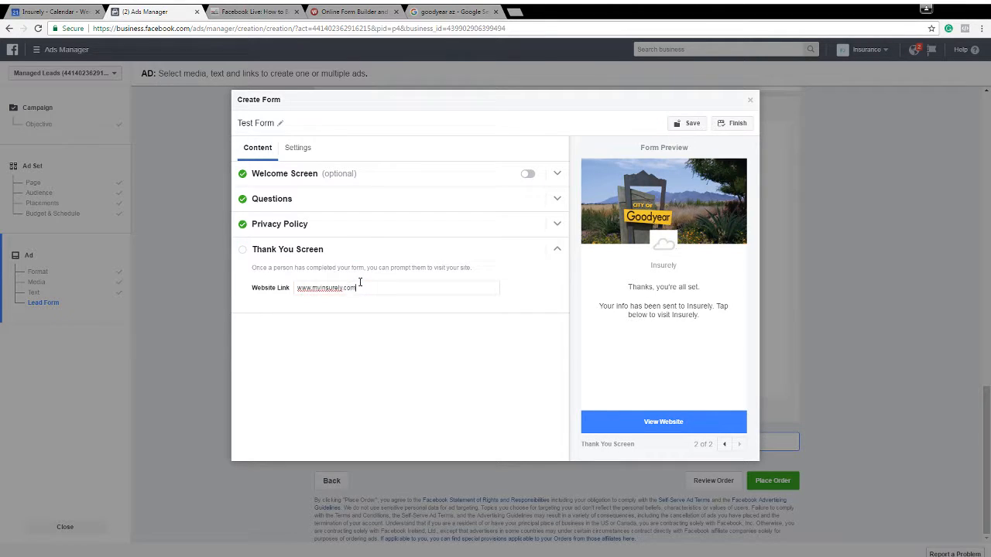
click(705, 122)
click(734, 124)
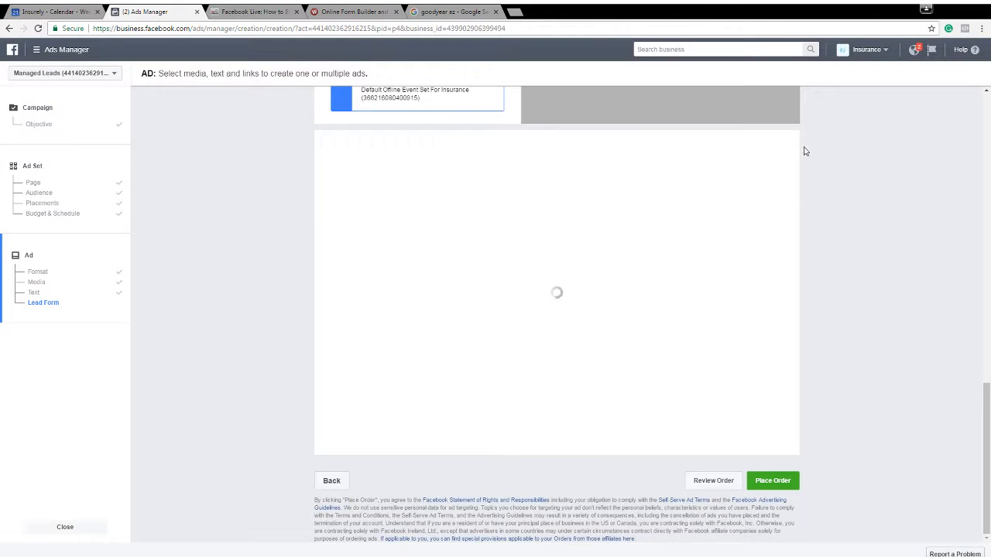
Review the ad and the Test Form preview, and try to place the order
scroll(679, 317, down, 5)
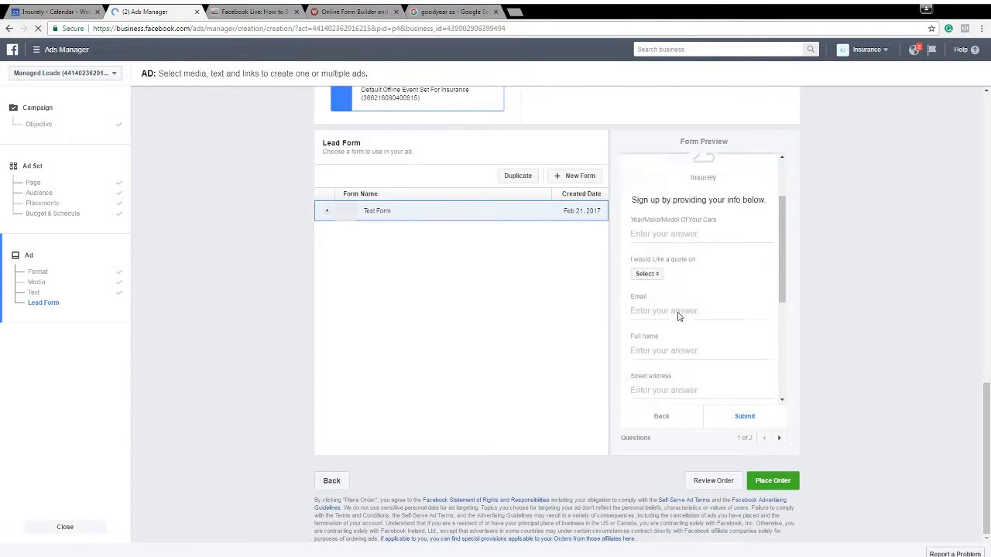
scroll(493, 375, up, 1)
scroll(494, 380, up, 4)
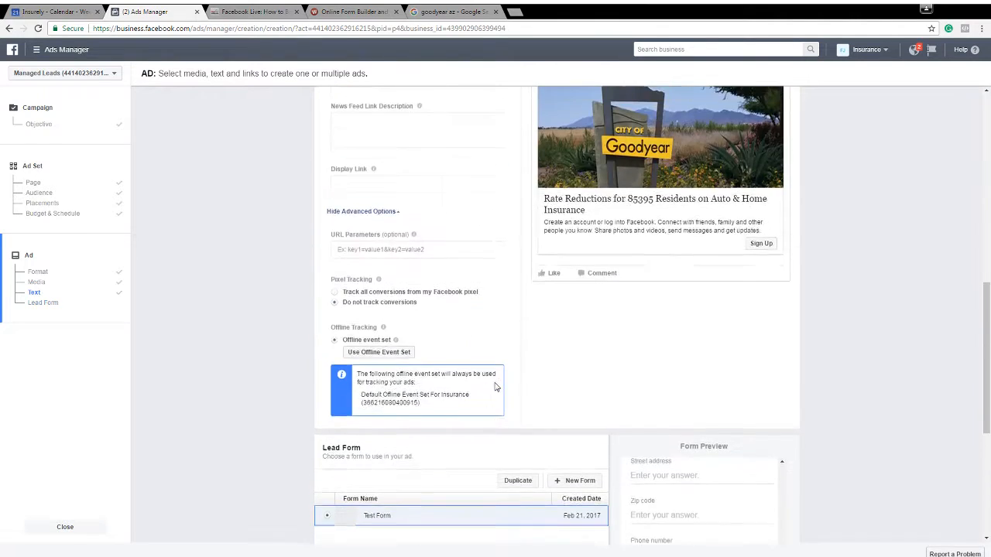
scroll(498, 354, down, 5)
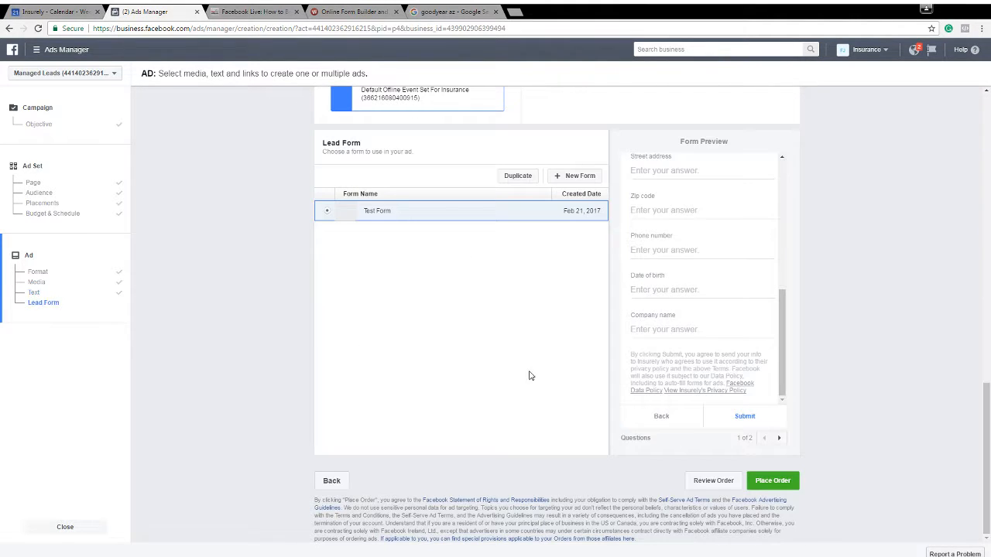
click(758, 484)
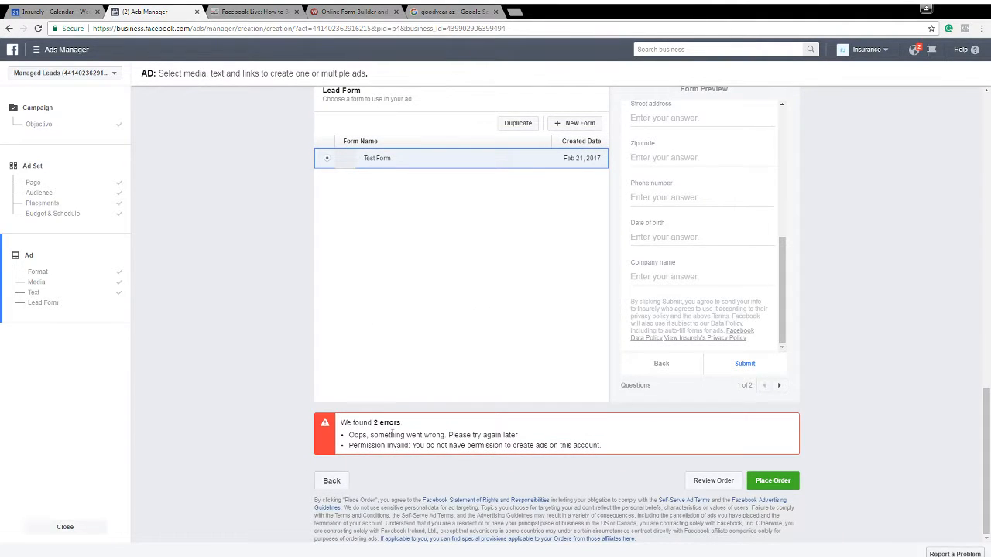
drag(349, 445, 448, 447)
click(190, 158)
Switch to the AZ Insurance ad account, leaving the current ad creation
click(68, 54)
click(193, 94)
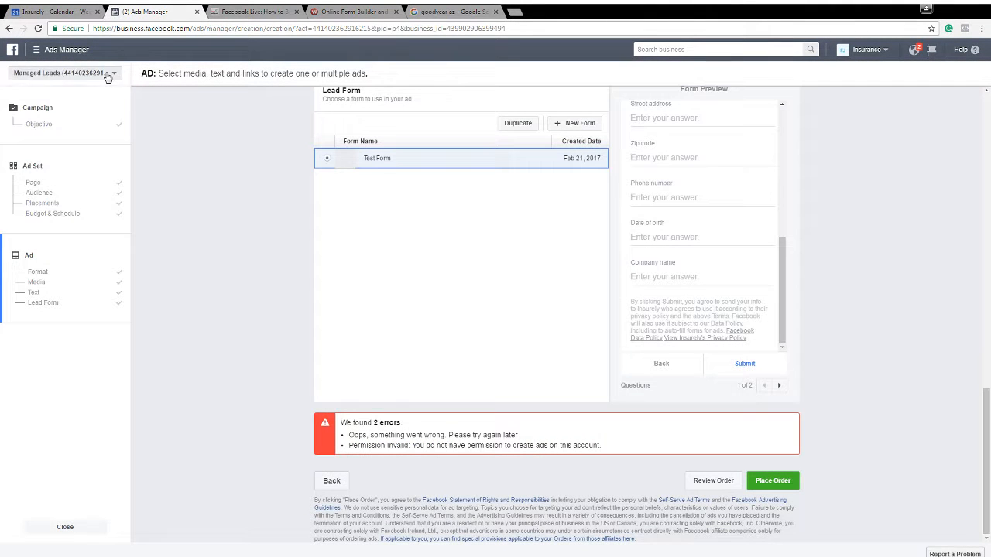
click(106, 77)
click(102, 215)
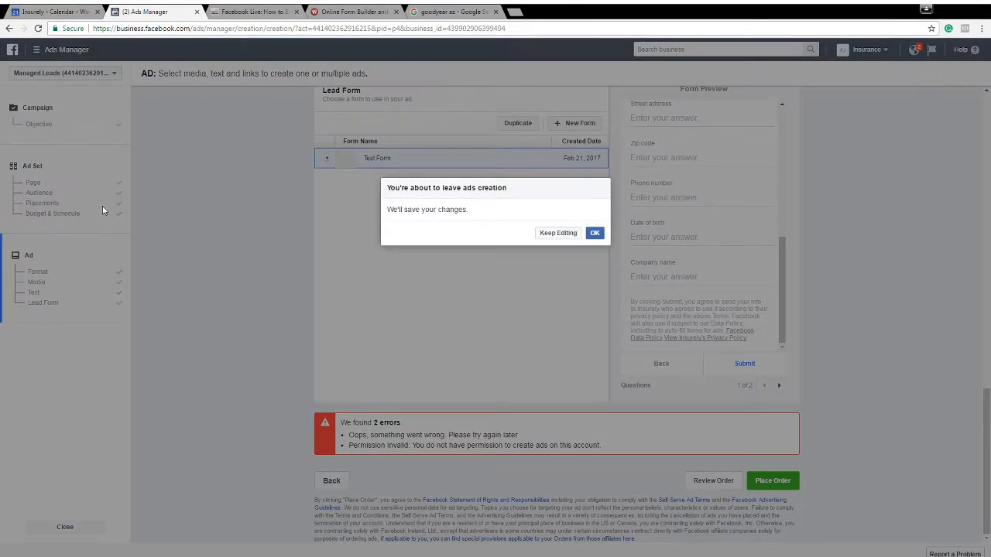
click(593, 234)
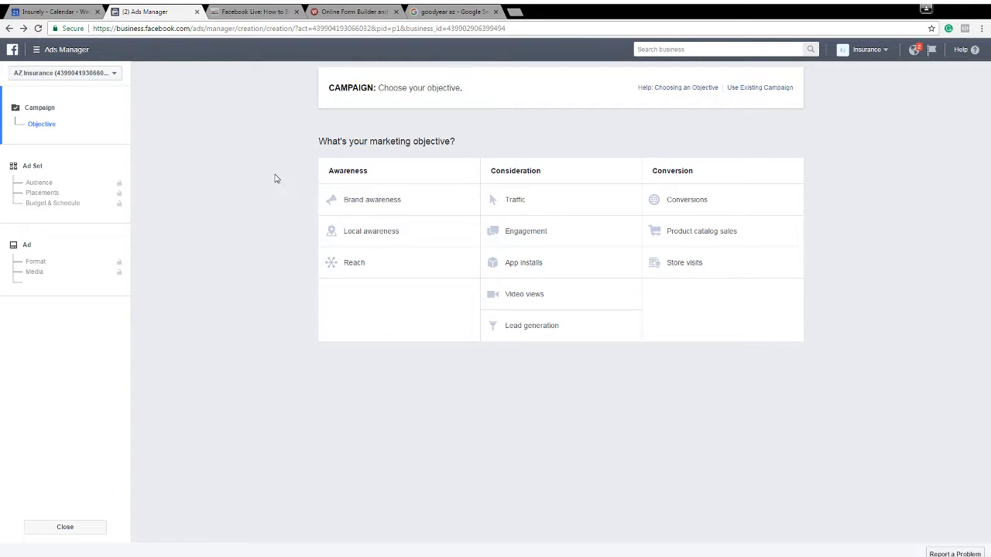
Choose the Lead generation objective and continue through the ad set with its default audience, placements and budget
click(550, 325)
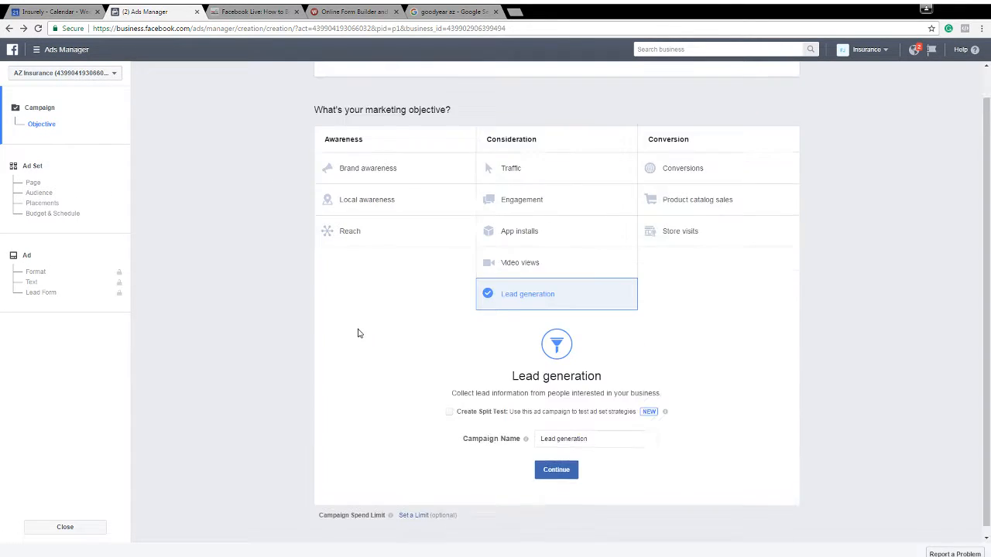
click(557, 474)
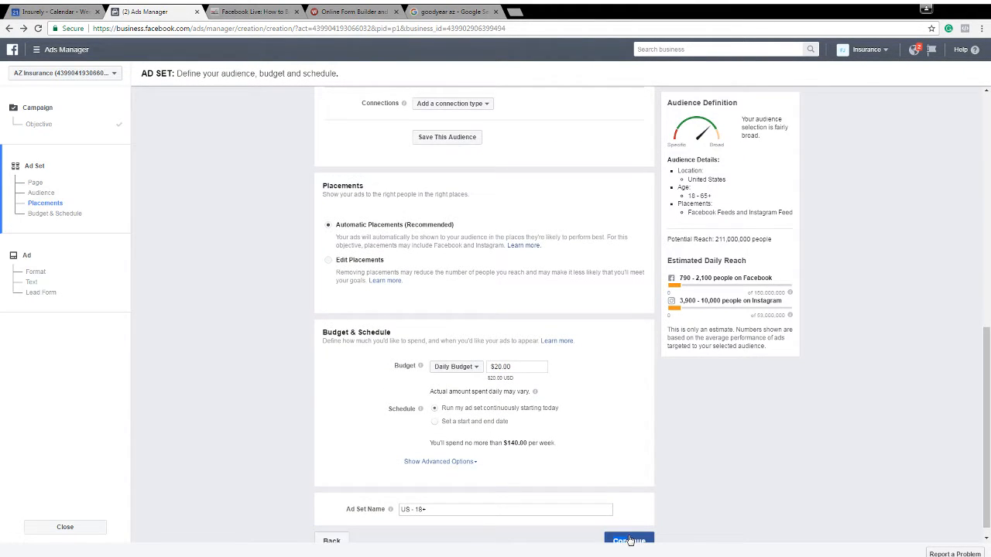
click(629, 539)
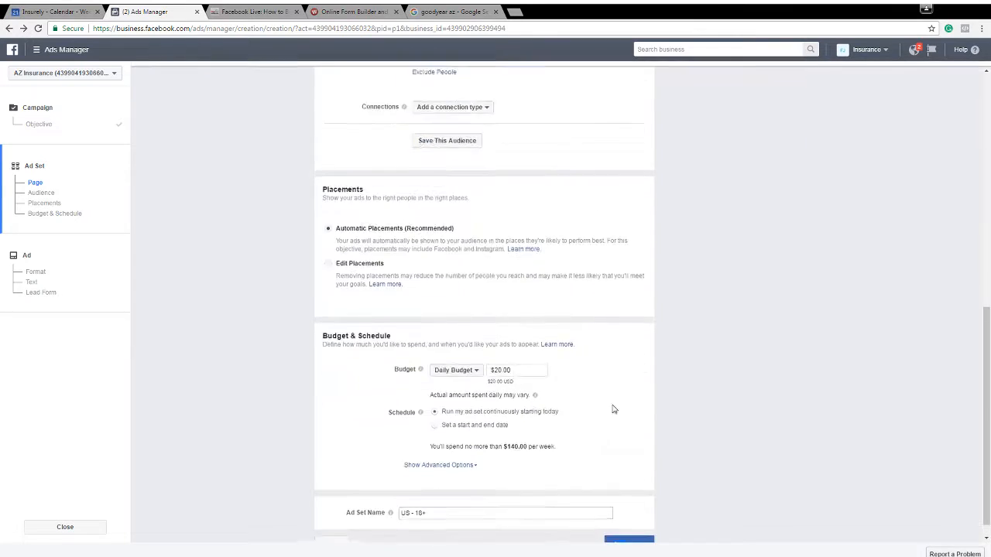
click(629, 531)
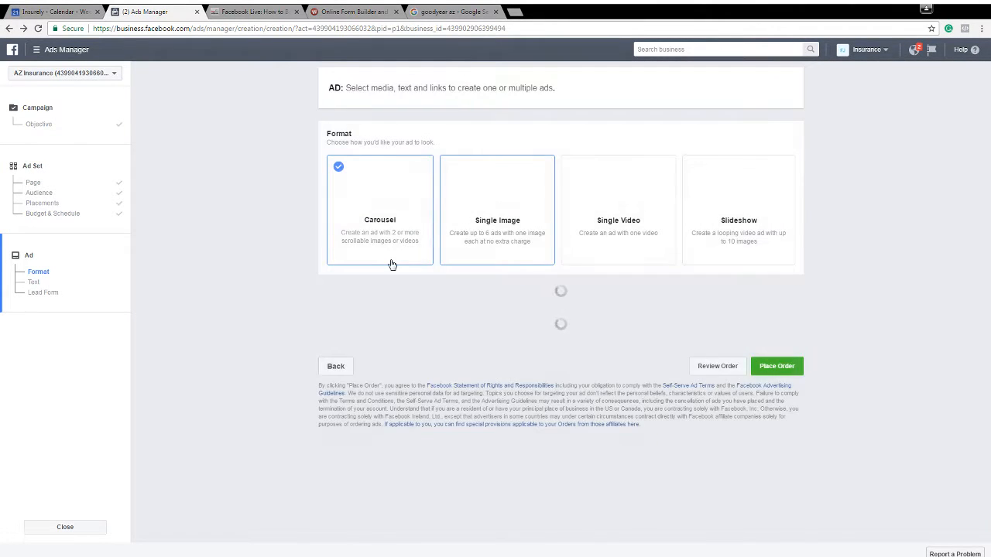
Enter "Test" as the text of the carousel ad
scroll(469, 294, down, 5)
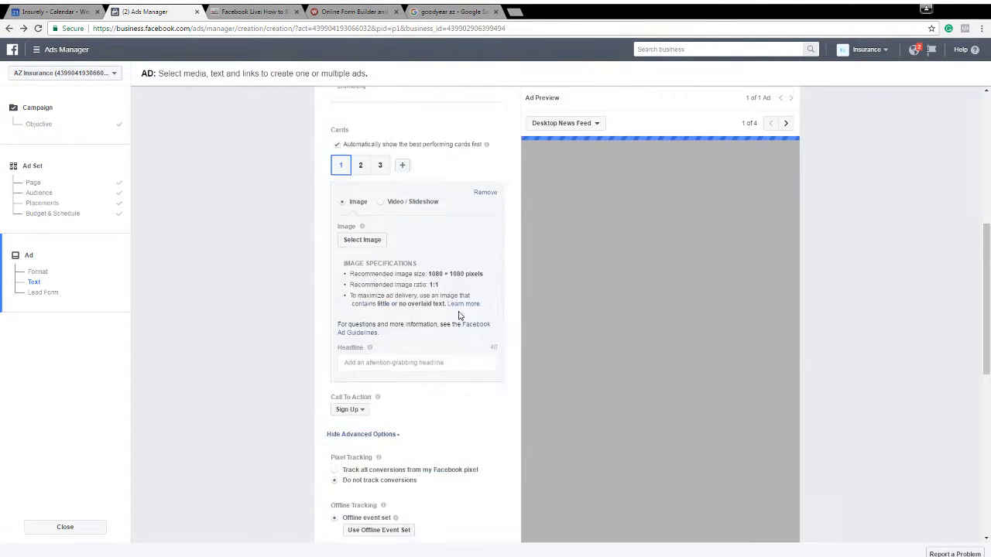
scroll(458, 315, up, 3)
click(395, 275)
text(Te)
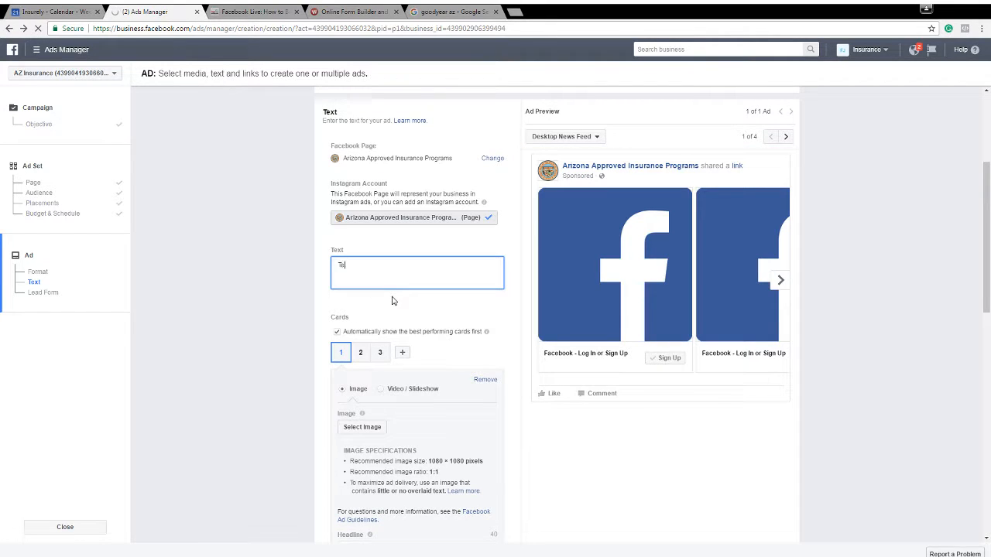
text(st)
click(264, 288)
scroll(296, 294, down, 2)
Change the ad format to Single Image
scroll(338, 260, up, 2)
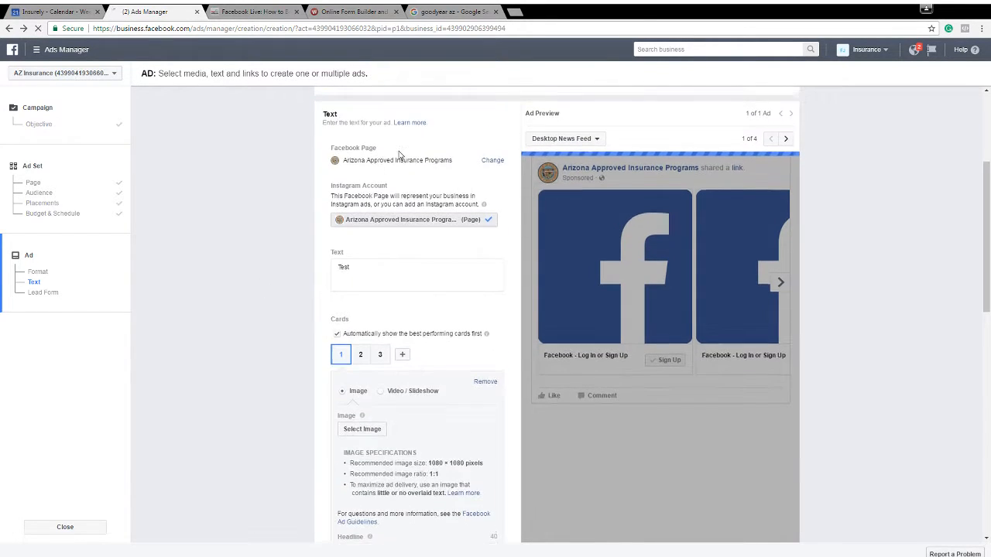
scroll(419, 167, up, 2)
click(479, 188)
Start a new lead form for the Arizona Approved Insurance Programs ad
scroll(226, 278, down, 5)
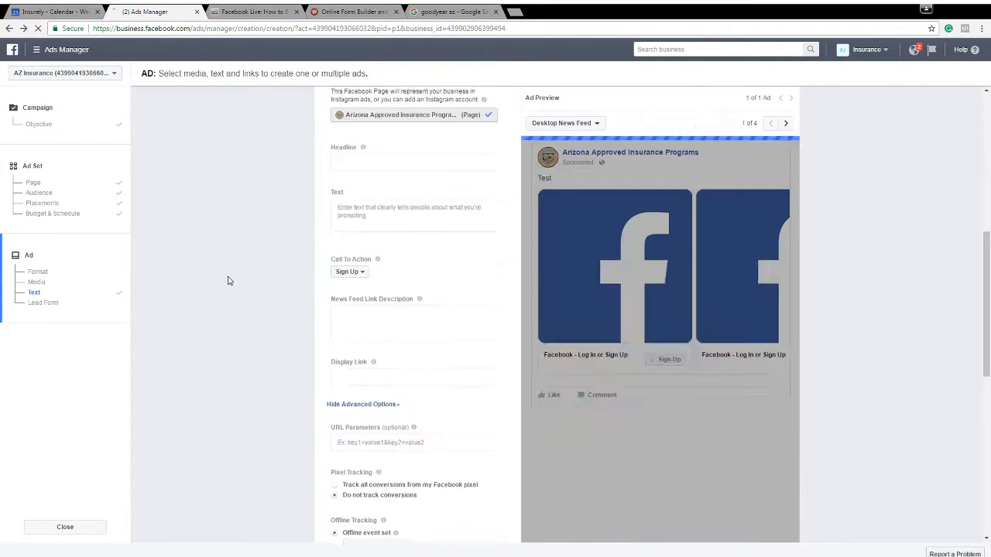
scroll(228, 280, down, 6)
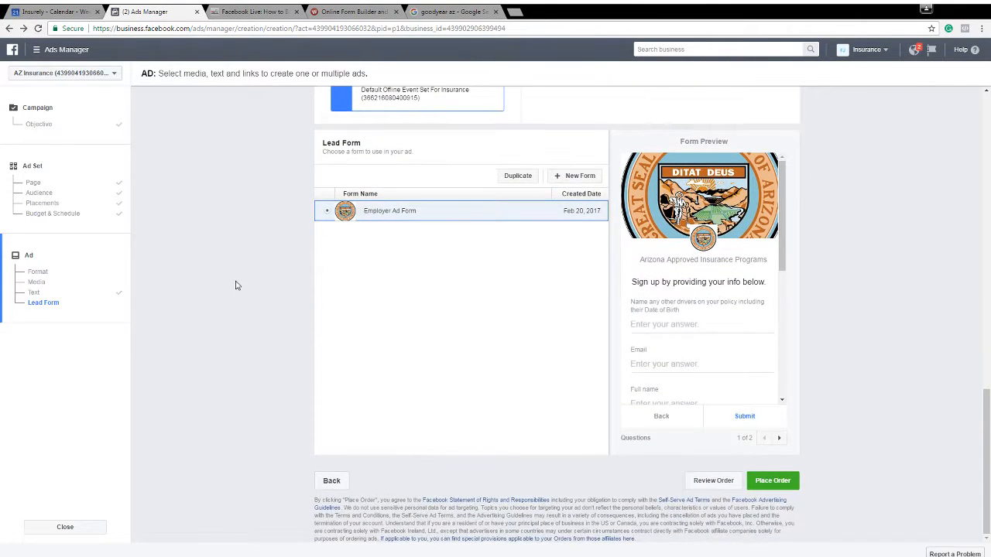
click(563, 181)
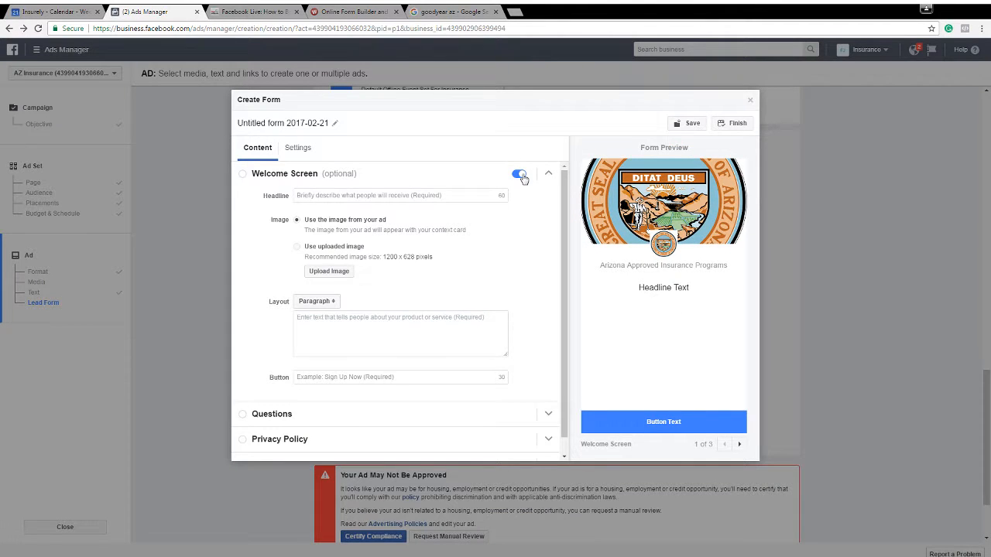
Turn off the form's welcome screen and request street address, zip code, phone number and date of birth in its questions
click(522, 177)
click(258, 401)
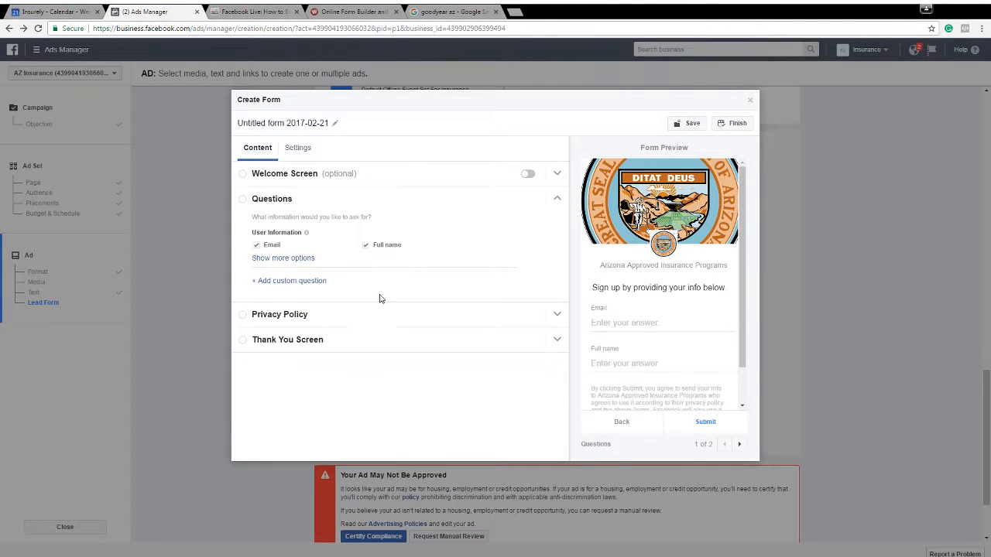
click(298, 260)
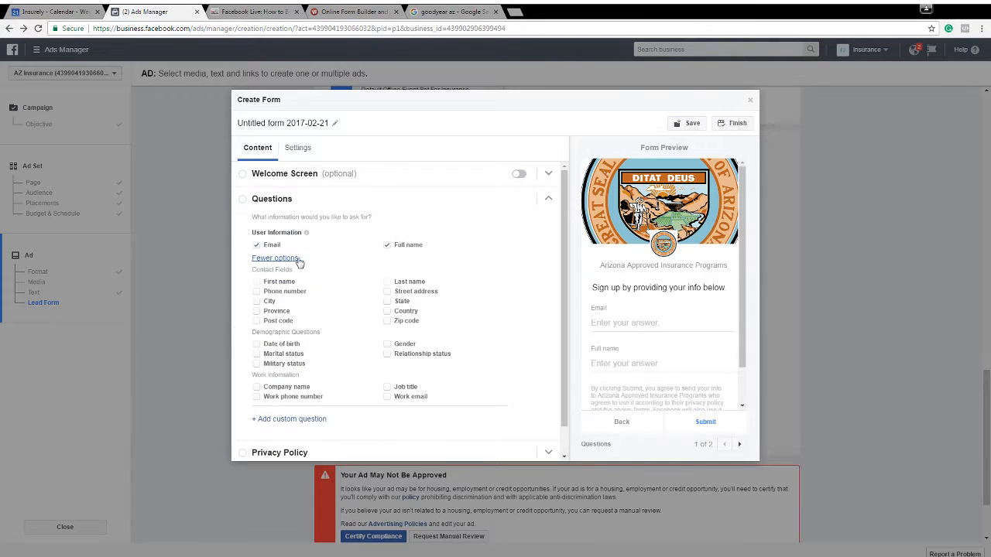
click(387, 291)
click(386, 321)
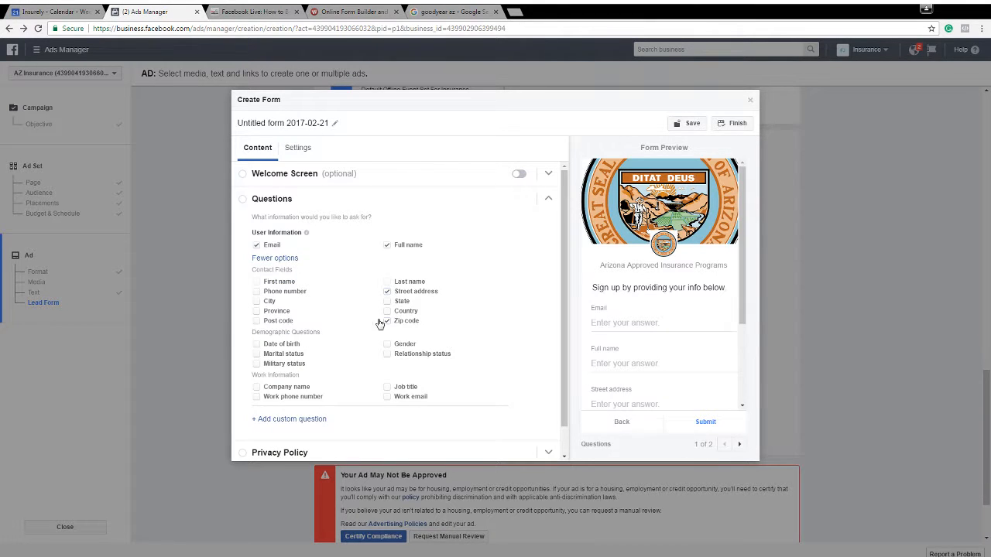
click(261, 292)
scroll(355, 334, down, 1)
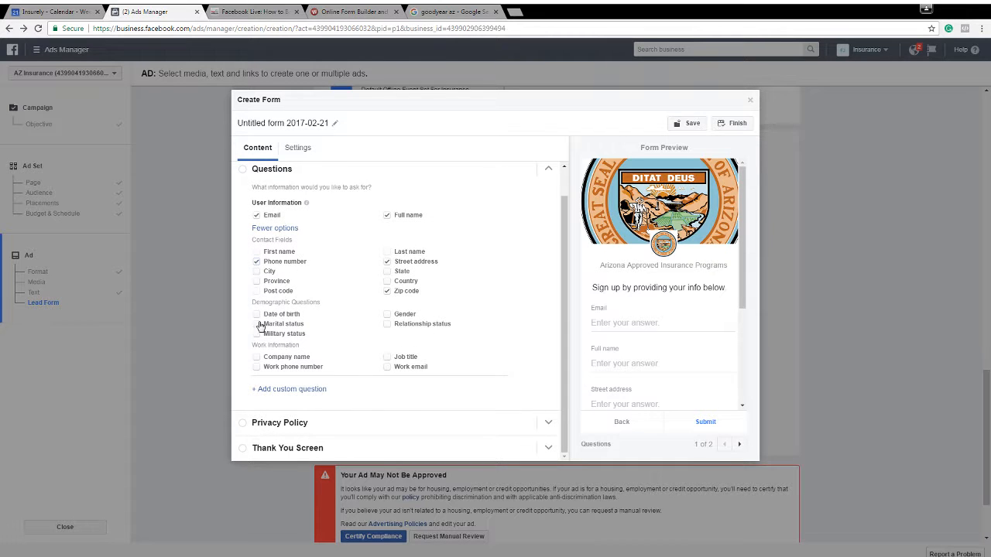
click(258, 315)
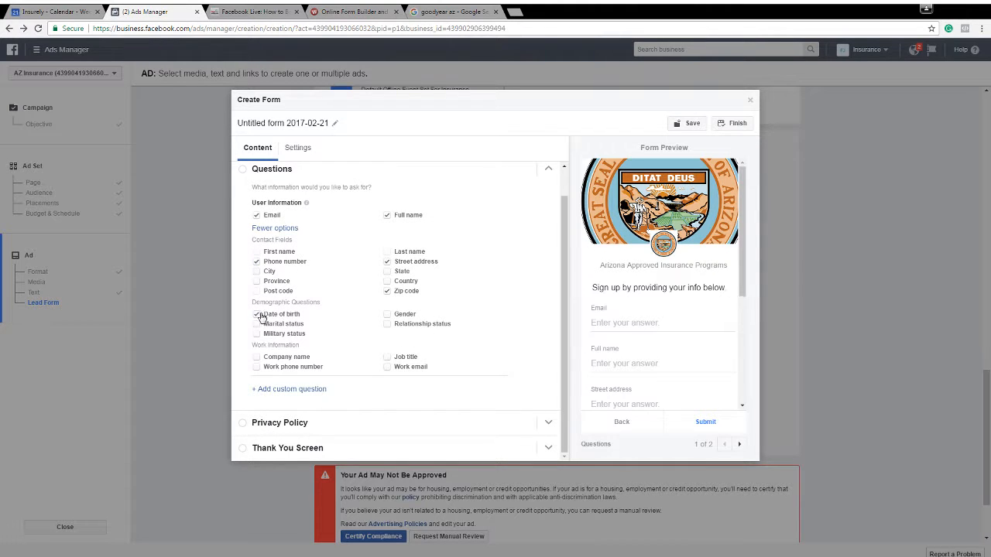
Add a custom open-ended question reading "Year/Make/Model Of Your Cars"
click(292, 389)
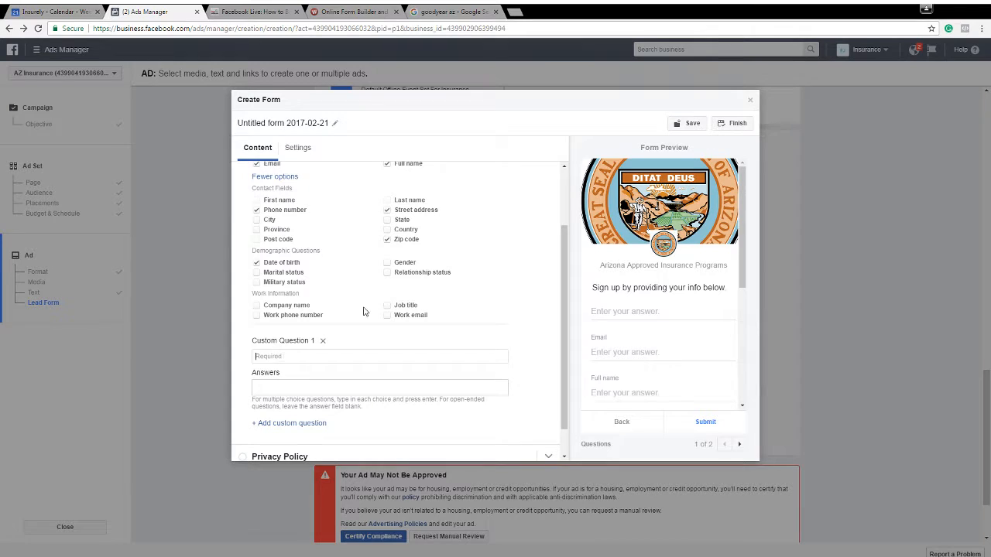
text(Year/Make/)
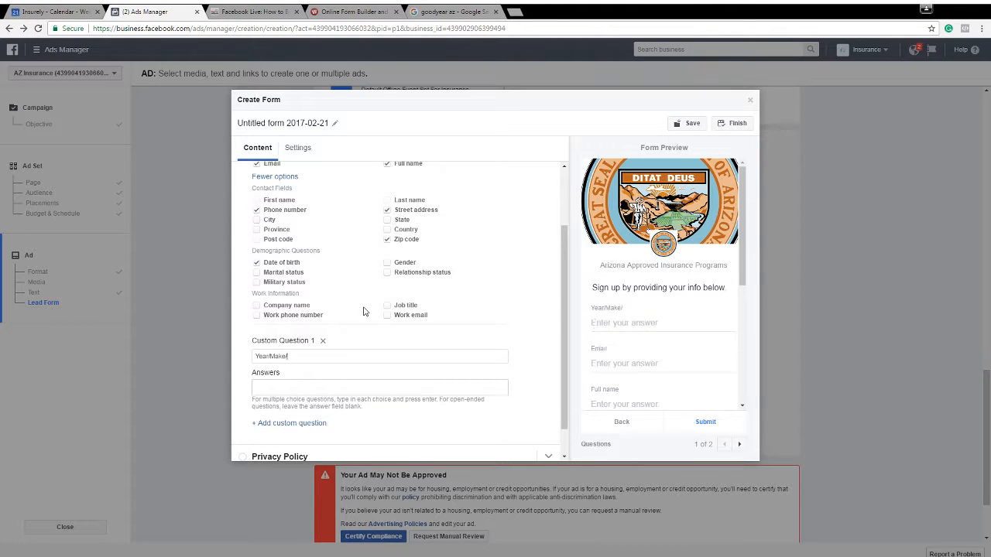
text(Model Of Your Cars)
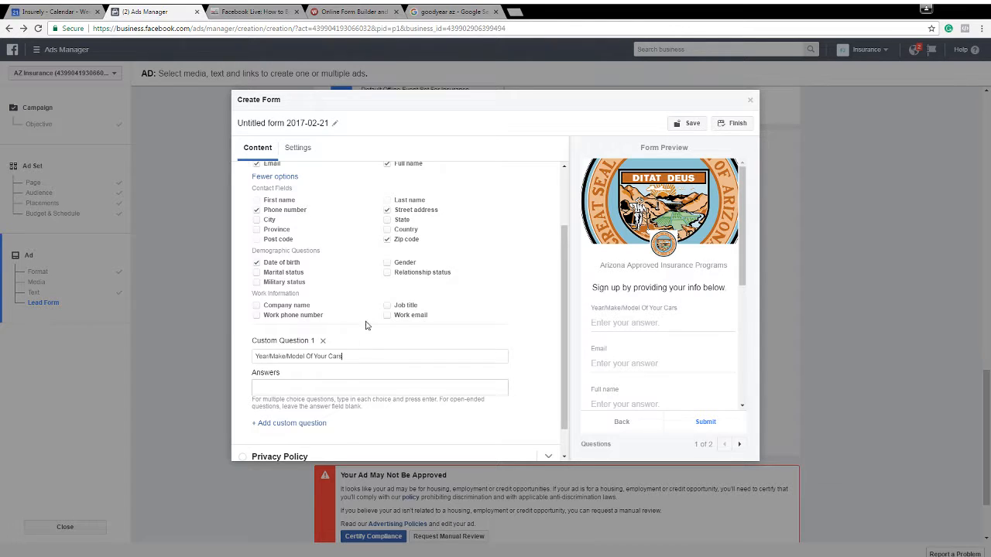
Add a second custom question reading "I would Like A Quote On"
scroll(356, 349, down, 1)
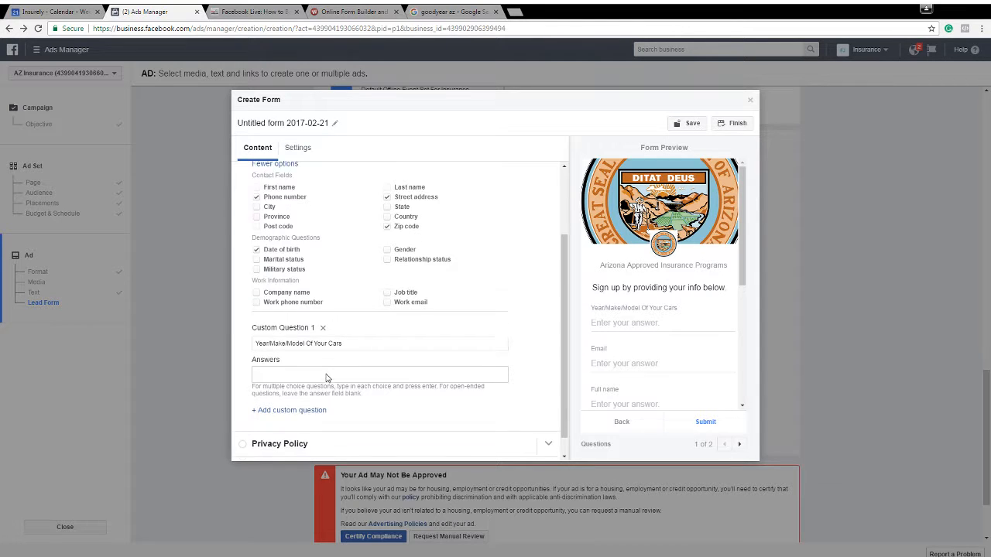
click(289, 388)
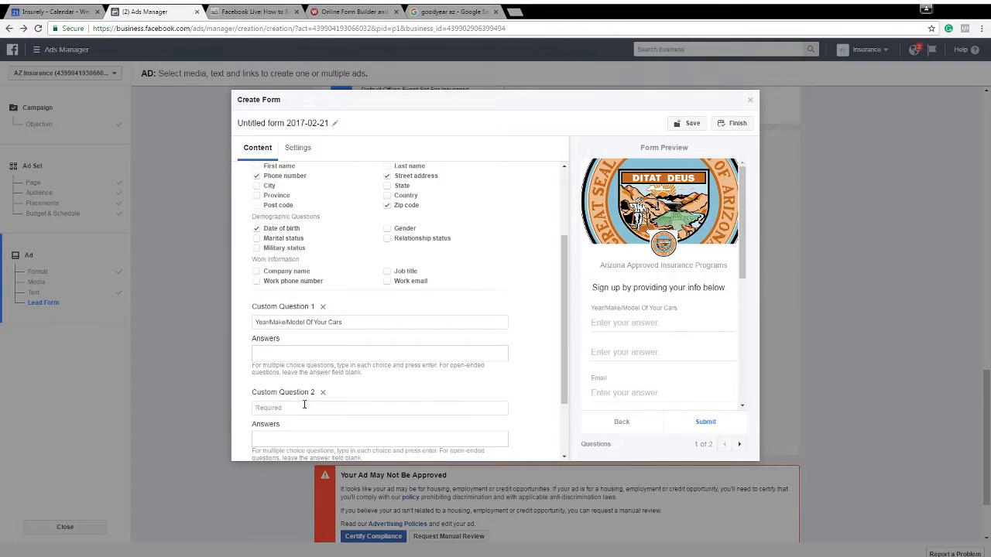
click(304, 404)
text(I would)
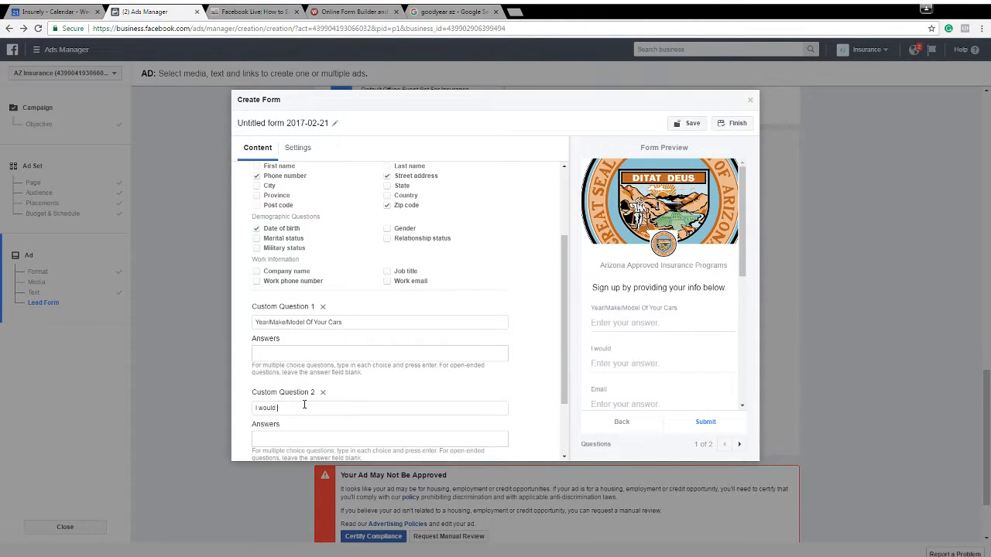
text( Like A Quote On)
Copy "Auto & Home Owners Insurance" and "Auto & Renters Insurance" from the Wufoo form as answers to the second custom question
click(340, 12)
triple_click(306, 390)
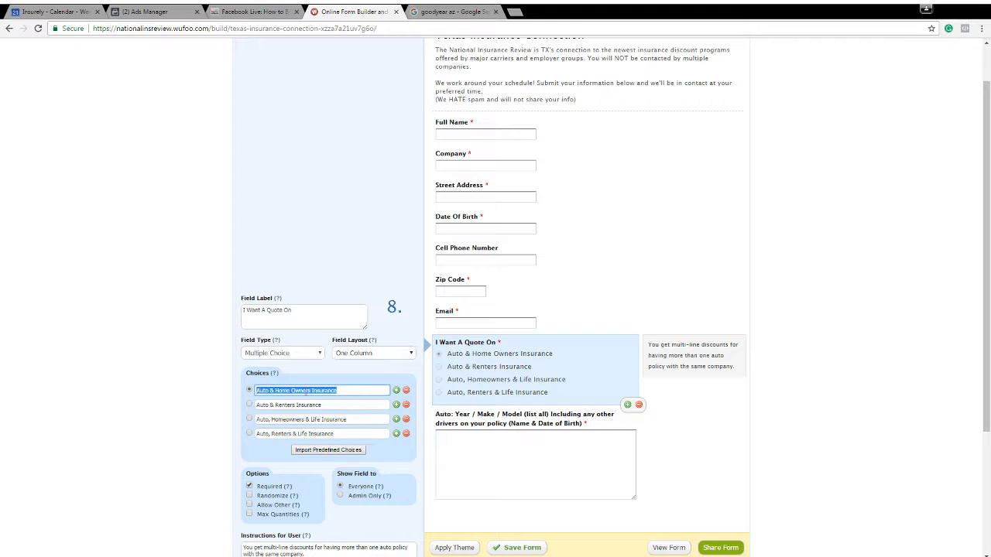
click(147, 11)
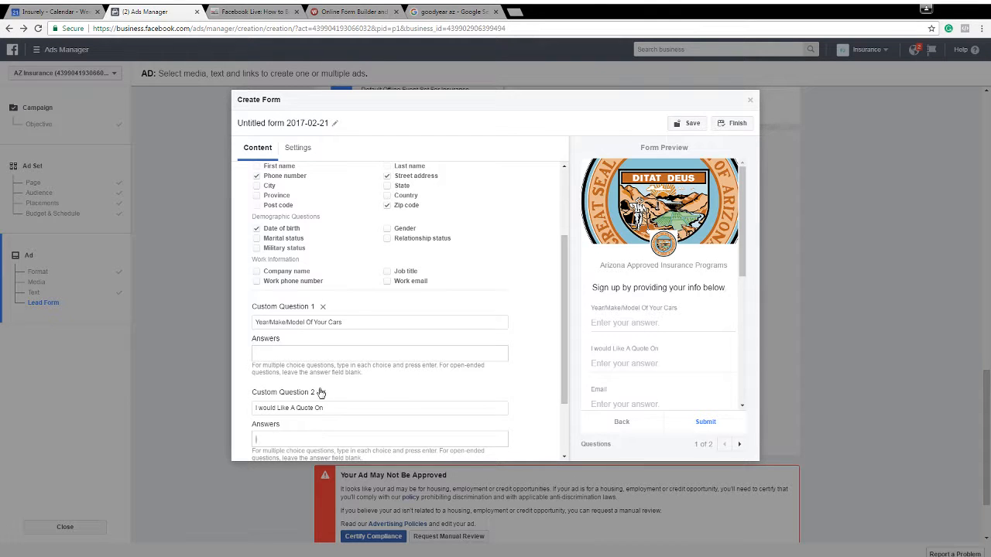
click(313, 11)
click(299, 408)
triple_click(299, 405)
key(ctrl+c)
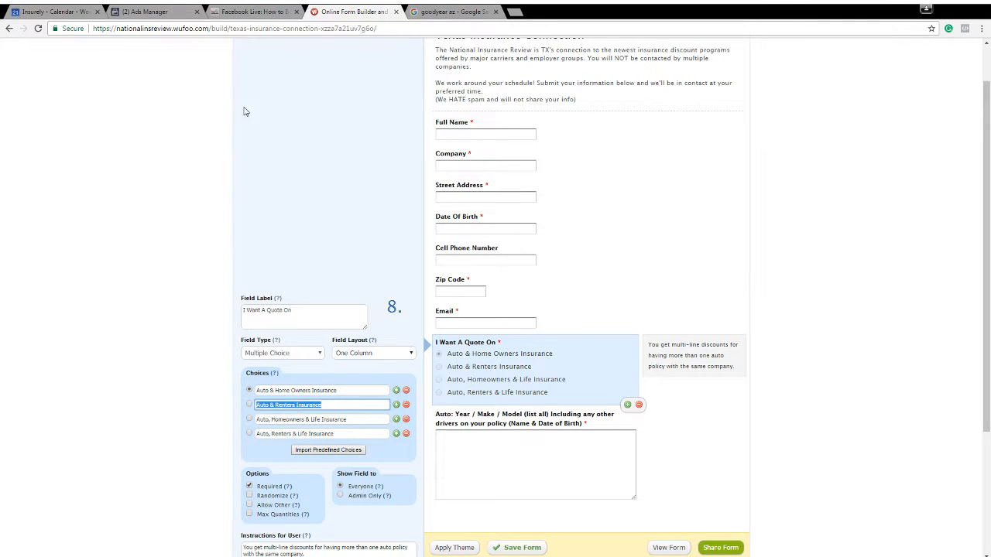
click(160, 9)
click(385, 446)
key(ctrl+v)
key(Return)
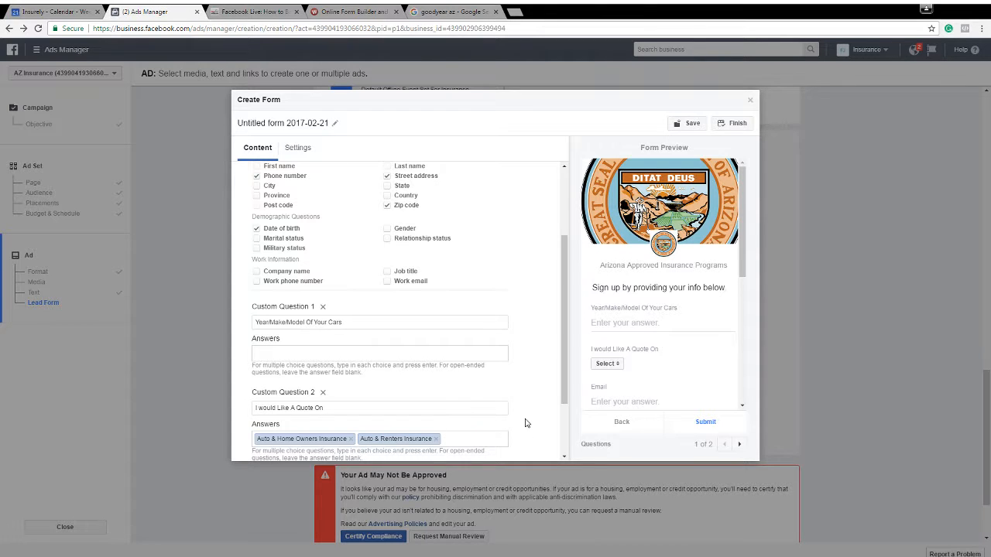
scroll(532, 337, down, 2)
click(349, 426)
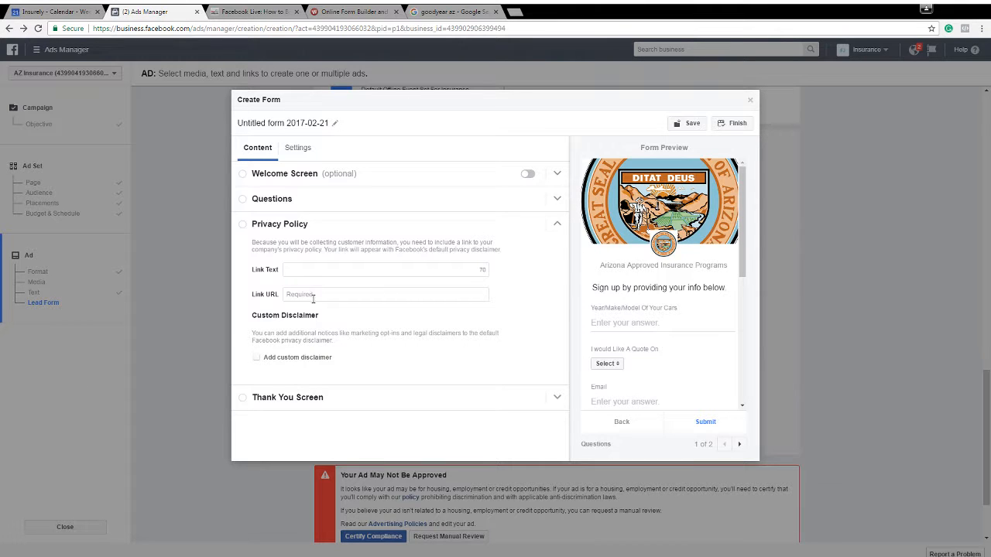
key(ctrl+v)
click(325, 399)
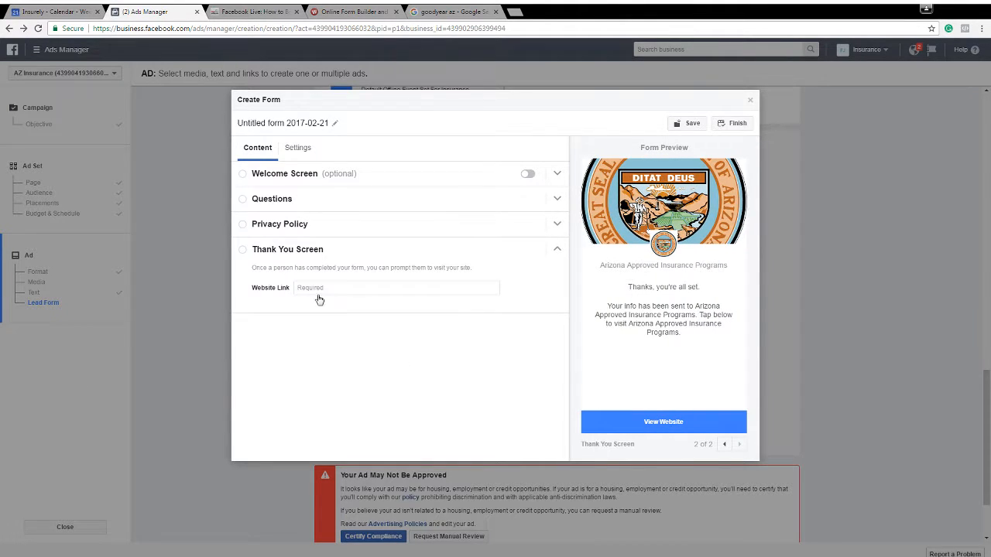
text(.myinsurely.com)
Save and finish the lead form, and place the ad order
click(701, 125)
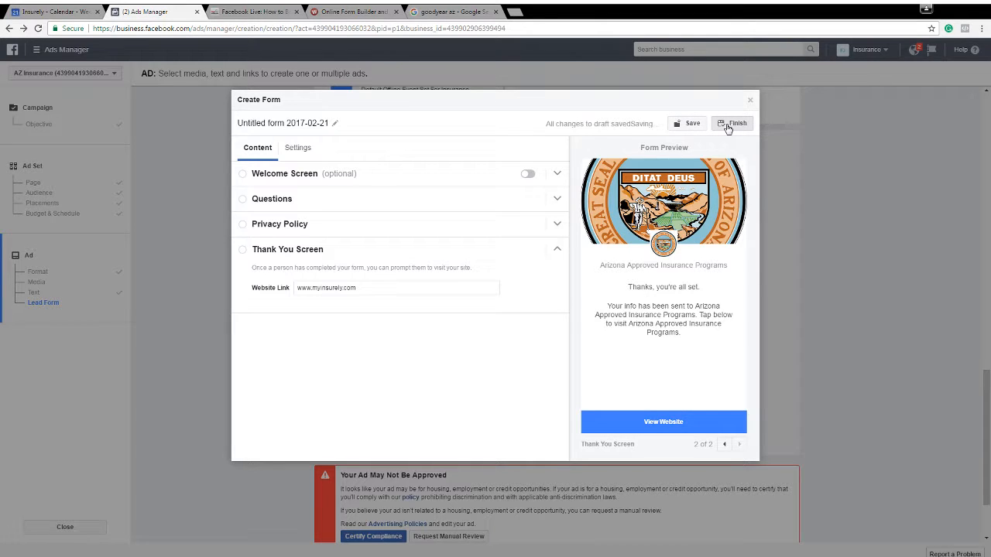
click(727, 128)
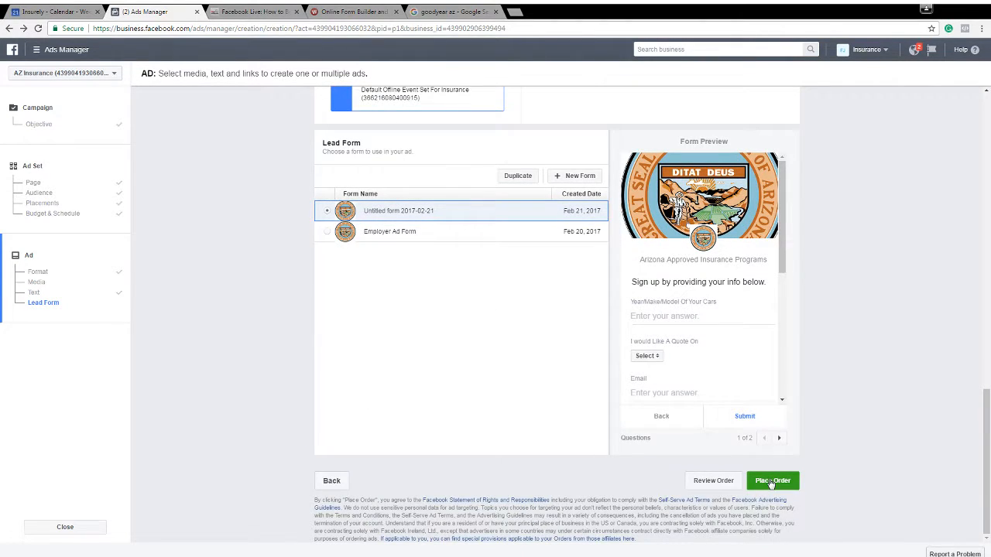
click(771, 481)
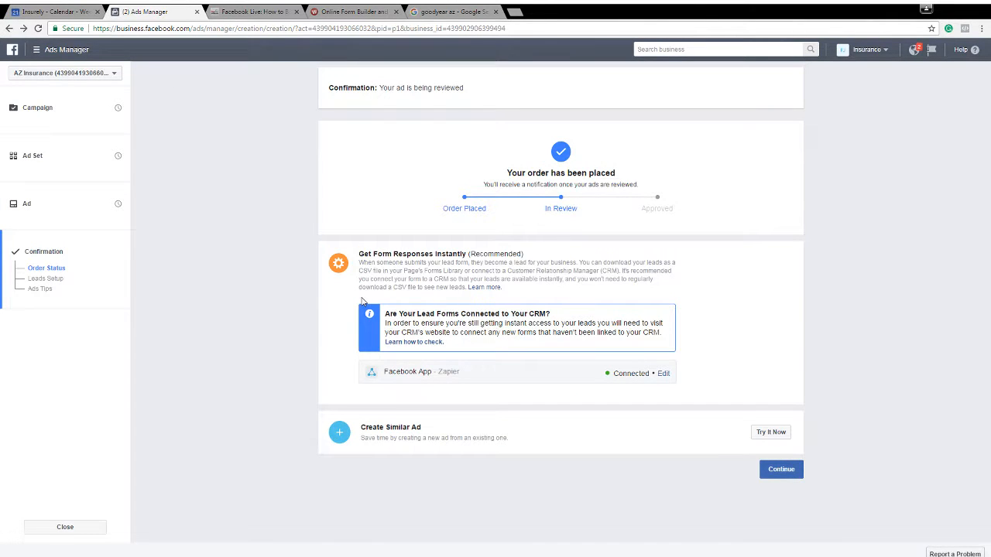
View the help article on checking whether lead forms are connected to a CRM, and return to the order confirmation
drag(402, 321, 420, 338)
click(420, 345)
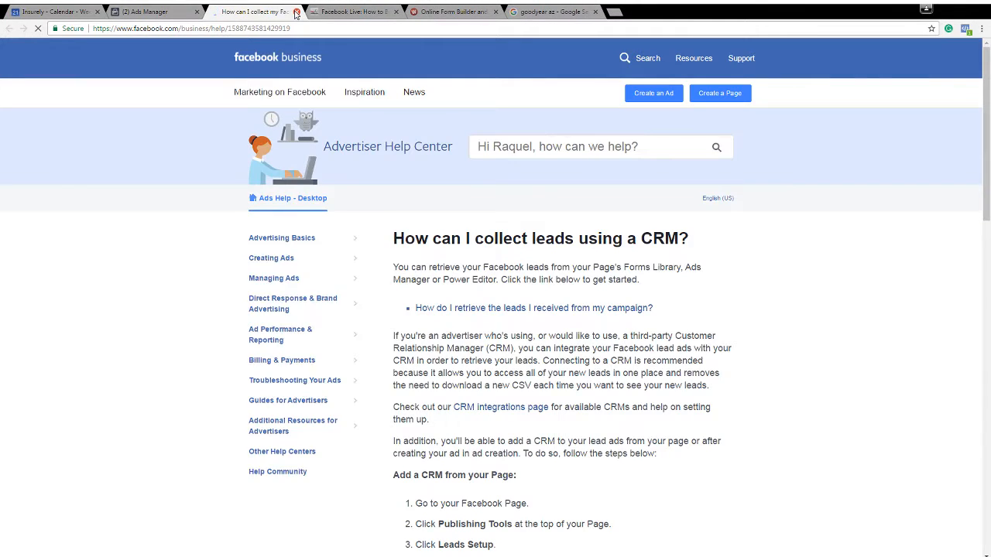
click(124, 12)
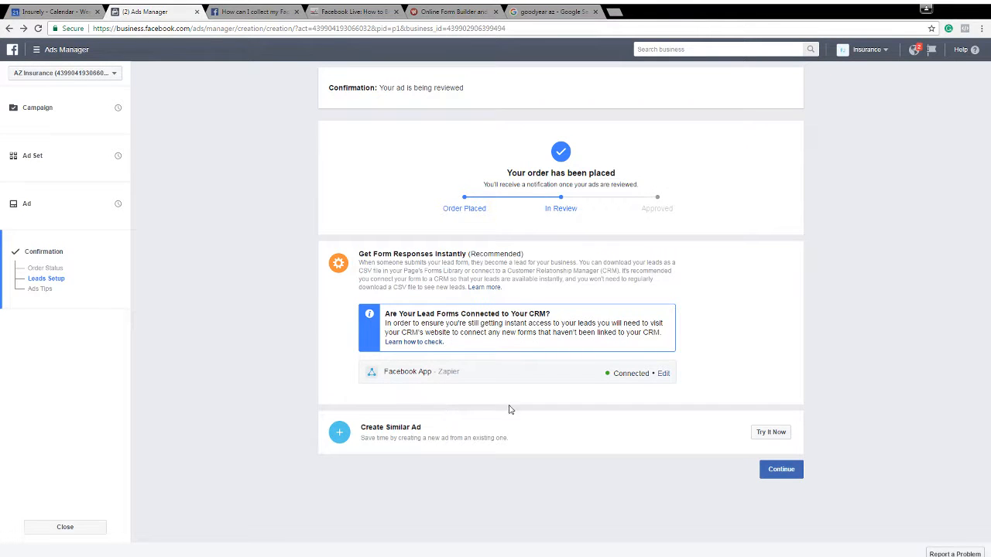
Open the Zapier connection for editing, continue with the signed-in account, look over its Explore page and return to Ads Manager
drag(390, 371, 506, 382)
click(617, 374)
click(667, 373)
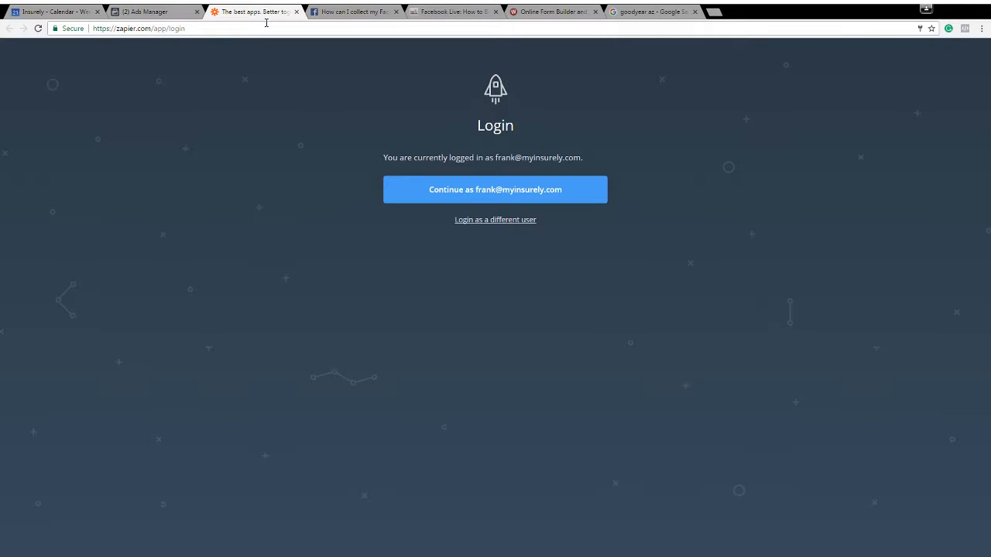
click(467, 191)
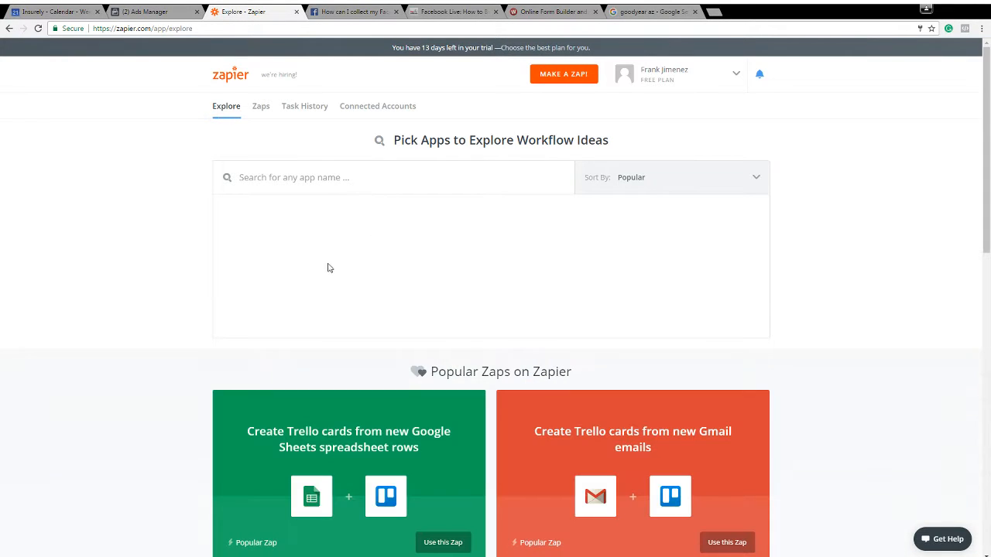
scroll(158, 239, down, 1)
scroll(160, 237, up, 1)
click(121, 8)
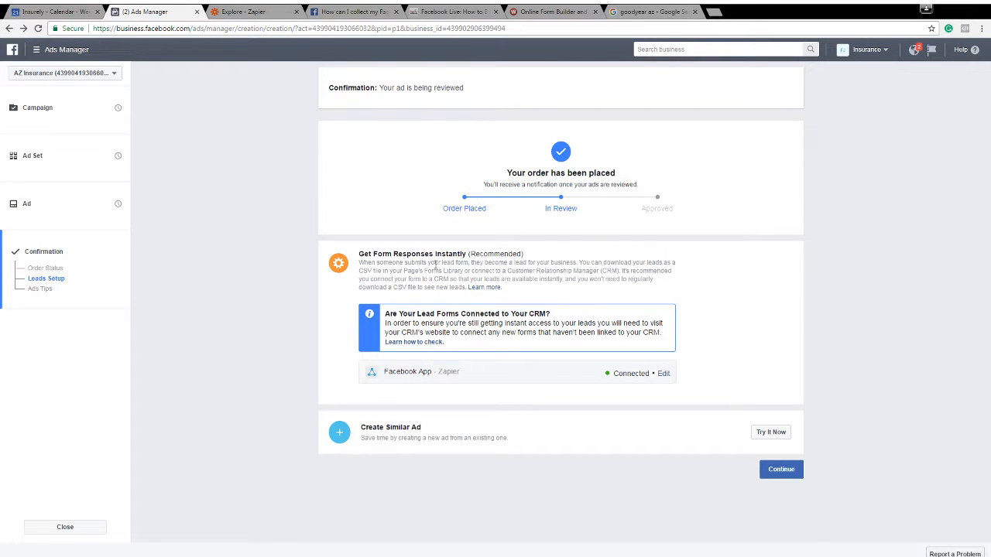
Look through the help article's list of supported CRM integrations for lead ads, and return to the order confirmation
click(493, 288)
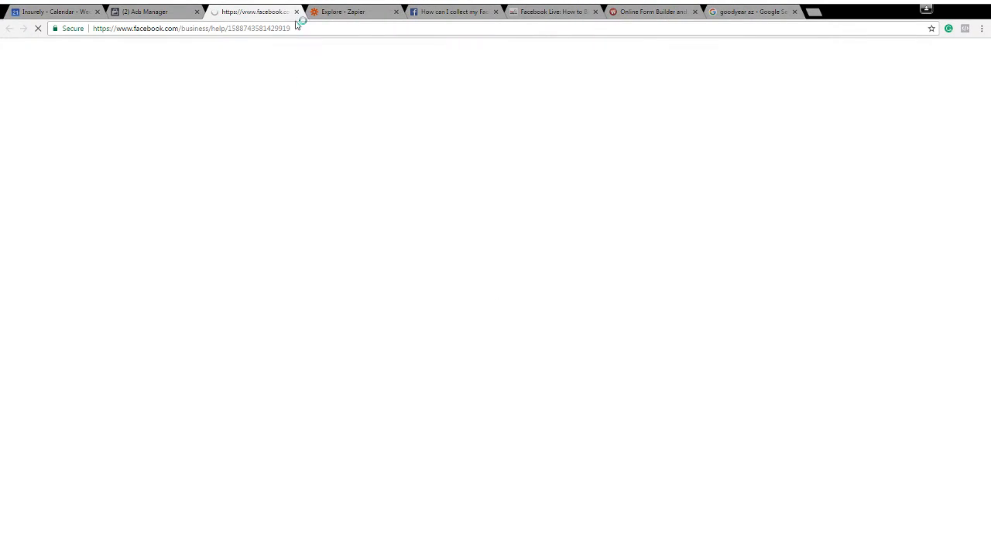
scroll(513, 360, down, 1)
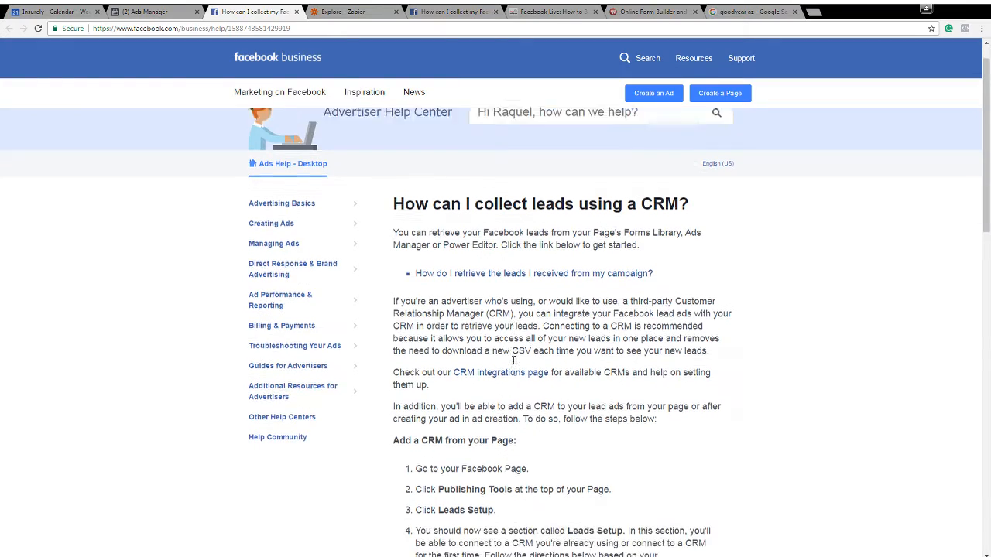
click(498, 365)
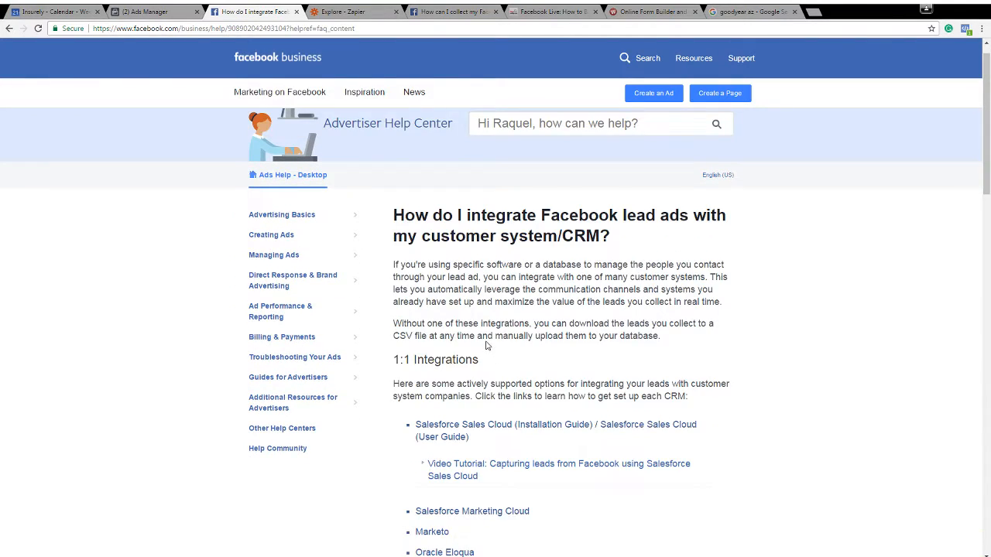
scroll(486, 346, down, 4)
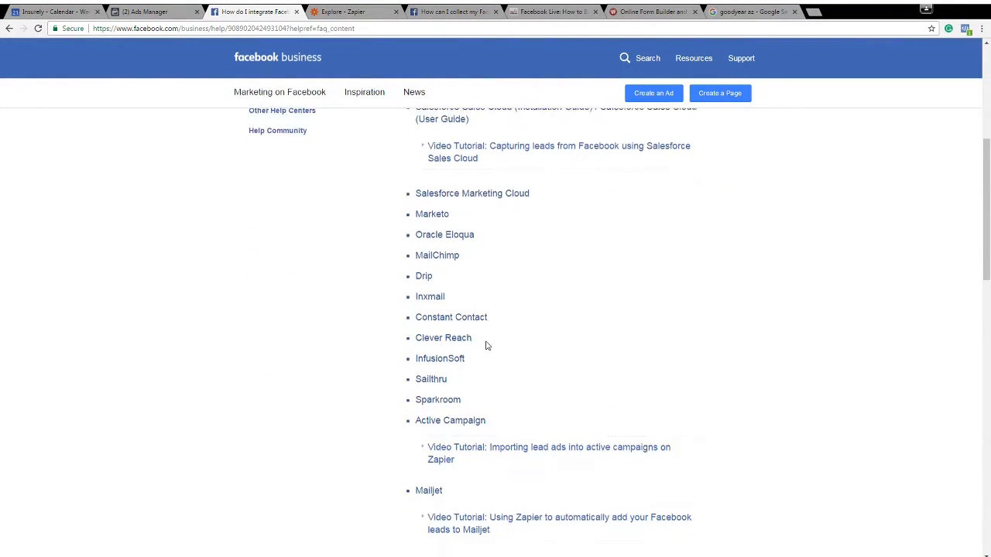
scroll(486, 345, up, 5)
click(10, 28)
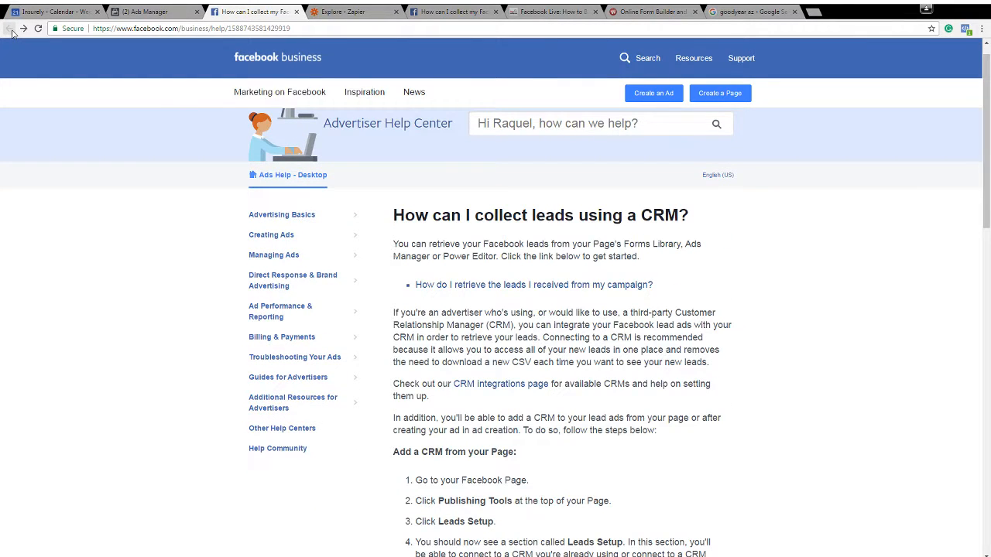
click(149, 13)
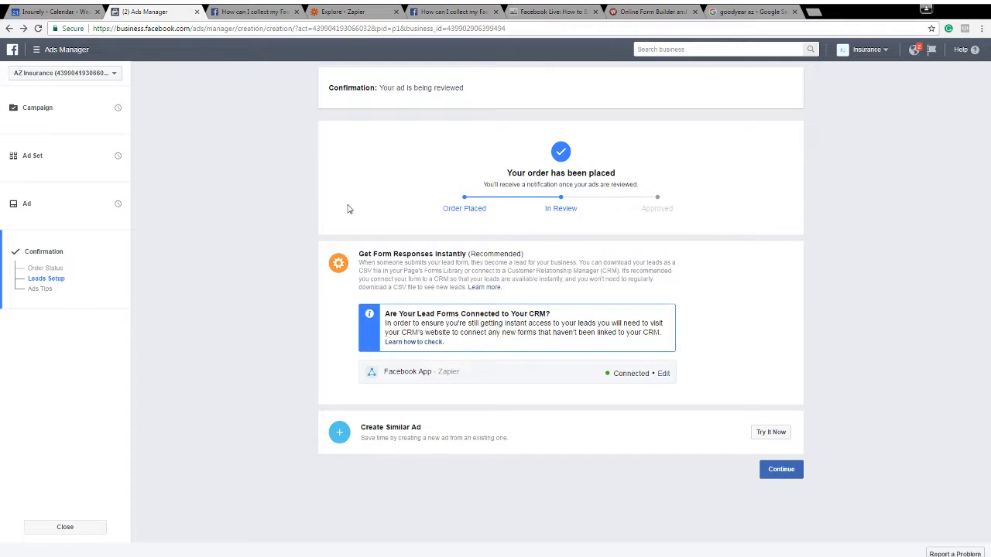
Switch to Zapier, search the apps for "face", select Facebook Lead Ads and look through its popular Zaps
click(341, 12)
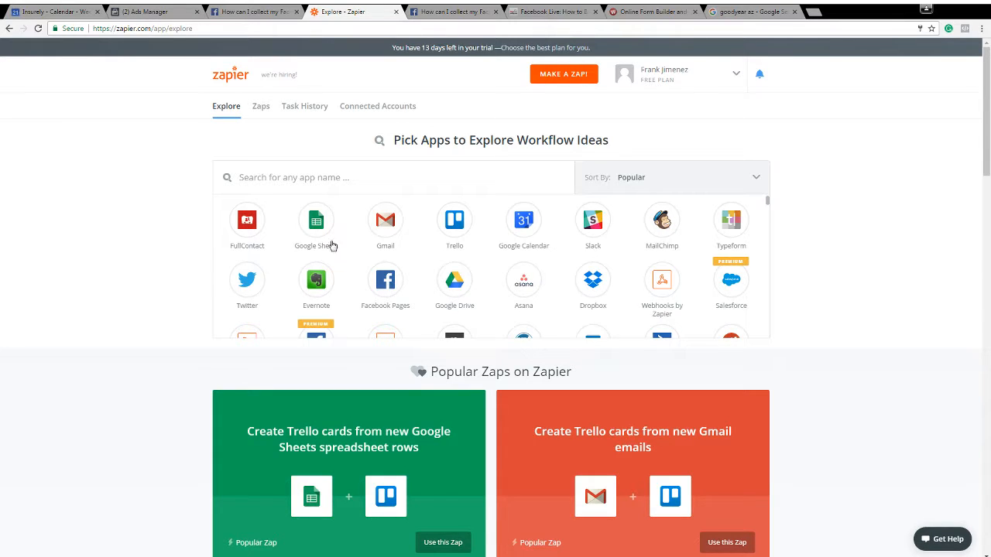
click(455, 175)
text(face)
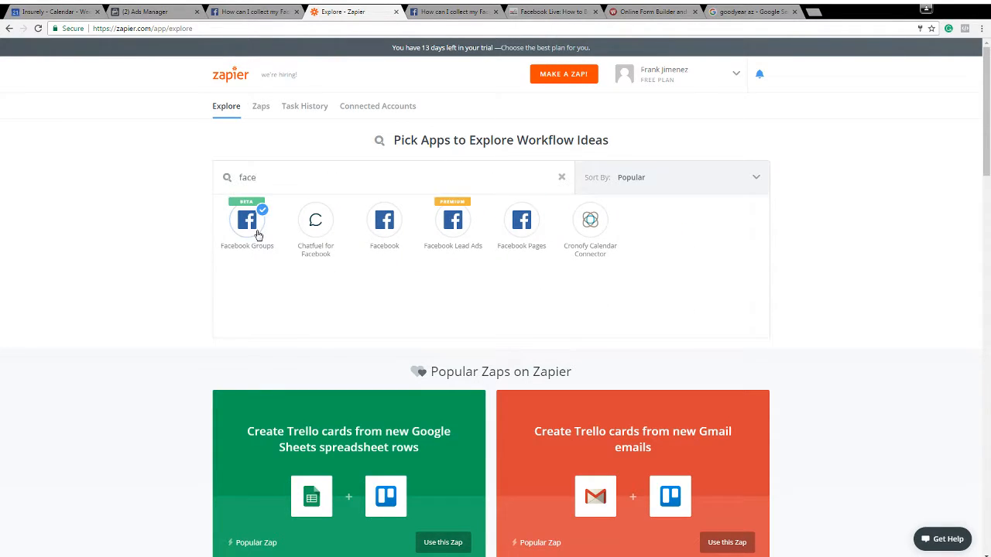
click(459, 234)
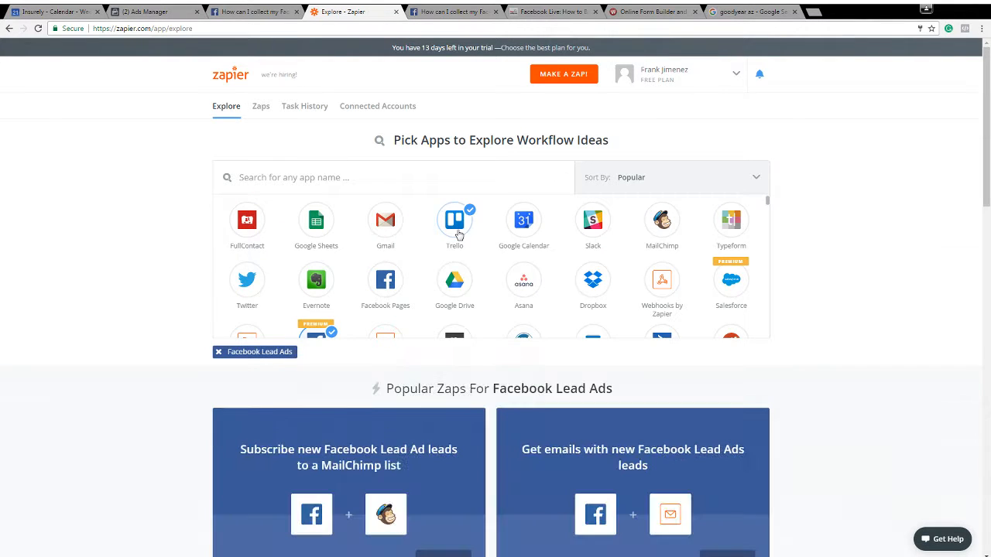
scroll(214, 350, down, 1)
scroll(205, 318, down, 3)
scroll(204, 317, down, 3)
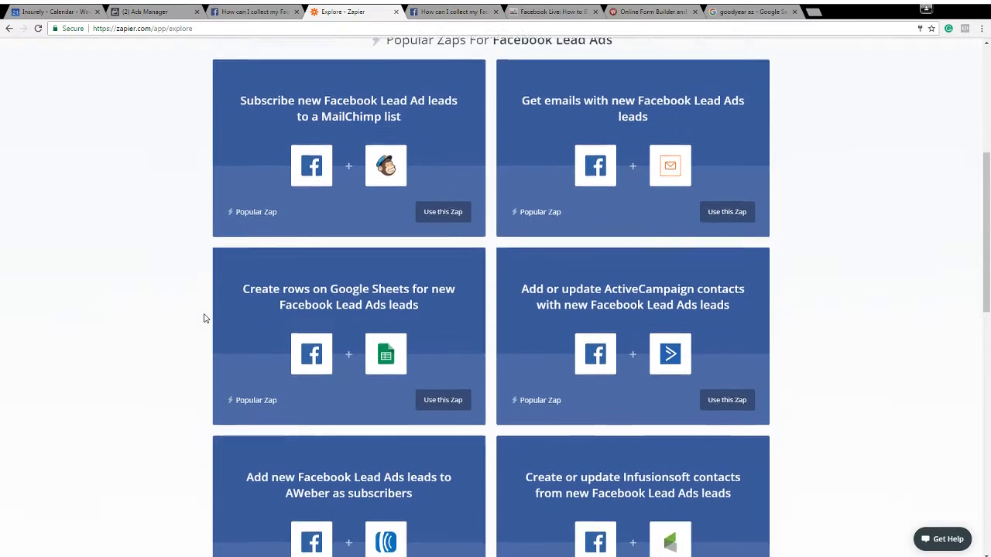
scroll(205, 317, up, 3)
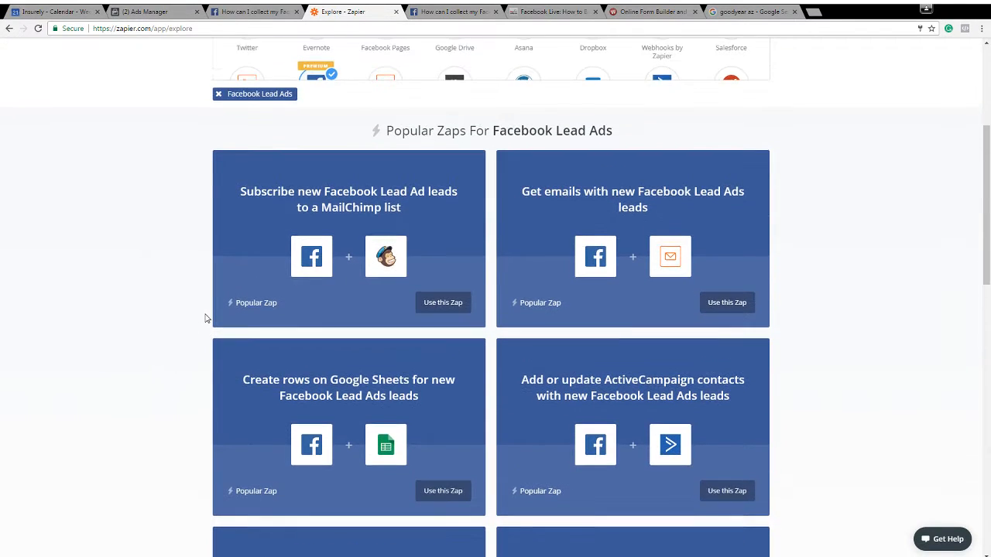
Start a new Zap and choose Facebook Lead Ads as its trigger app
scroll(205, 317, up, 5)
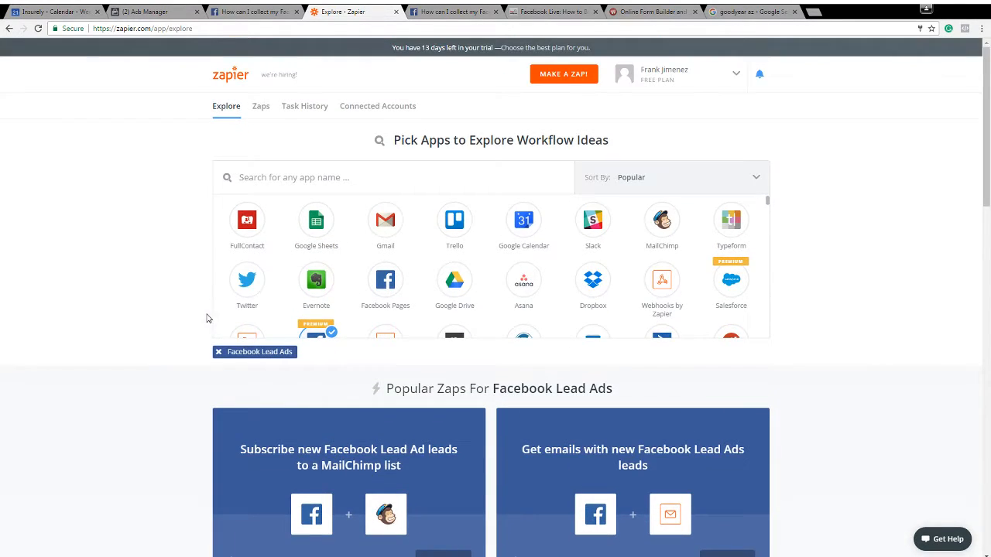
click(575, 80)
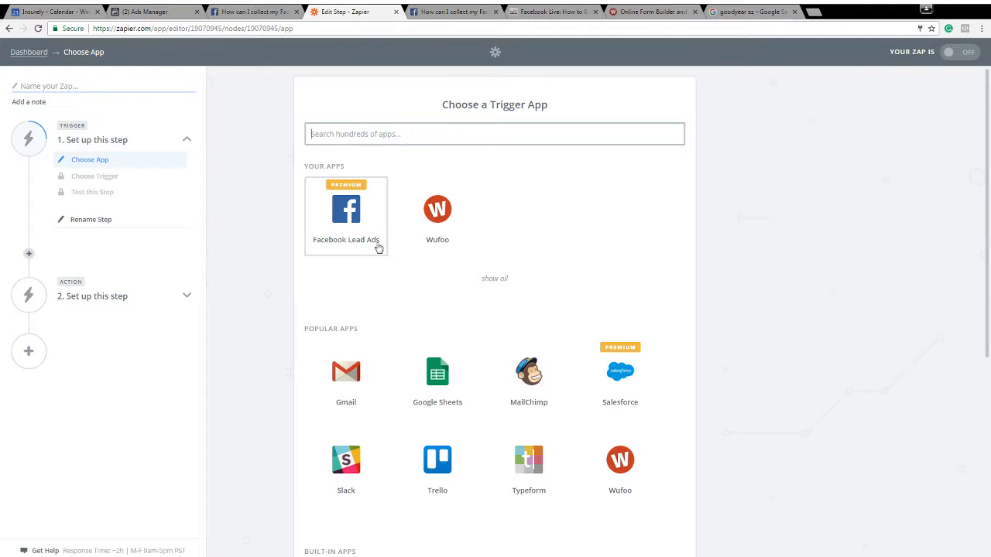
click(359, 223)
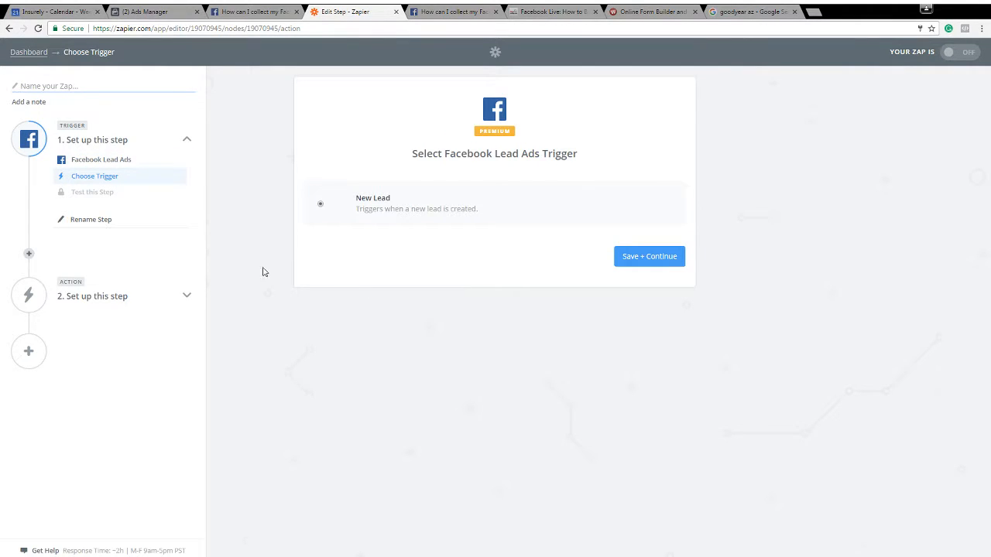
Review the CRM help article and the Zapier connection on the Ads Manager order confirmation, and return to the Zap editor
click(249, 9)
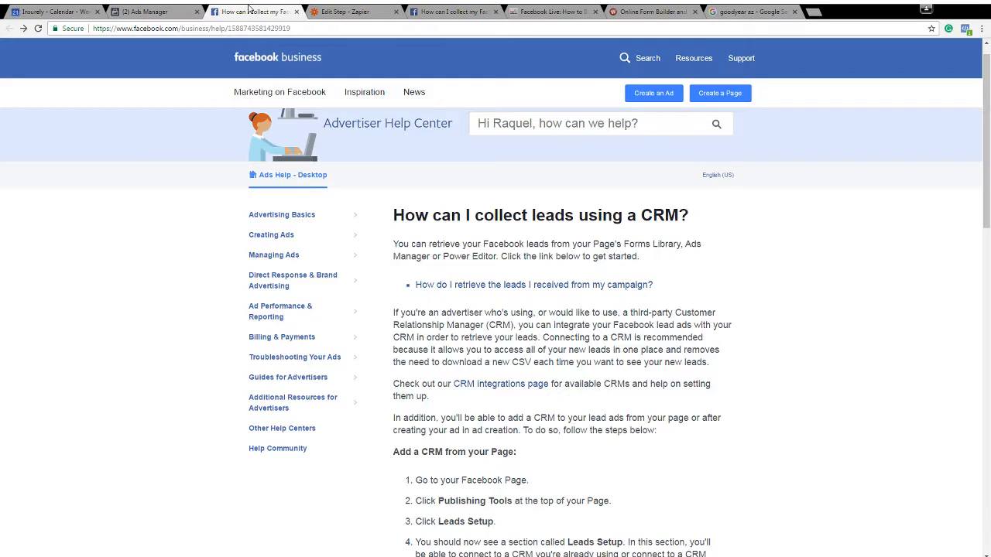
click(164, 11)
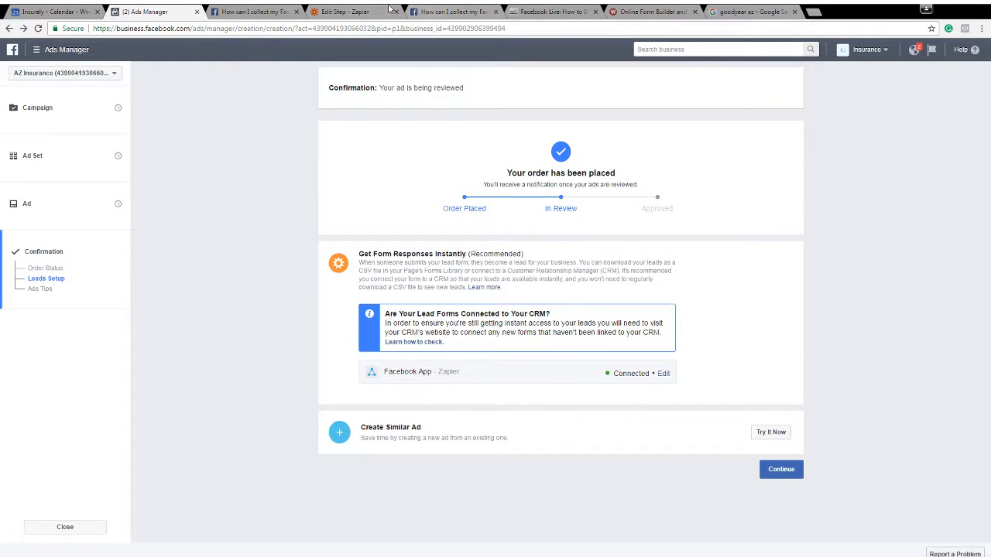
click(381, 9)
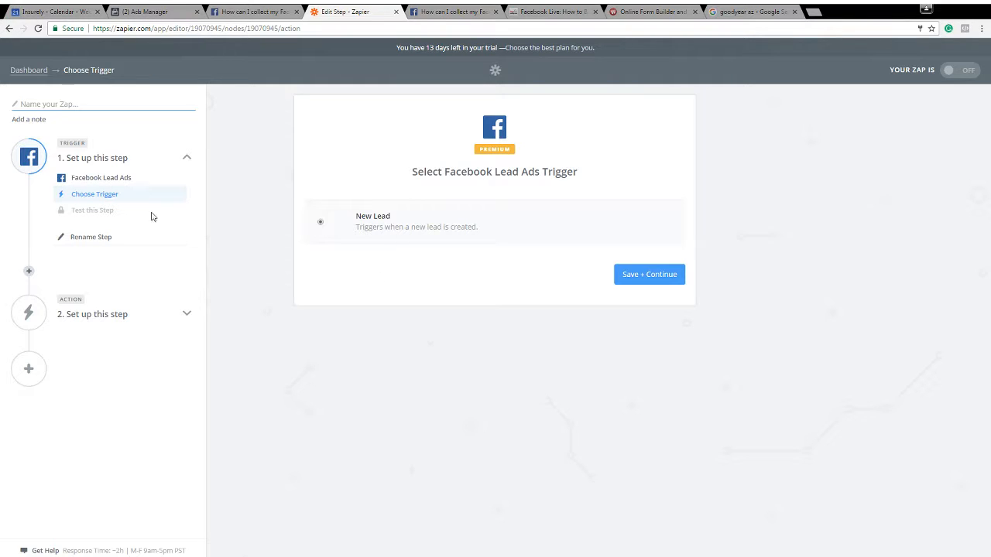
Save the New Lead trigger, connect a new Facebook account, and continue with Facebook Lead Ads Account #1
click(660, 279)
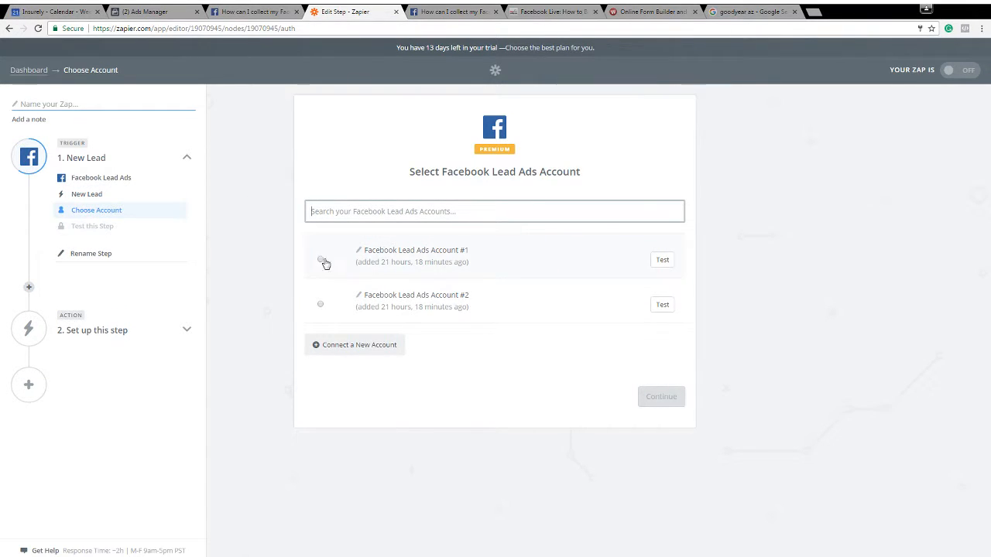
click(321, 260)
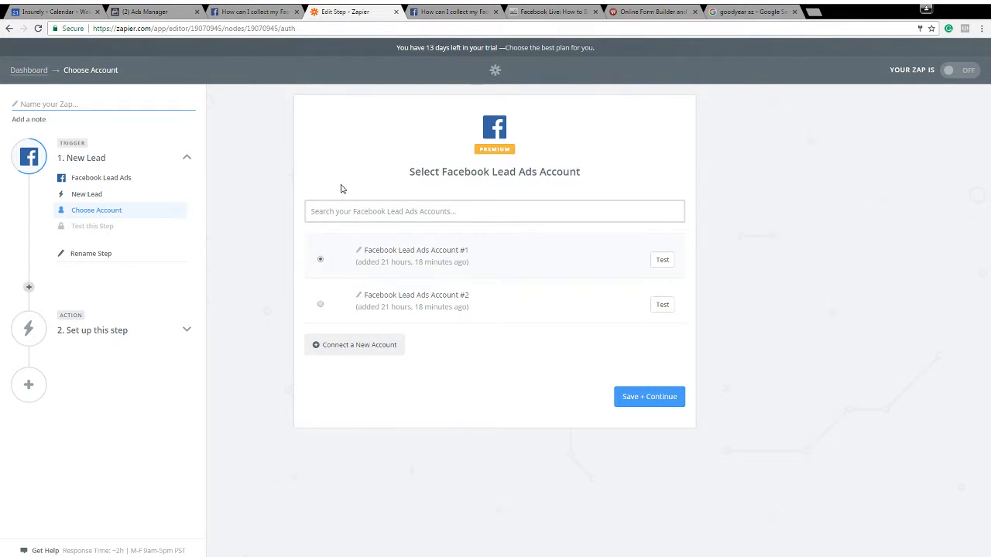
click(355, 351)
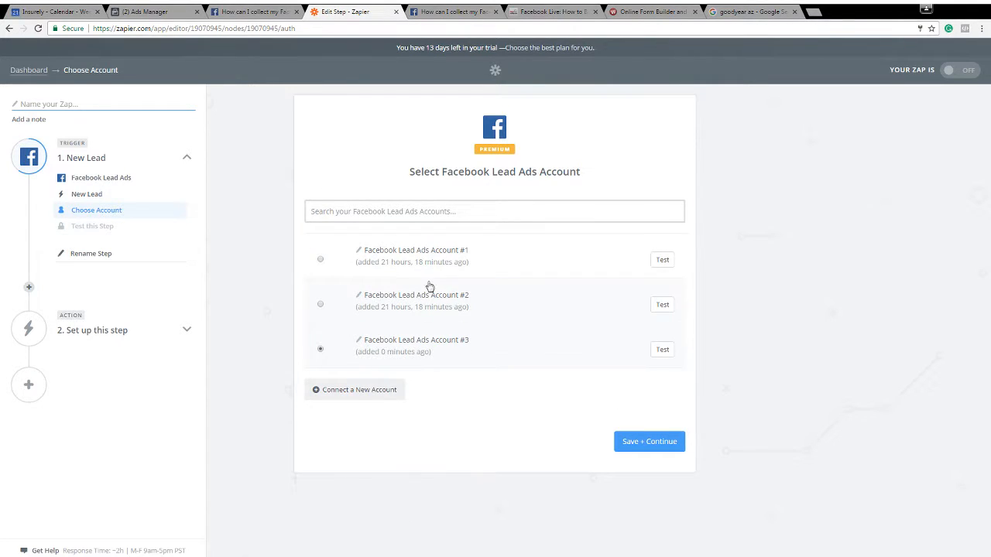
click(333, 260)
click(629, 445)
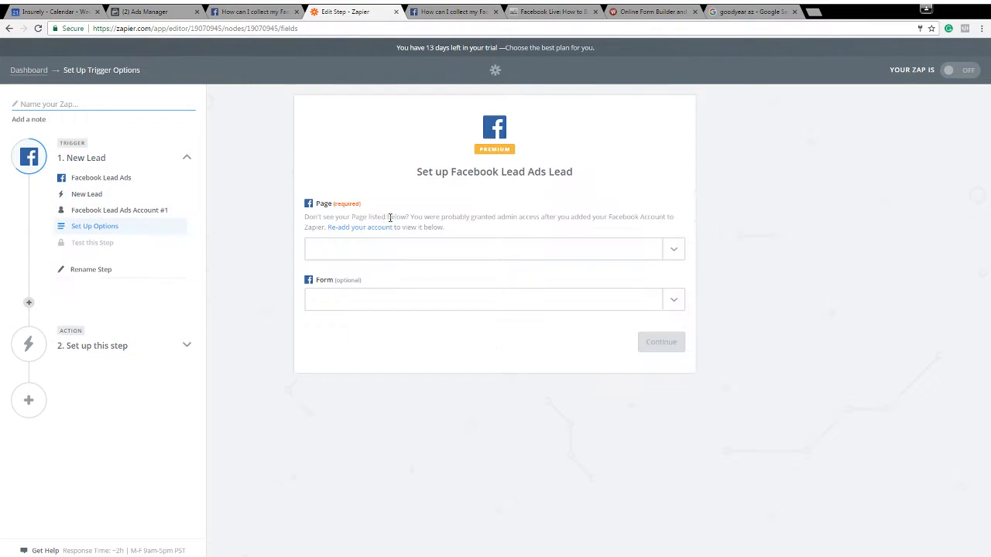
Set the trigger's page to Arizona Approved Insurance Programs
click(385, 255)
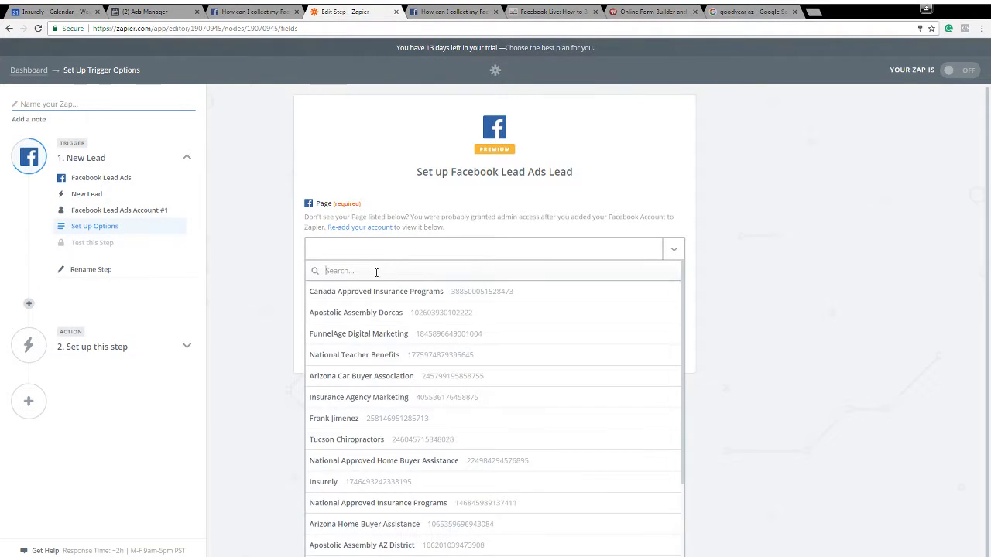
click(292, 246)
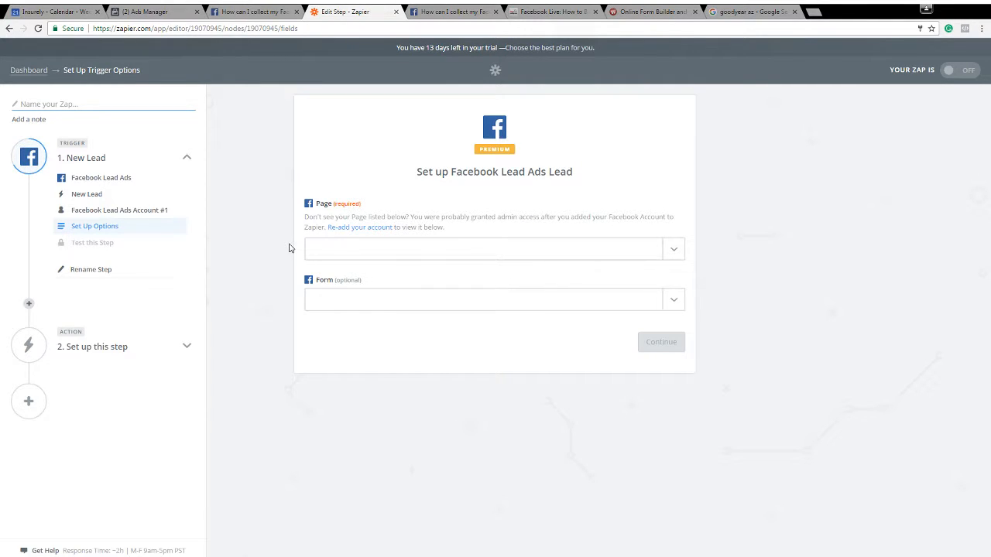
click(367, 250)
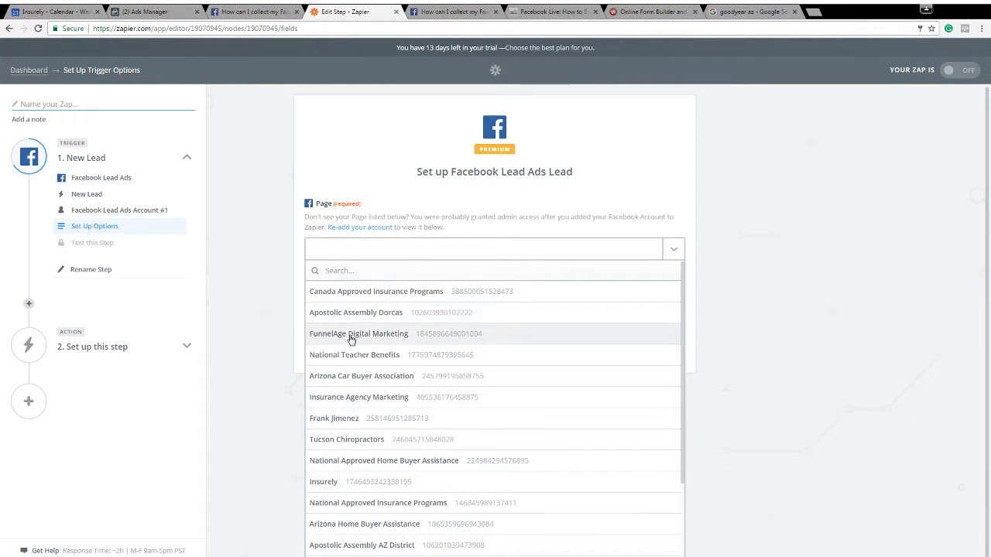
scroll(371, 326, down, 3)
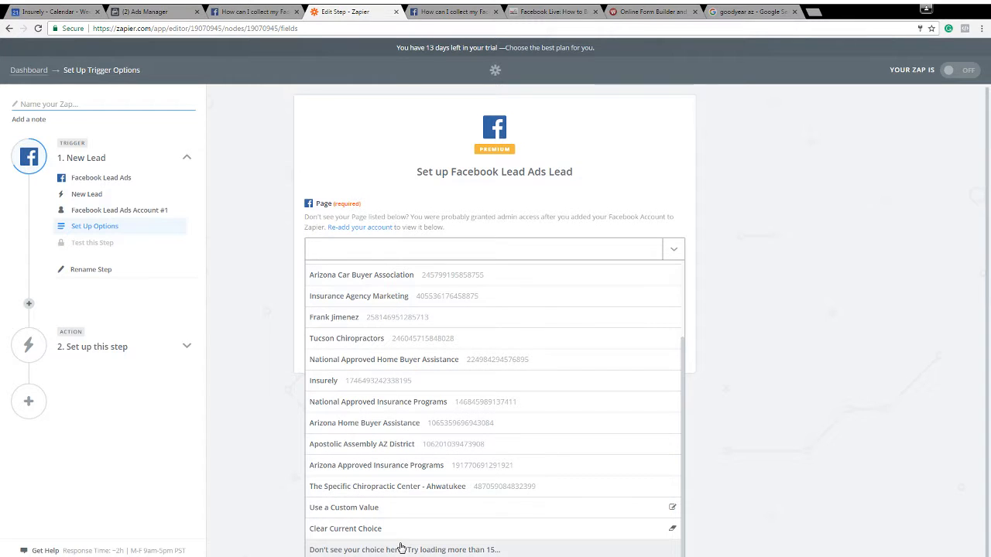
scroll(405, 409, up, 3)
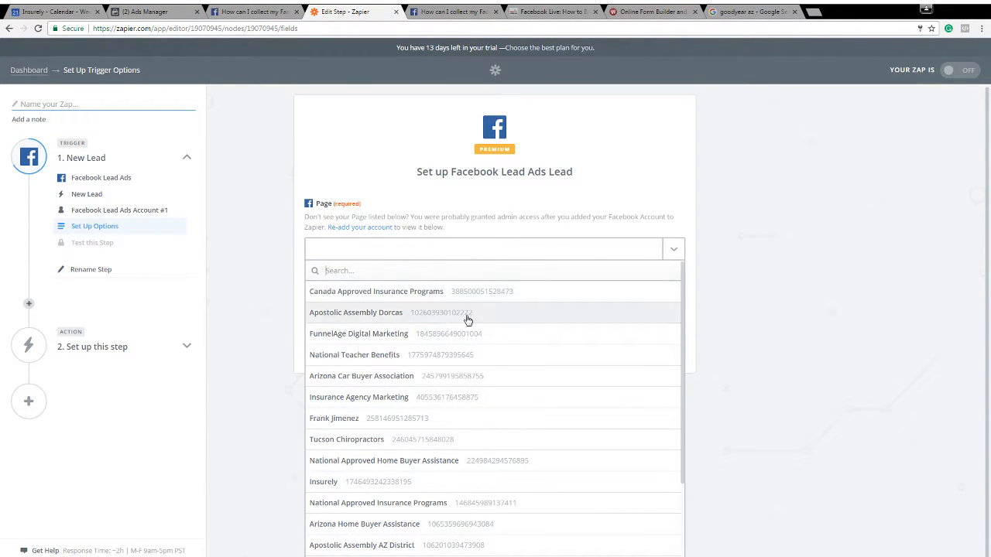
scroll(460, 320, down, 1)
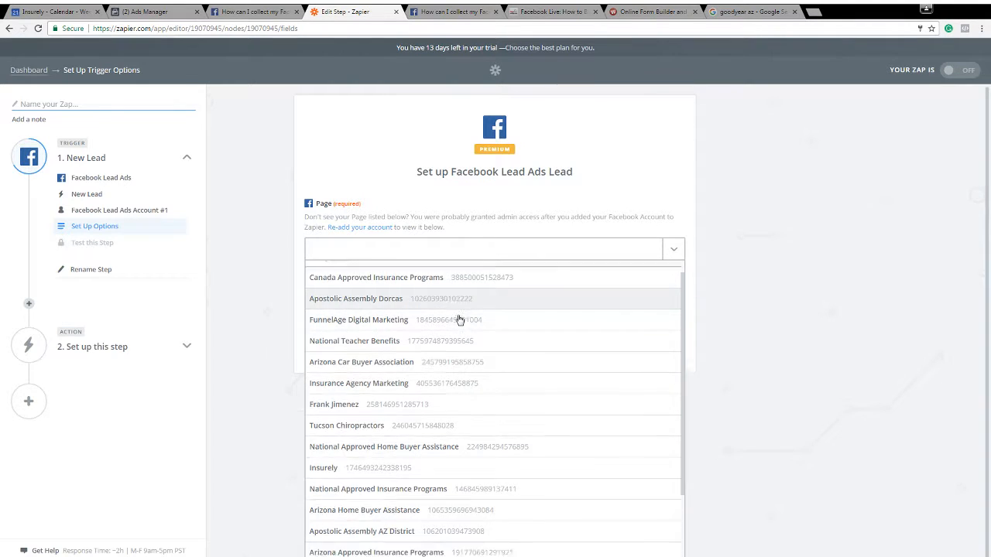
scroll(460, 320, down, 3)
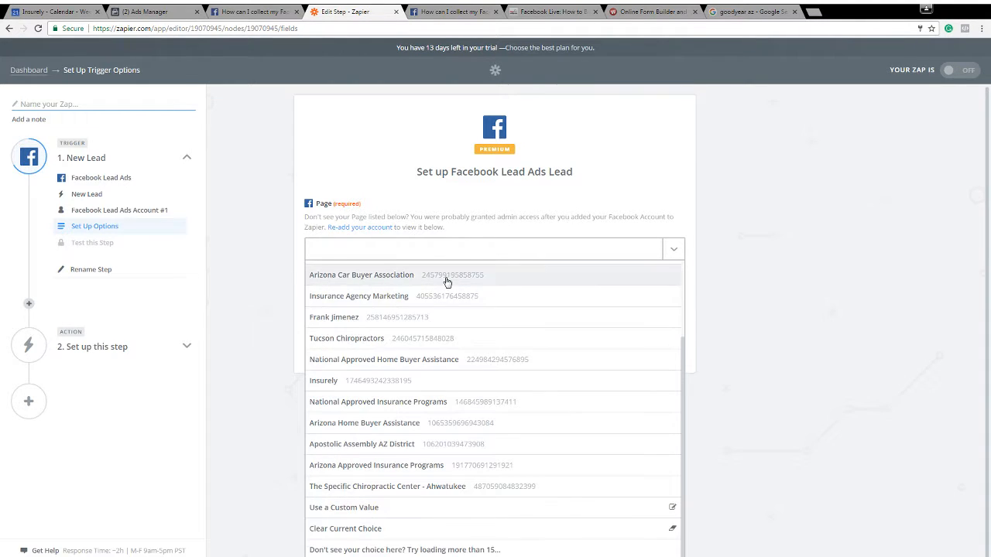
click(435, 467)
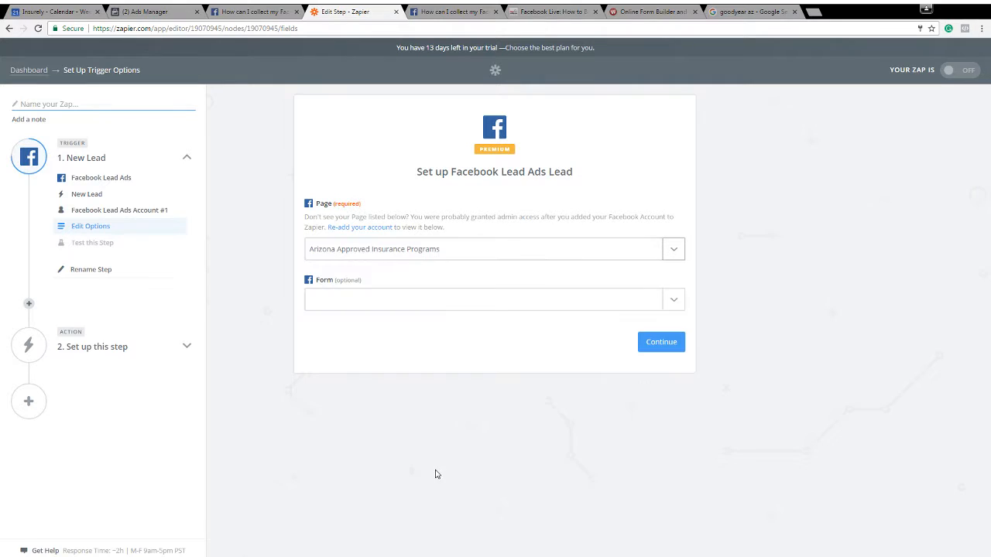
Set the trigger's form to "Untitled form 2017-02-21" and continue to the trigger test
click(376, 307)
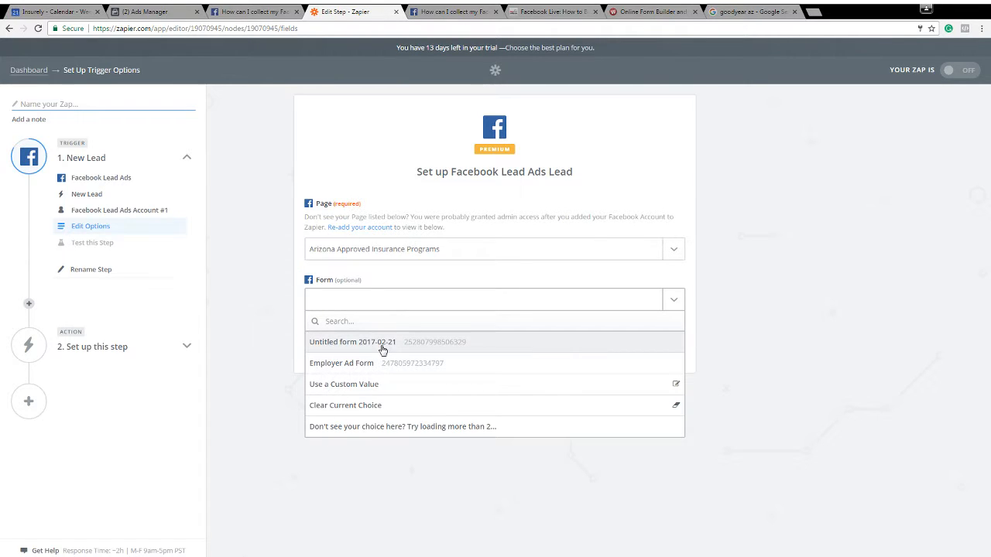
click(376, 341)
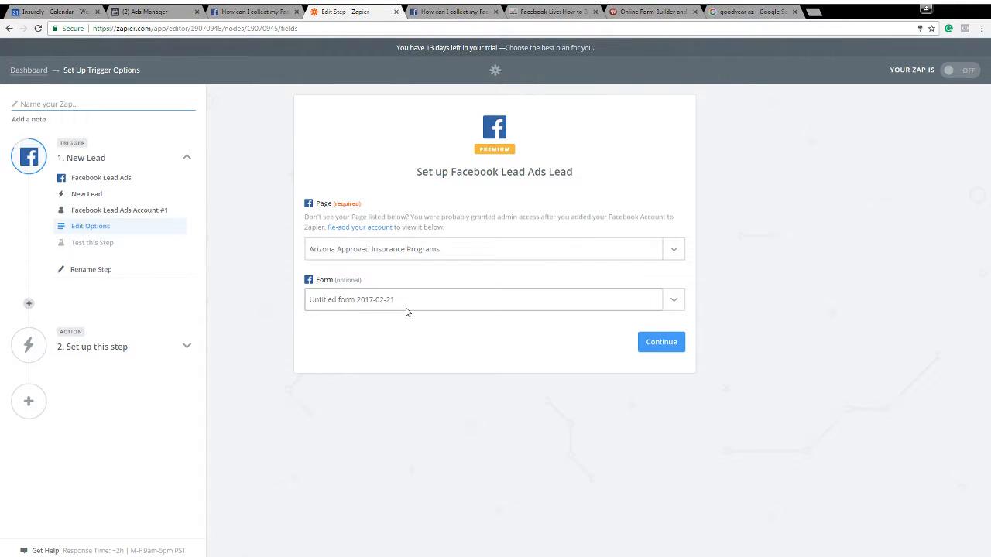
click(642, 347)
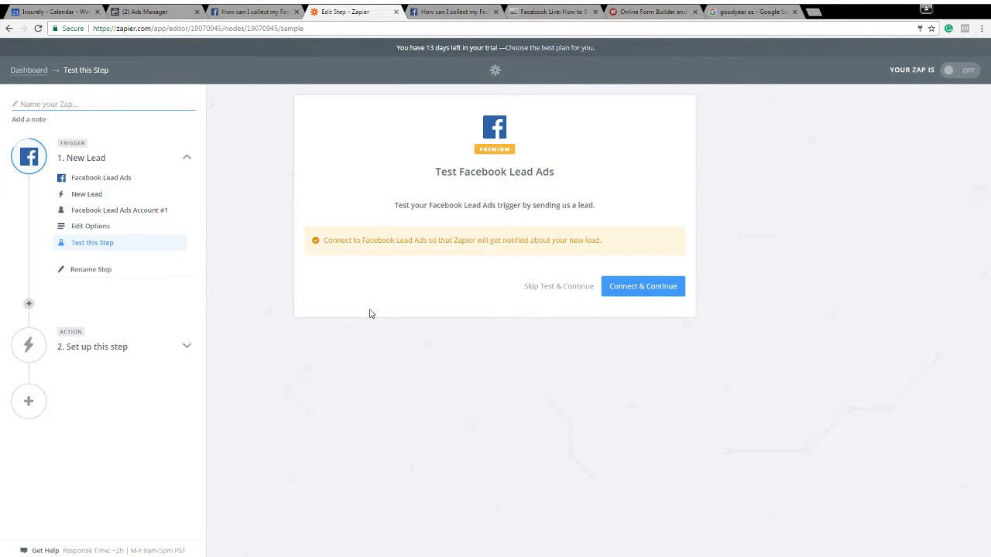
Connect to Facebook Lead Ads, test the New Lead trigger and continue to the action setup
click(625, 288)
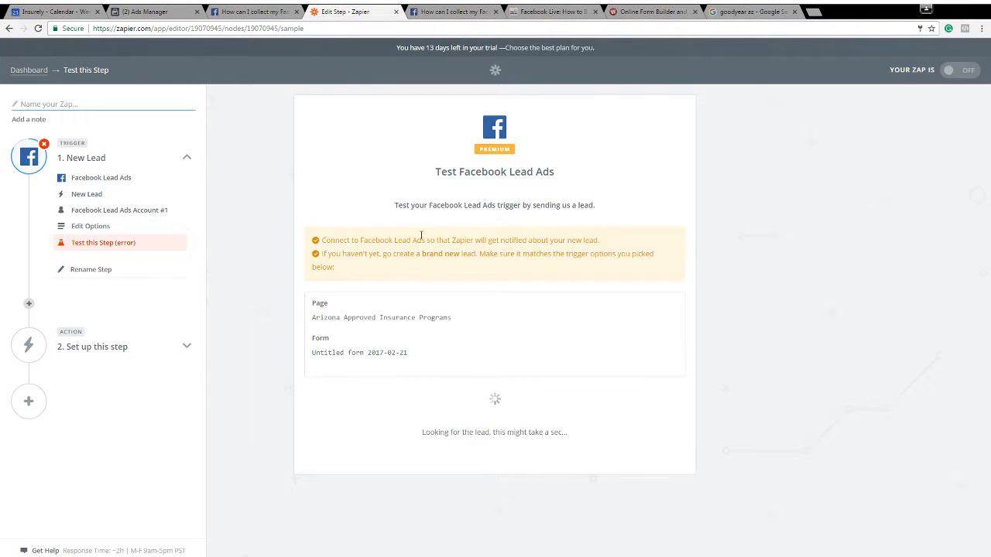
click(116, 246)
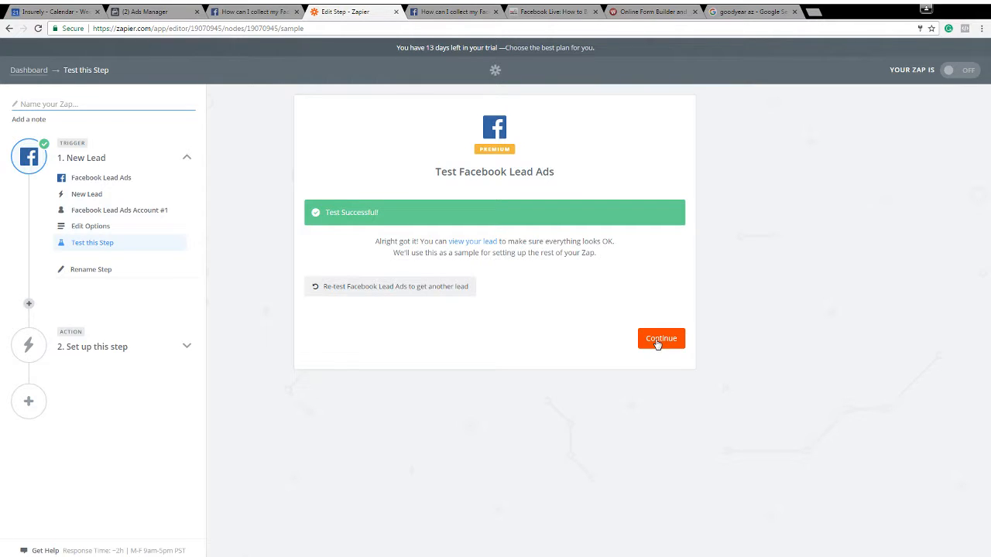
click(657, 341)
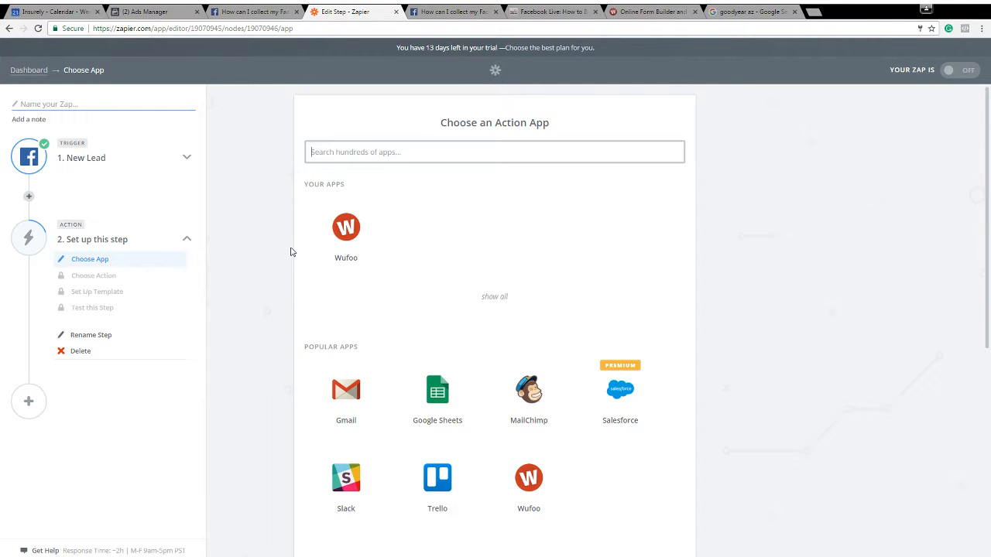
Choose Wufoo as the action app and save Create Entry as its action
click(348, 245)
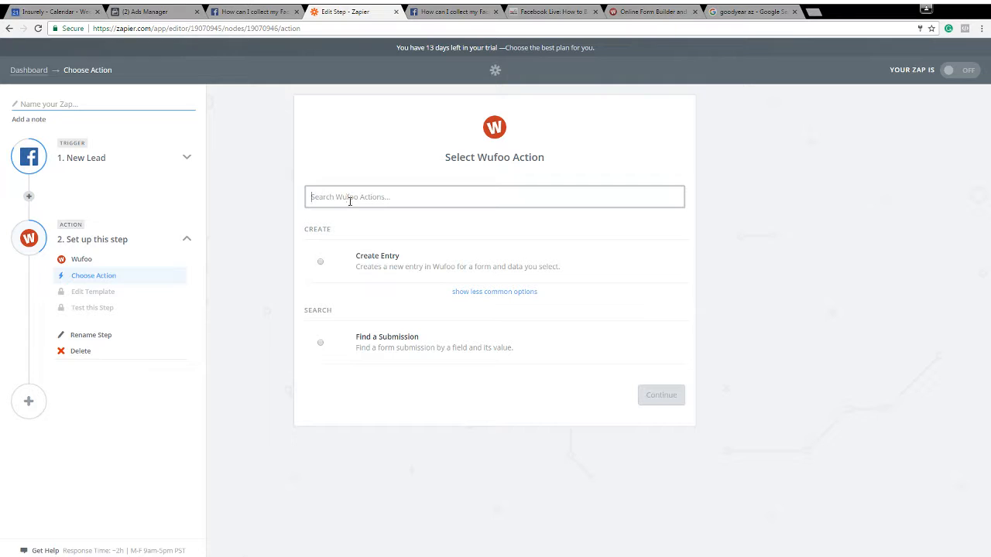
click(324, 263)
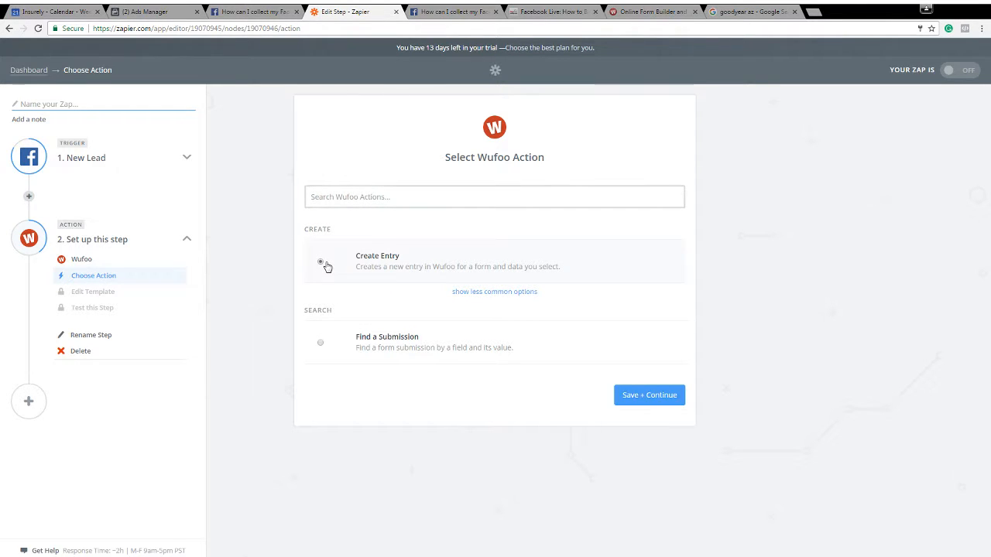
click(640, 396)
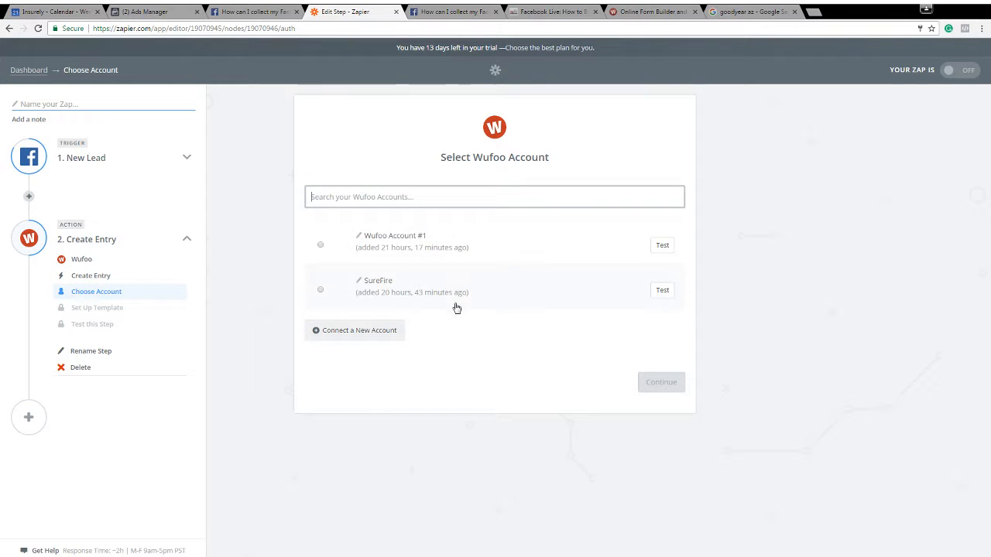
Save SureFire as the Wufoo account and open the form choices for the new entry
click(395, 284)
click(644, 384)
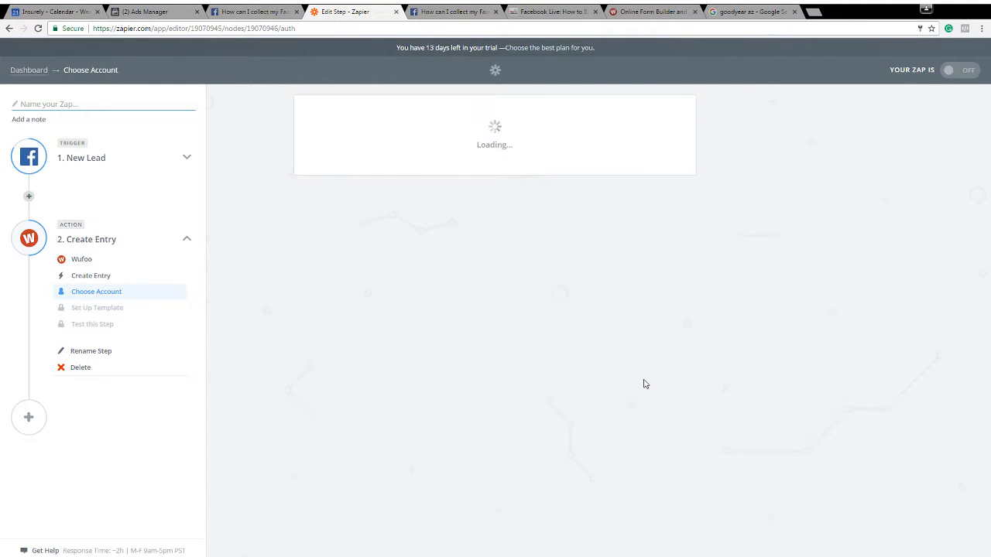
click(411, 233)
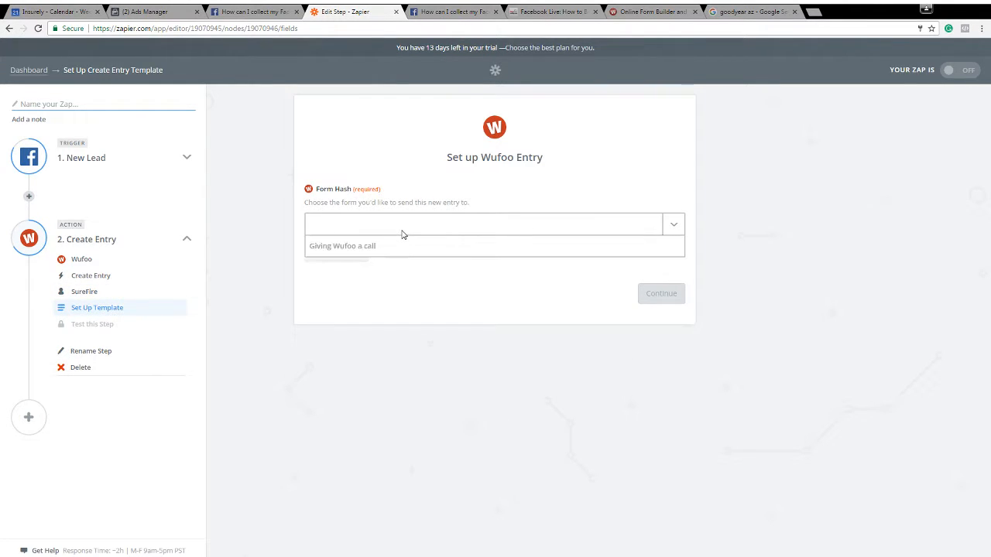
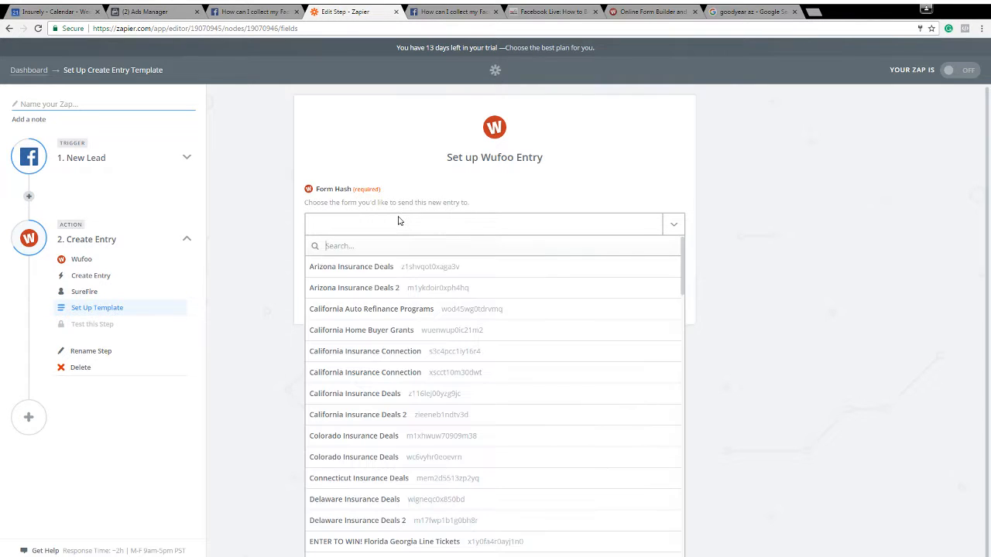
Switch the action to Wufoo Account #1 and set the form for the new entry to Facebook Leads
click(78, 291)
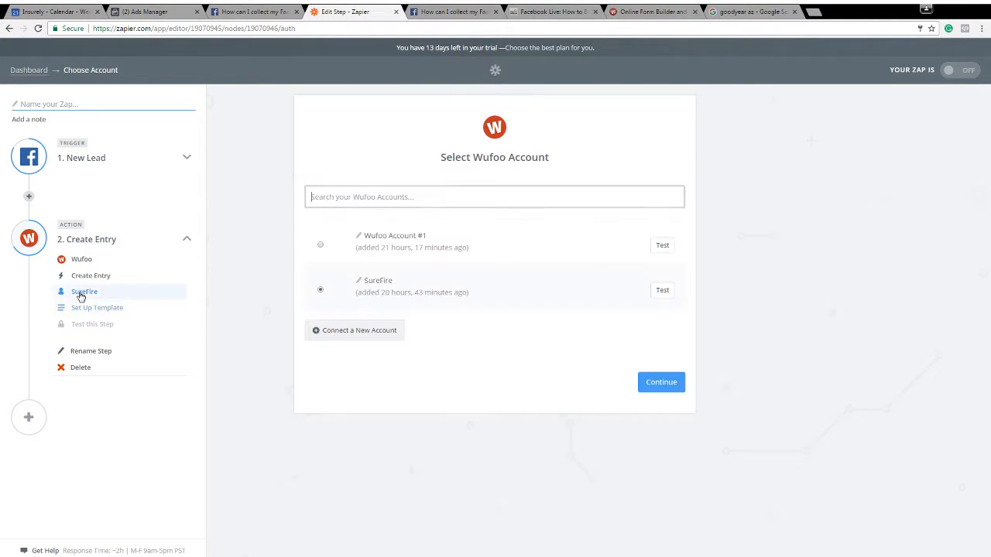
click(649, 383)
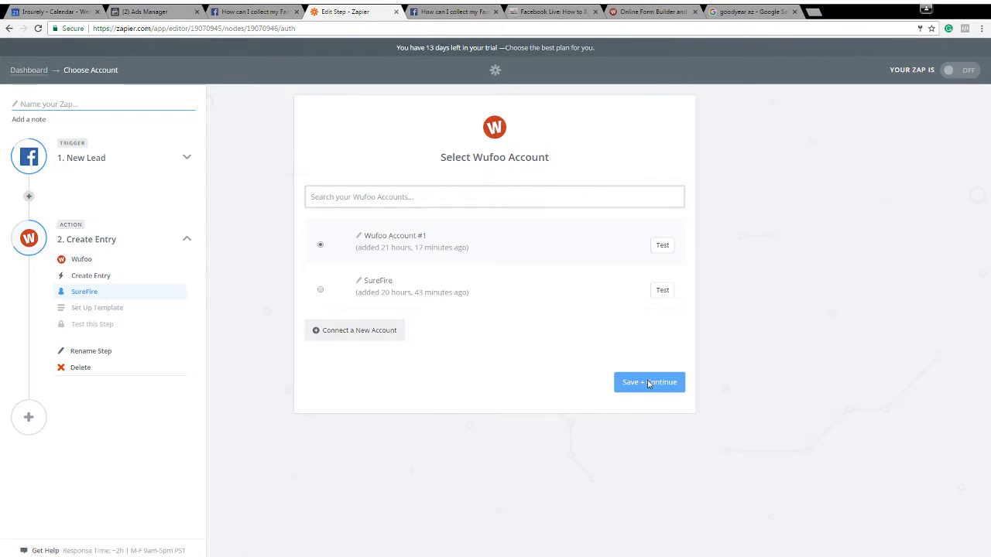
click(353, 224)
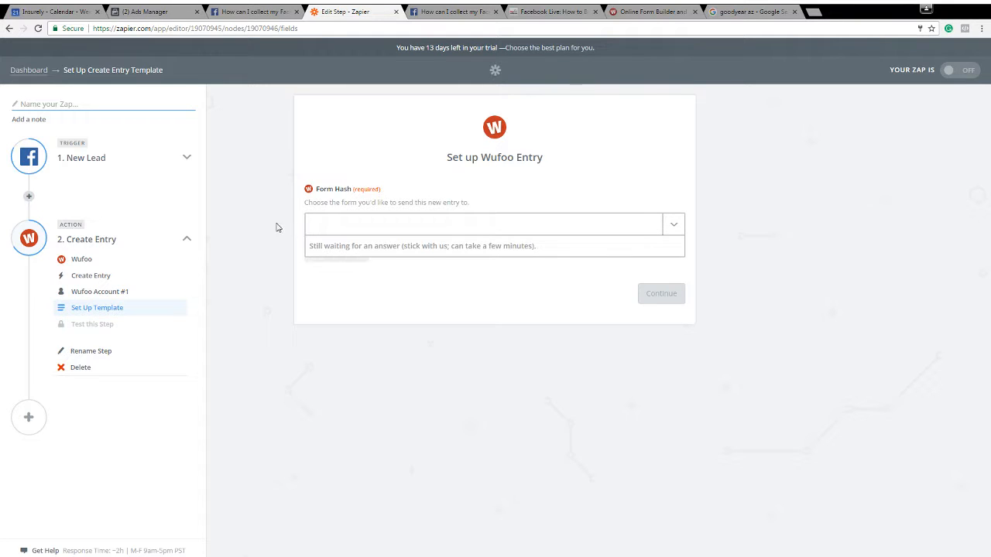
click(425, 233)
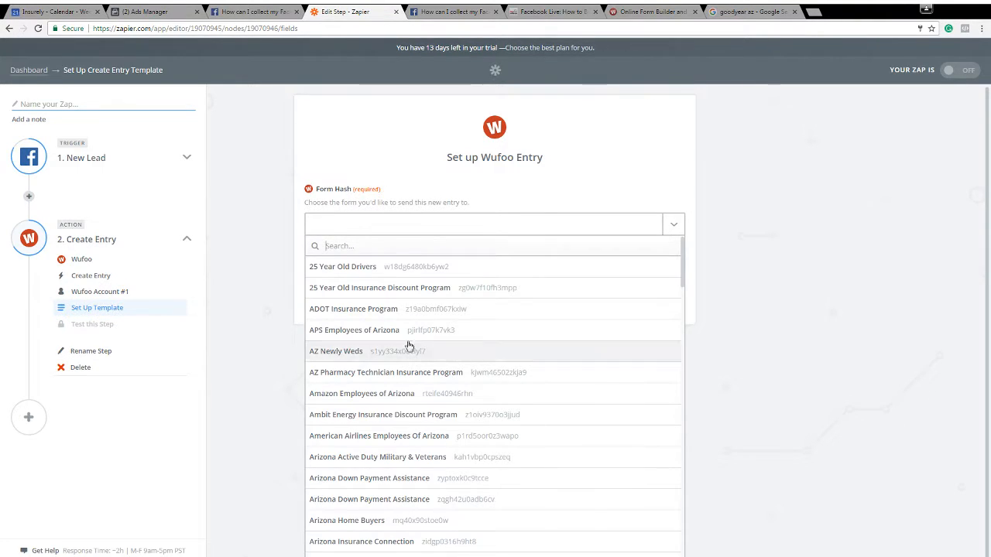
scroll(454, 334, down, 3)
scroll(454, 335, down, 3)
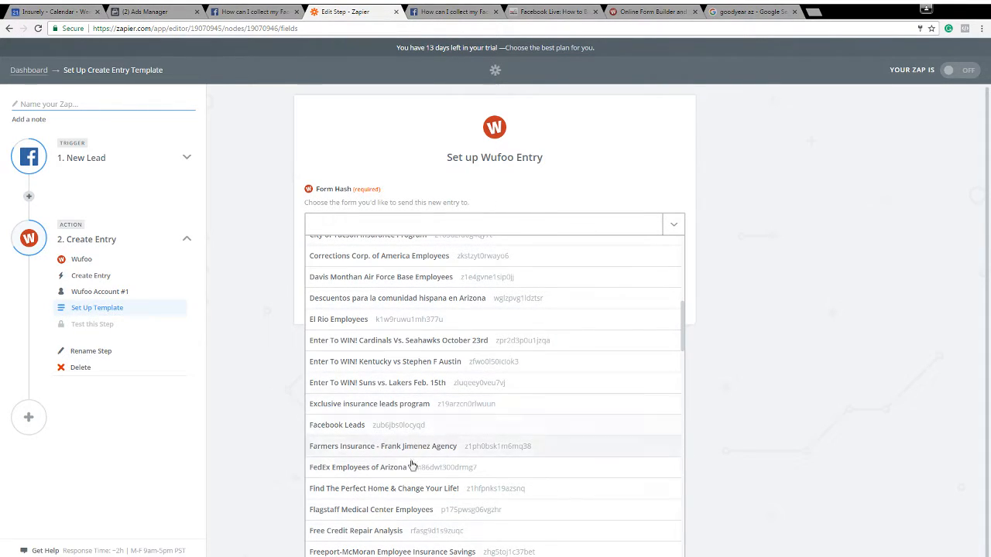
click(347, 427)
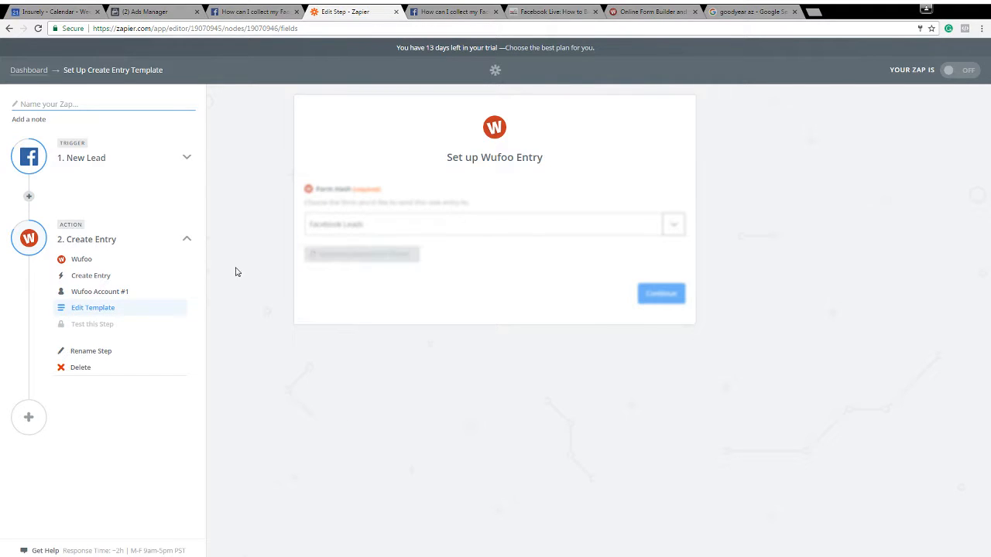
Review the entry fields, open the choices for Email and return to the New Lead step to complete its test
scroll(252, 257, down, 3)
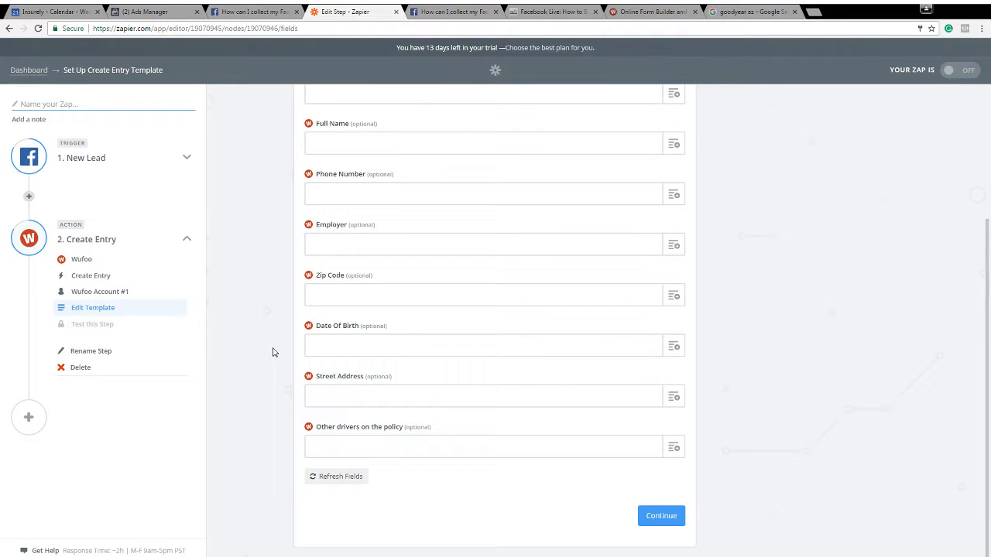
scroll(272, 349, up, 3)
scroll(271, 339, down, 1)
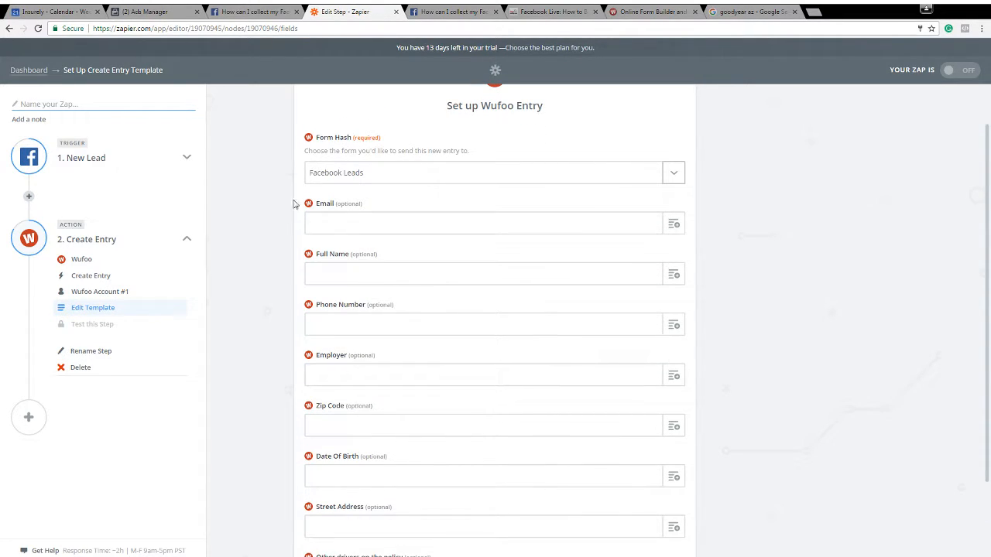
scroll(302, 216, down, 2)
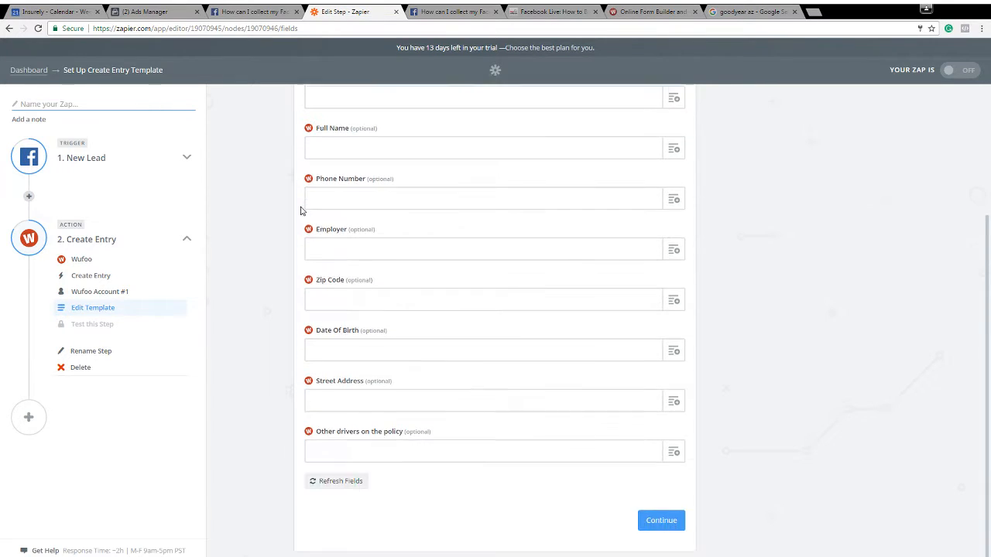
scroll(294, 240, up, 3)
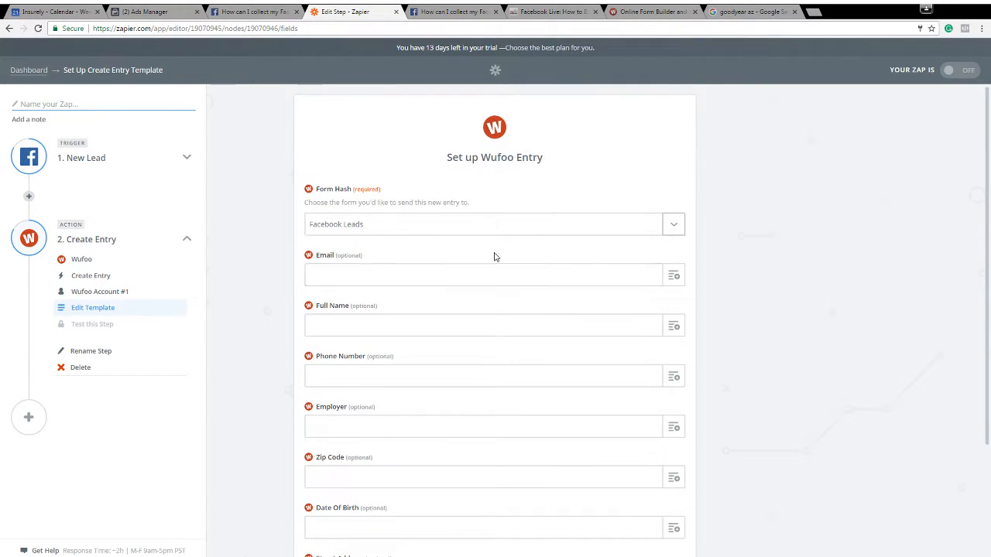
click(610, 279)
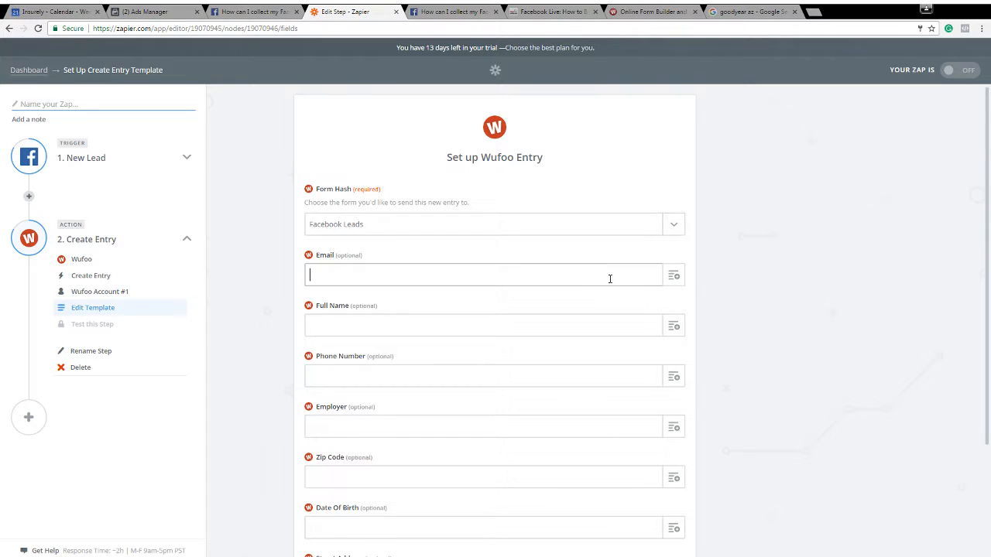
click(677, 274)
click(750, 274)
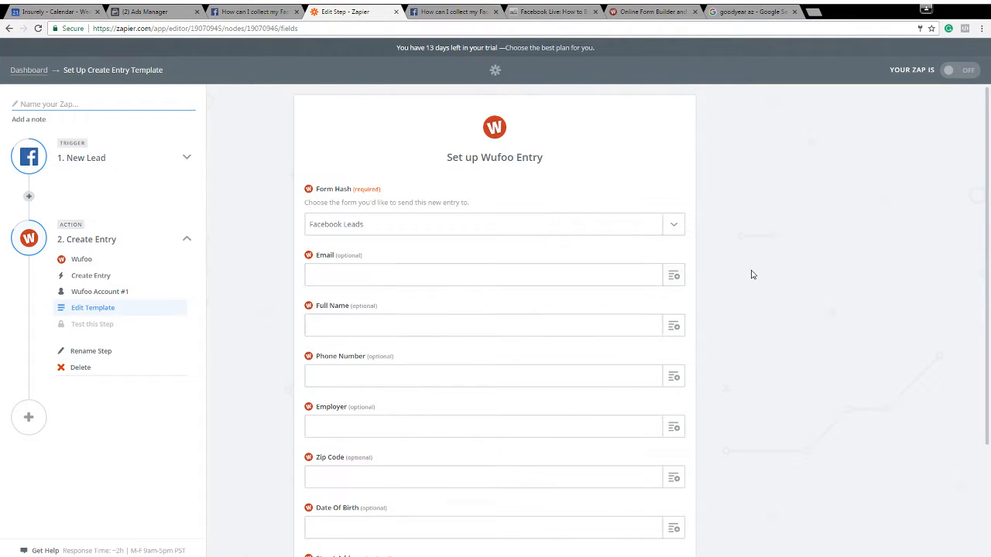
click(673, 282)
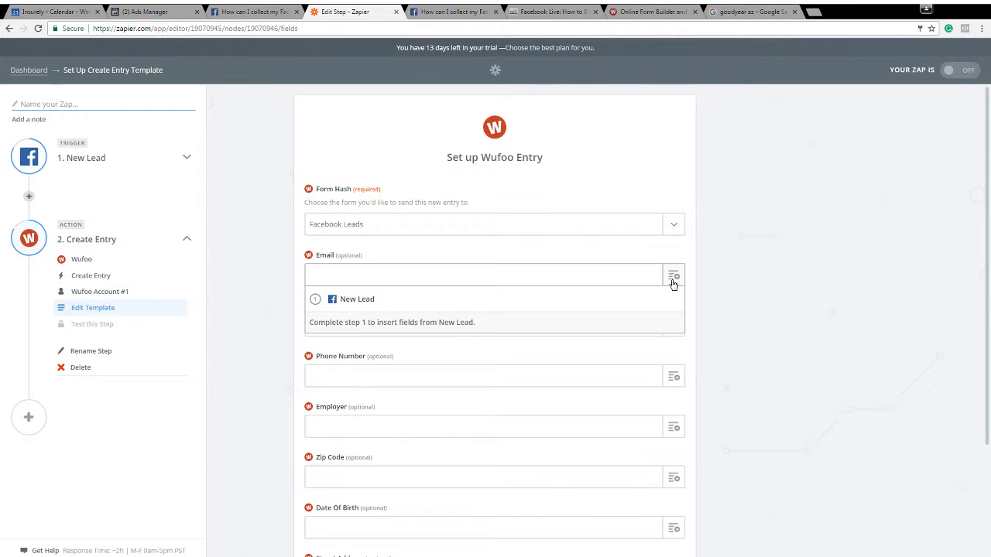
click(509, 323)
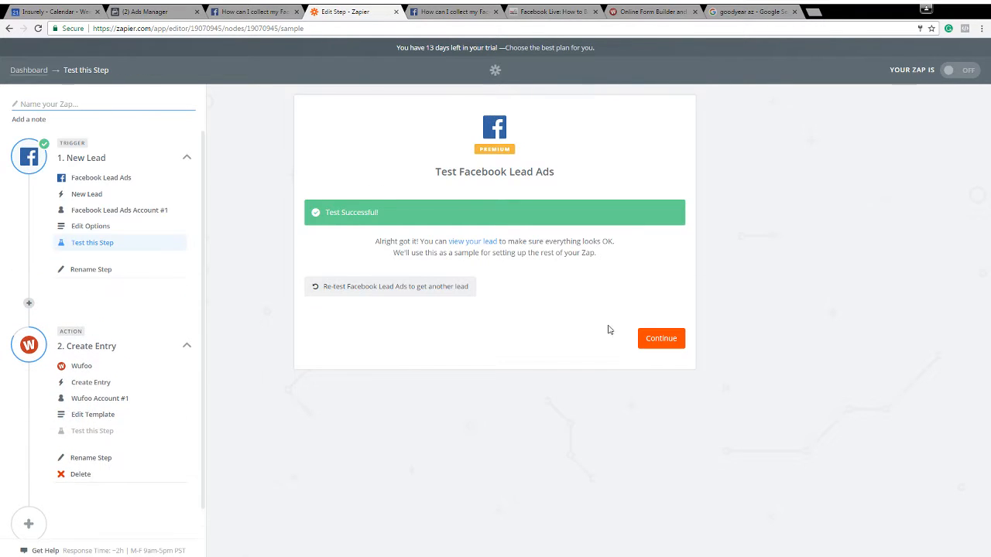
Continue from the trigger test through Wufoo, Create Entry and Wufoo Account #1 back to the entry template
click(655, 338)
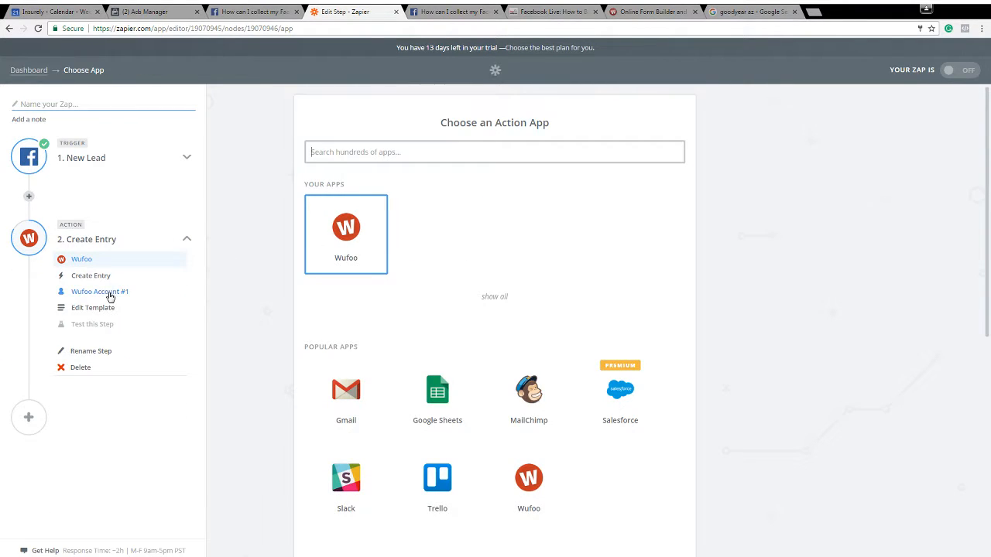
click(341, 244)
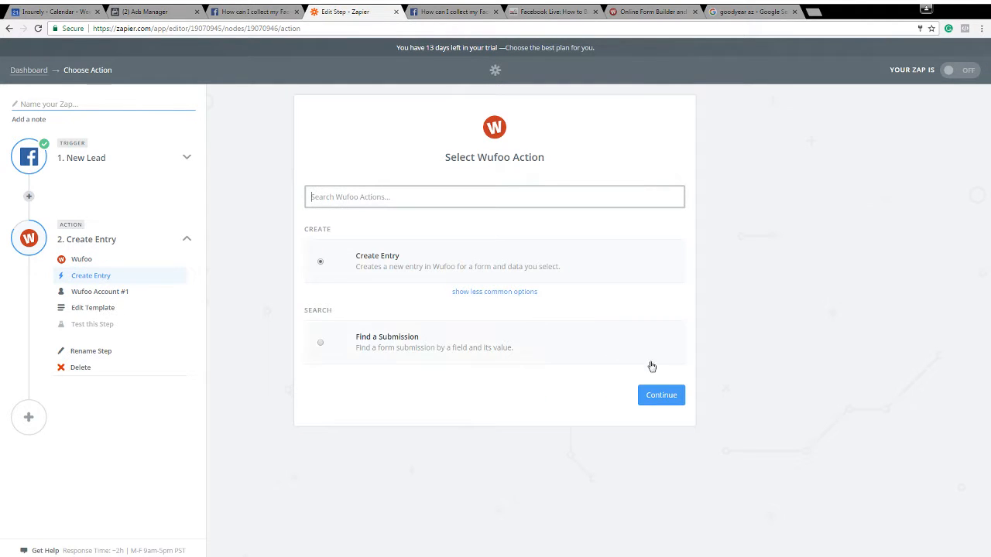
click(670, 397)
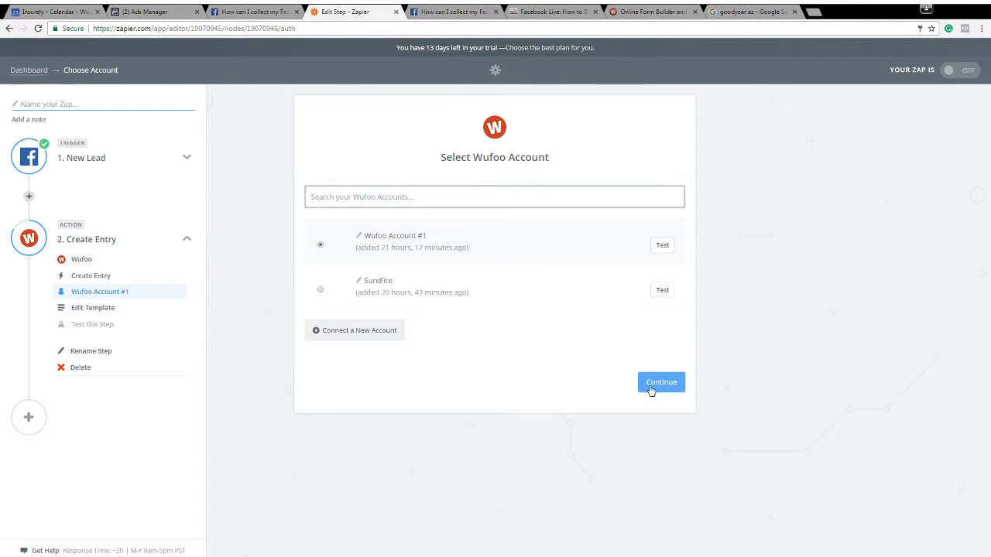
click(651, 383)
Map the entry's Email, Full Name and Phone Number fields to the matching New Lead fields
click(584, 270)
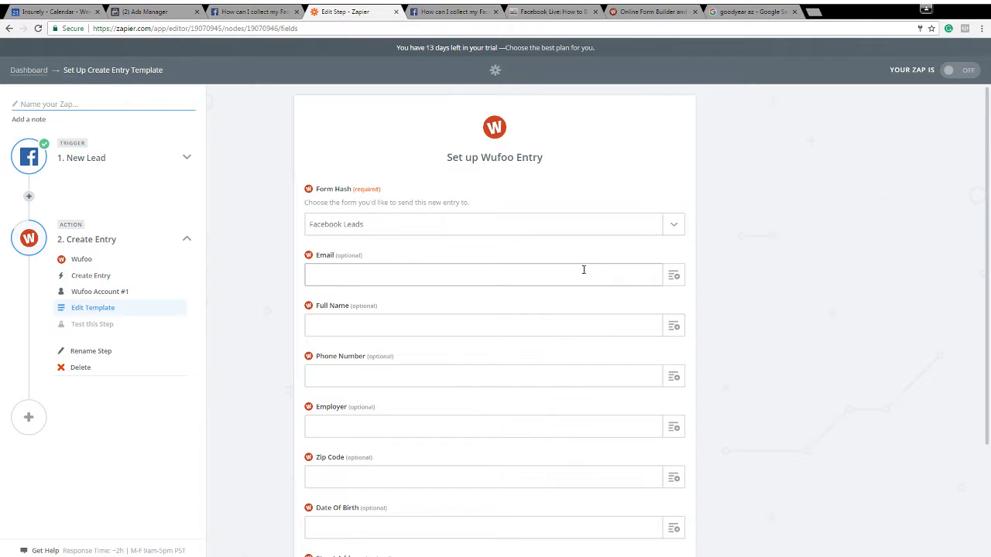
click(674, 276)
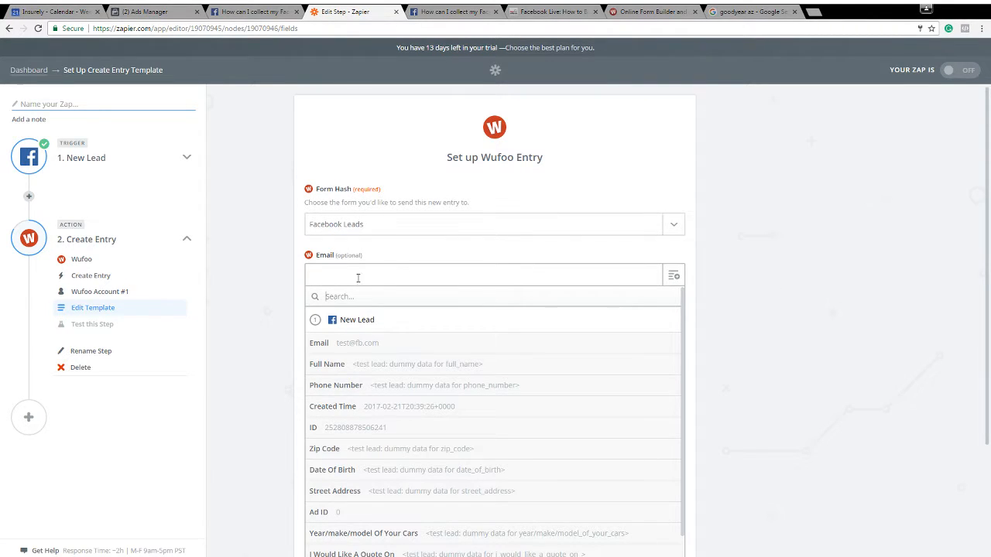
click(367, 345)
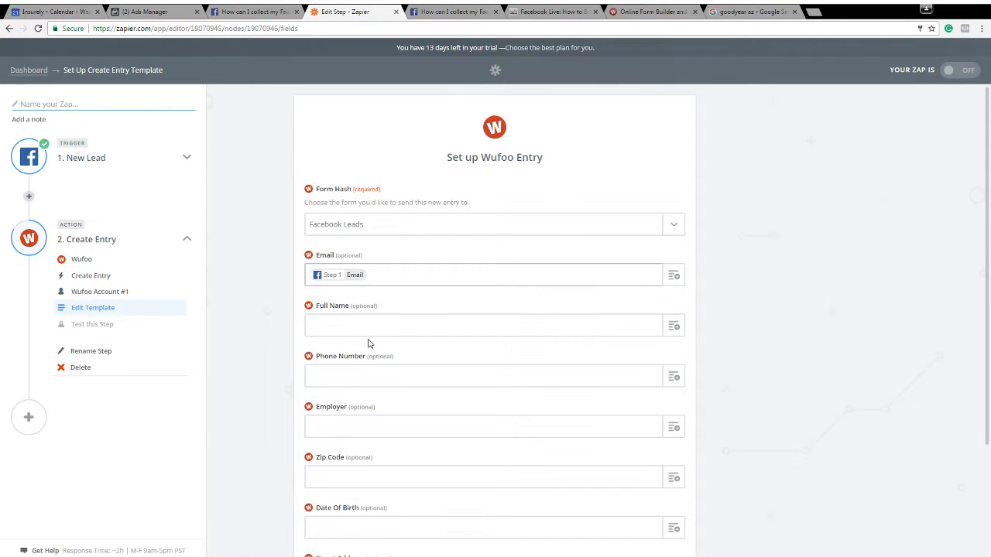
click(675, 326)
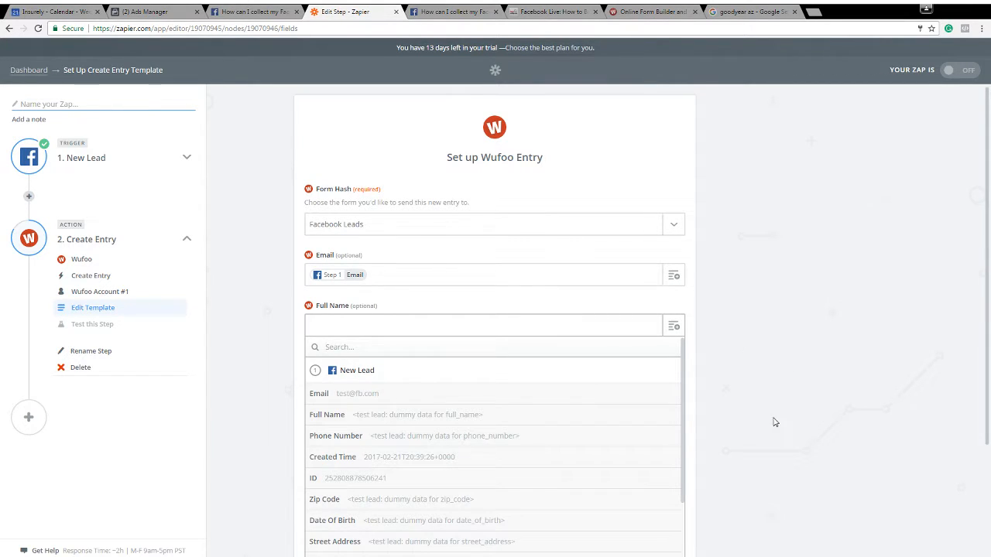
click(576, 414)
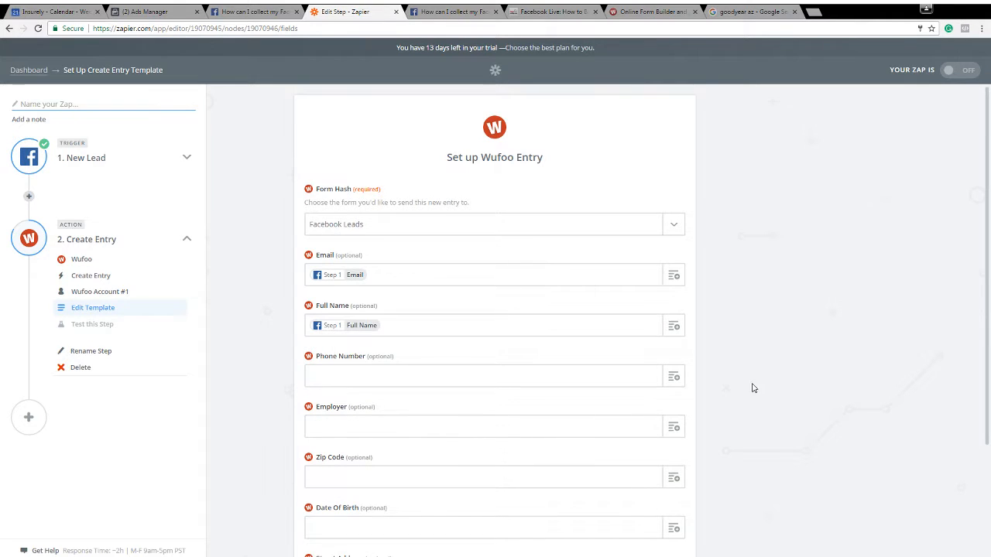
scroll(697, 356, down, 1)
click(675, 326)
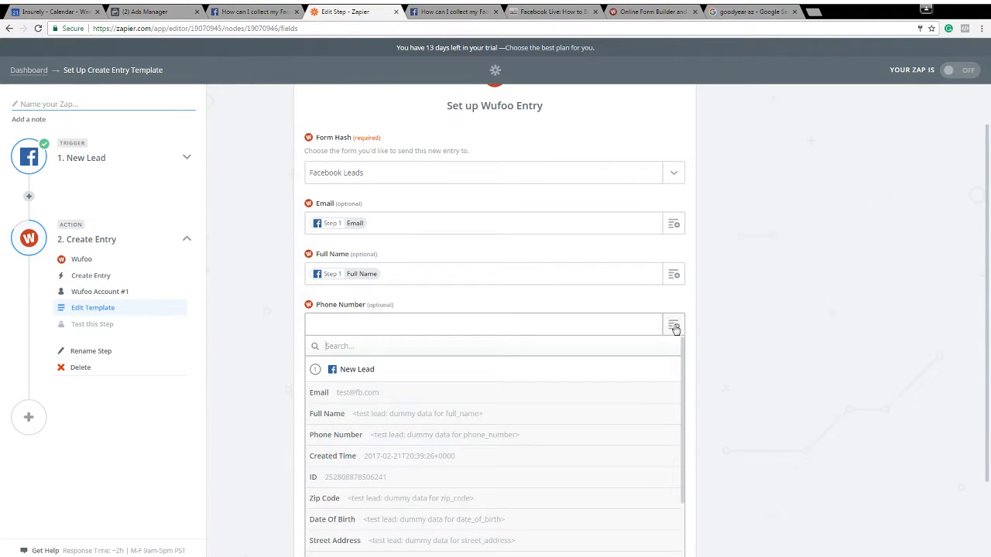
click(507, 435)
Look through the New Lead choices for the Employer field and close them without mapping one
scroll(743, 341, down, 2)
click(675, 279)
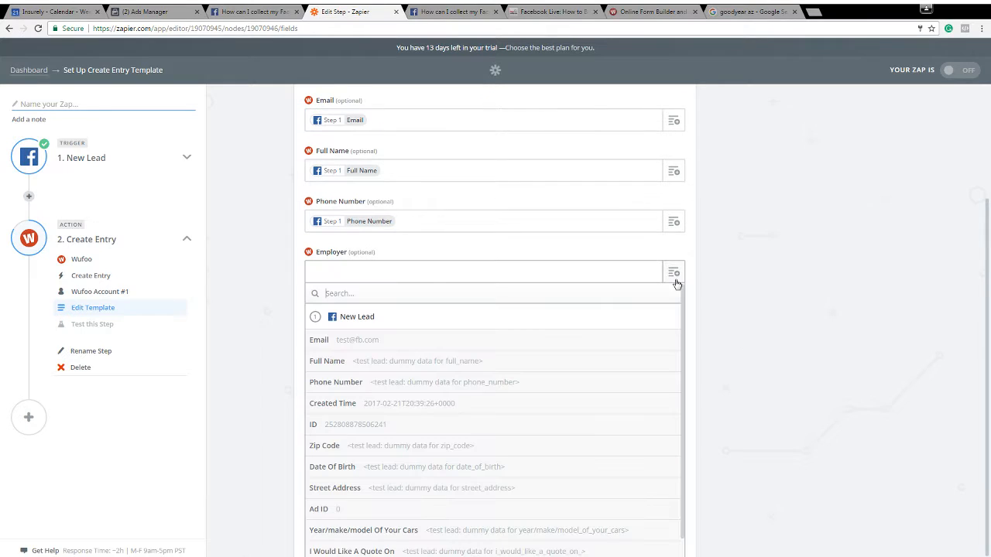
scroll(428, 465, down, 1)
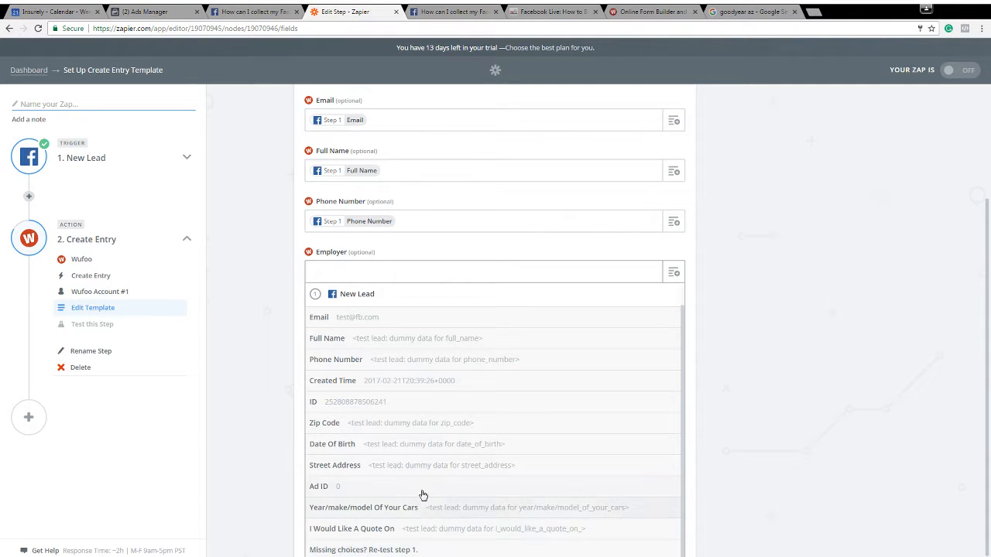
scroll(422, 463, up, 1)
click(696, 323)
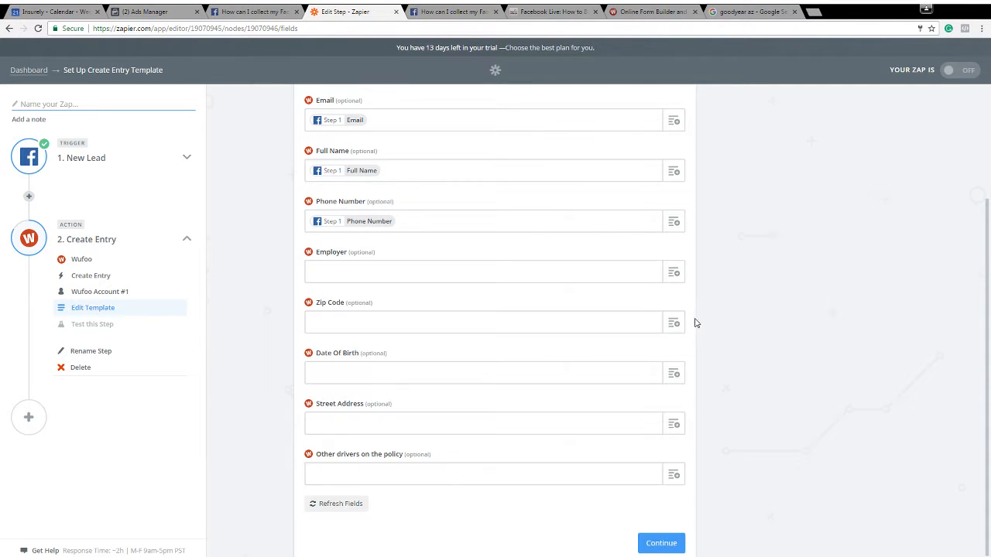
Map the entry's Zip Code and Date Of Birth fields to the matching New Lead fields
click(674, 325)
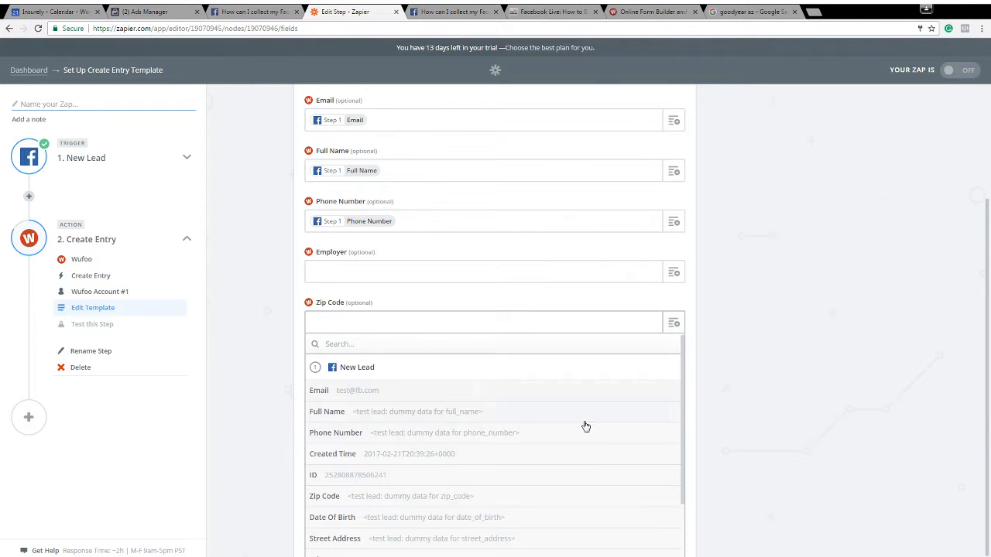
click(392, 502)
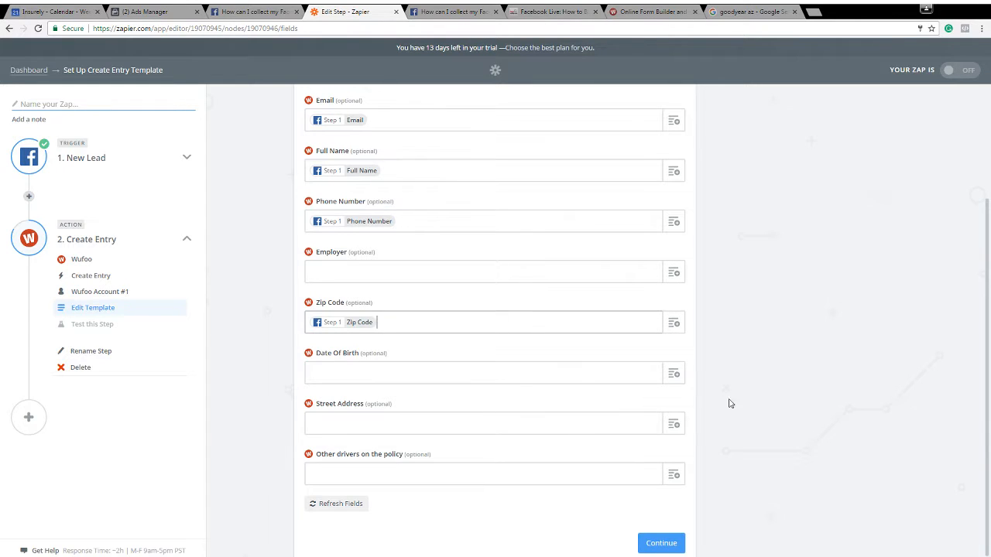
click(673, 374)
scroll(438, 526, down, 3)
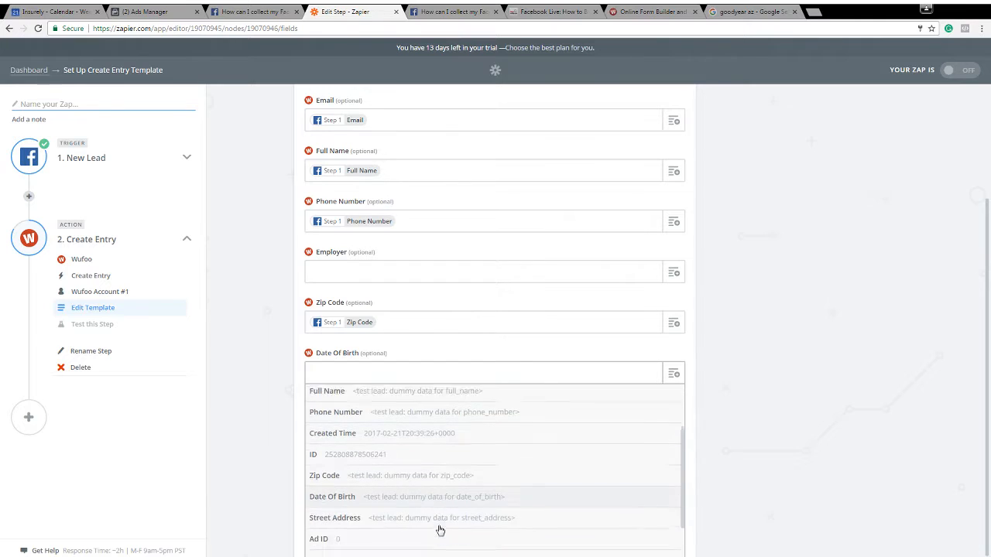
click(424, 466)
Map the entry's Street Address field to the Street Address of the New Lead
click(674, 424)
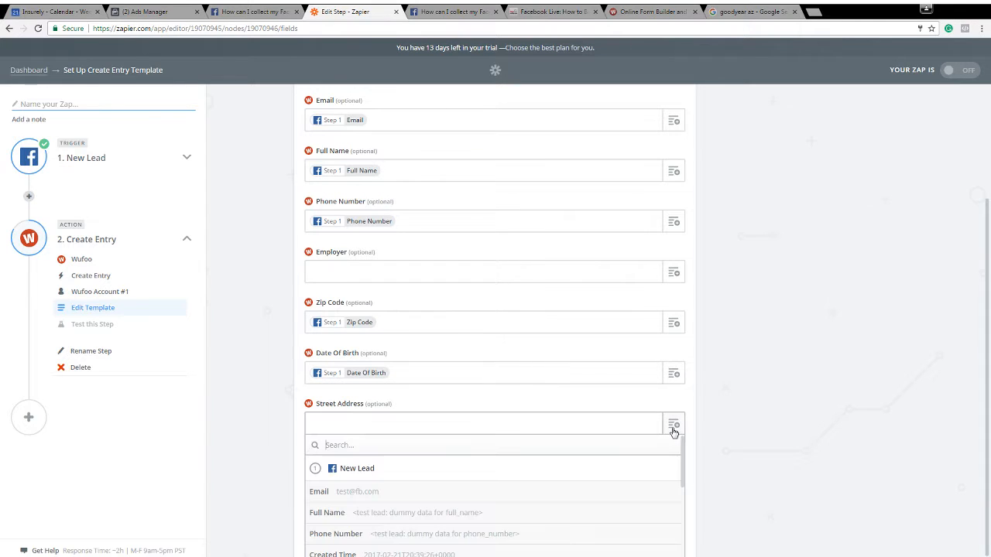
scroll(474, 506, down, 1)
scroll(472, 502, down, 3)
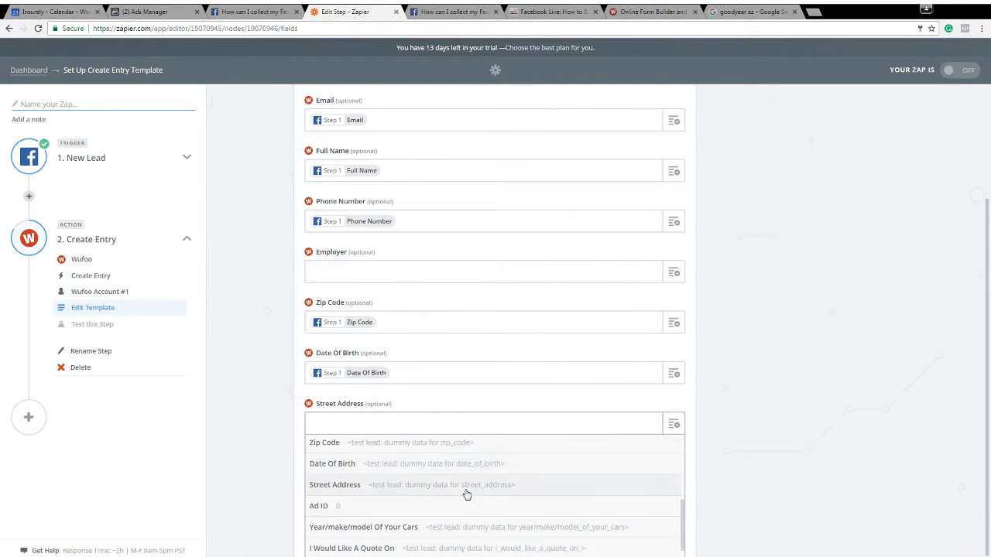
click(467, 484)
Map the "Other drivers on the policy" field to the New Lead's "Year/make/model Of Your Cars"
click(675, 447)
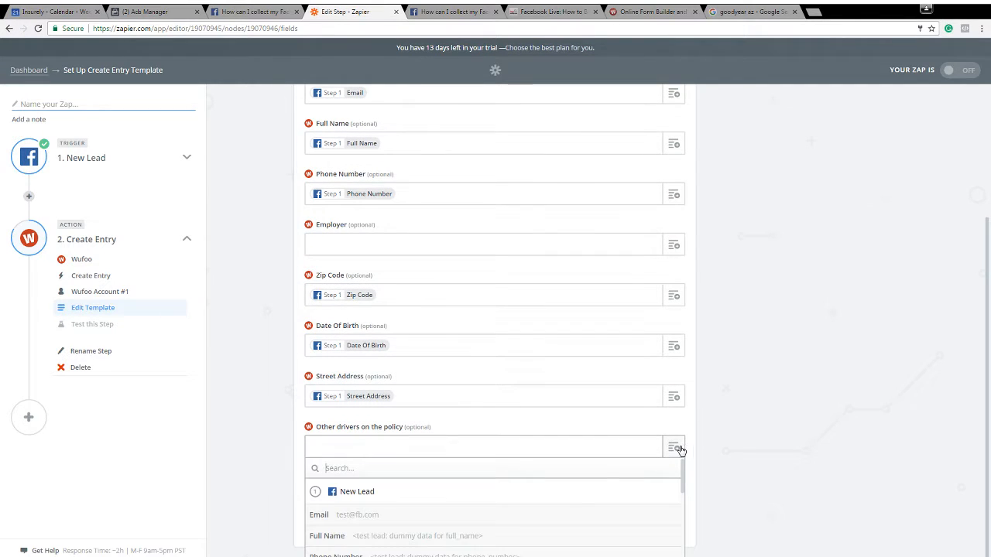
scroll(570, 500, down, 5)
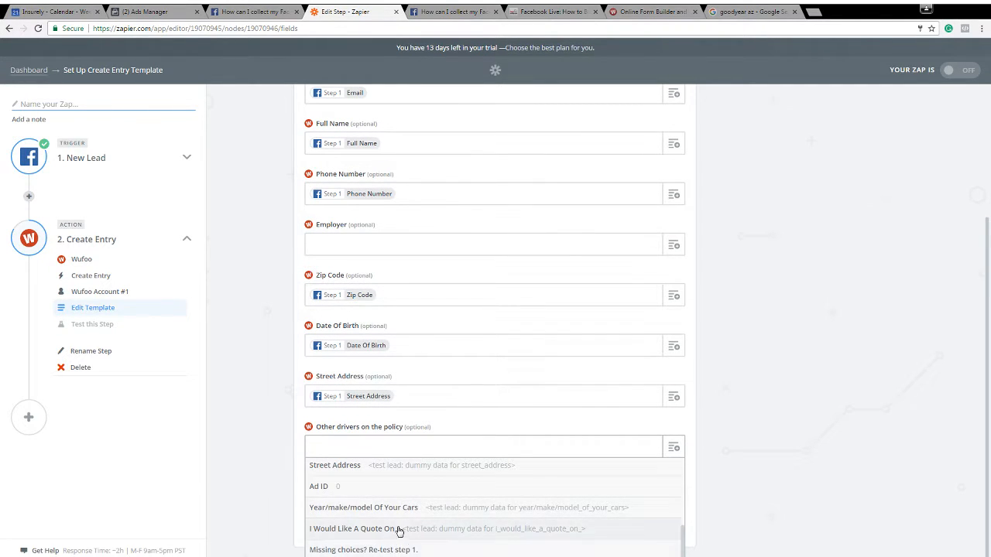
click(420, 510)
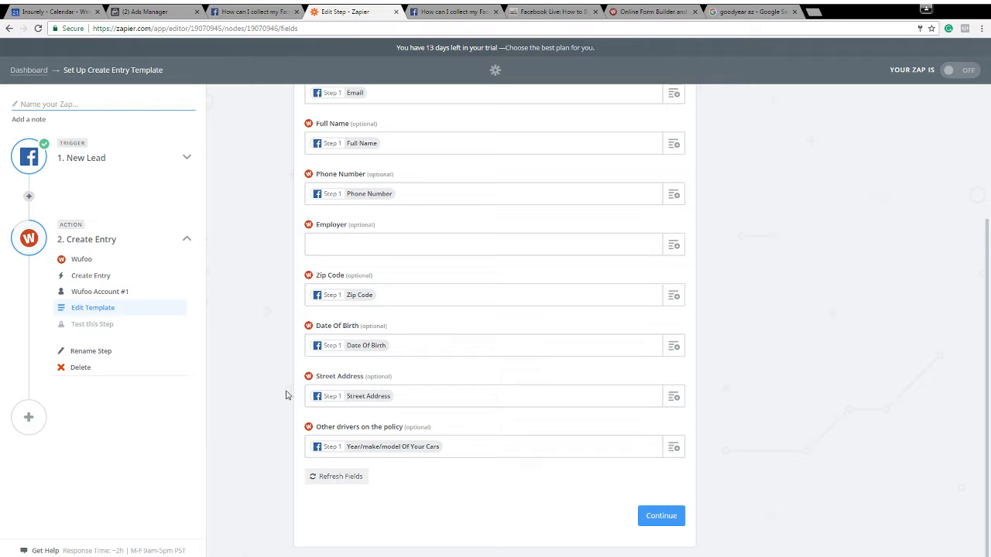
scroll(272, 274, up, 3)
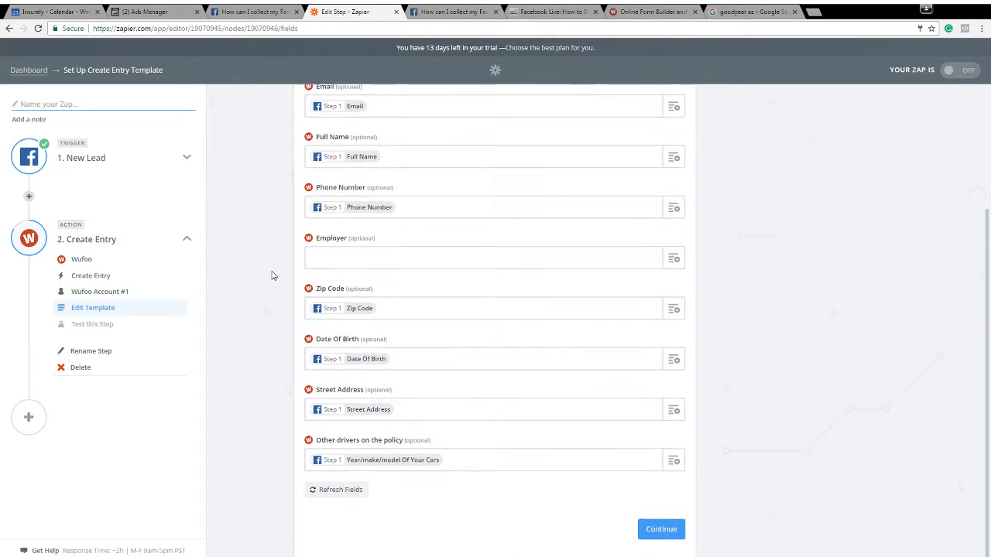
Review and save the Create Entry field mapping, and test the Wufoo step by creating the sample entry
scroll(282, 318, down, 3)
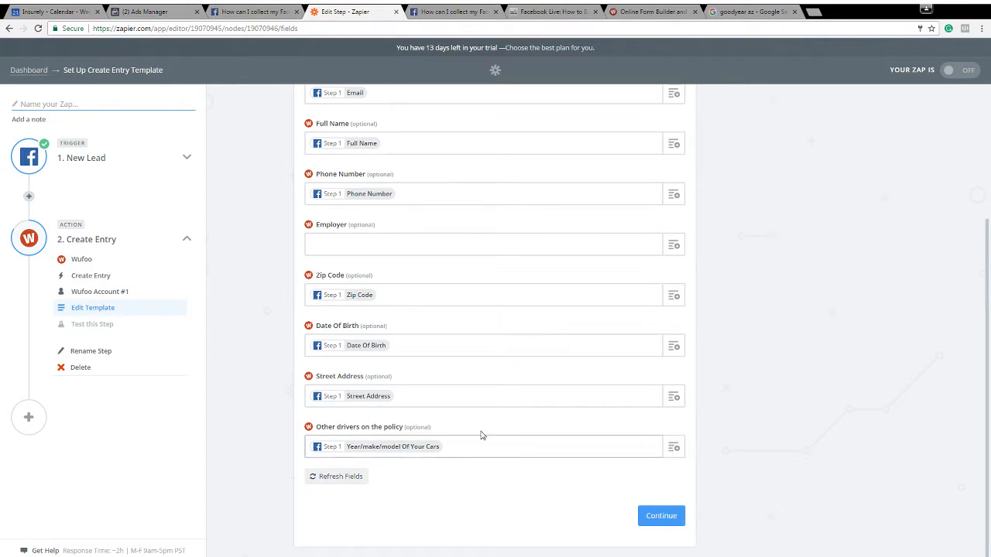
scroll(417, 347, up, 1)
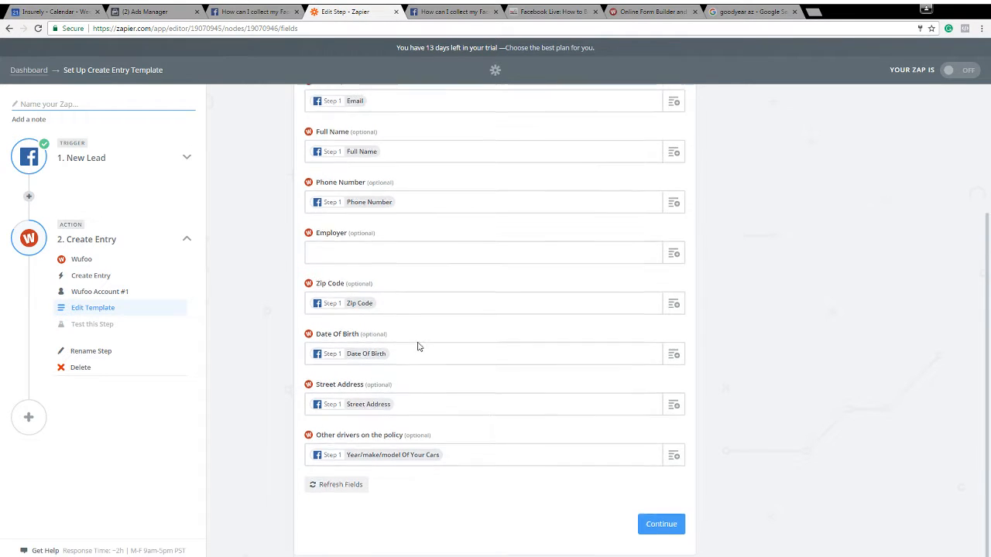
click(664, 523)
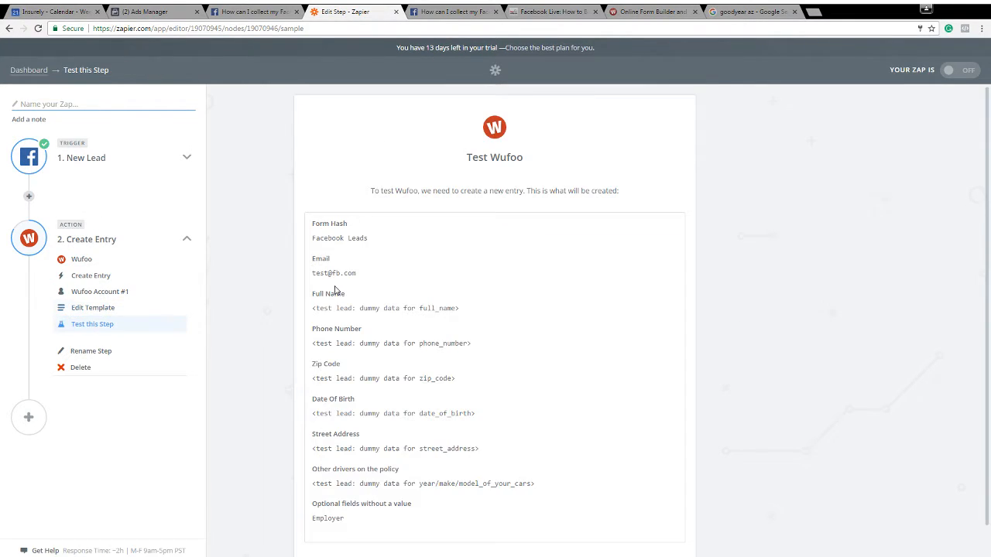
scroll(287, 246, down, 1)
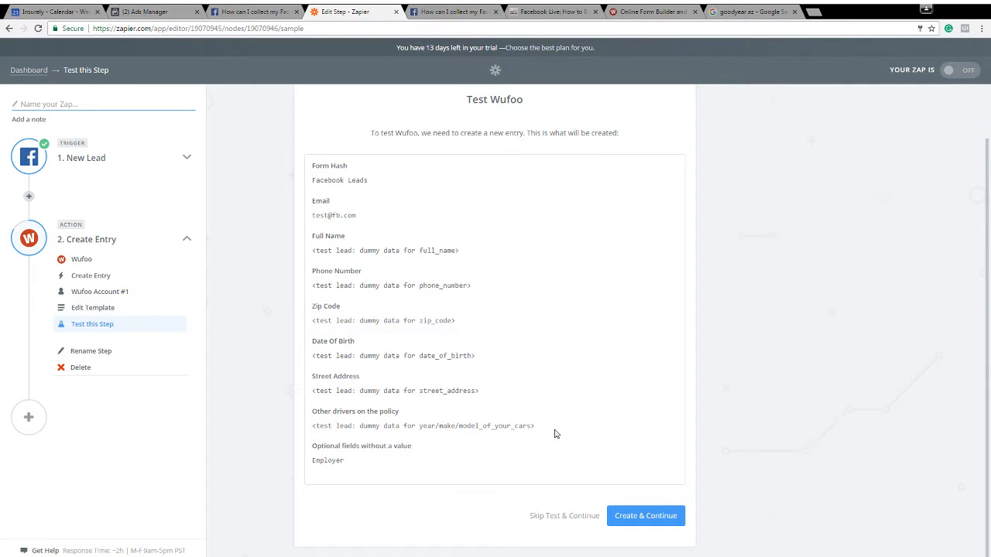
click(672, 517)
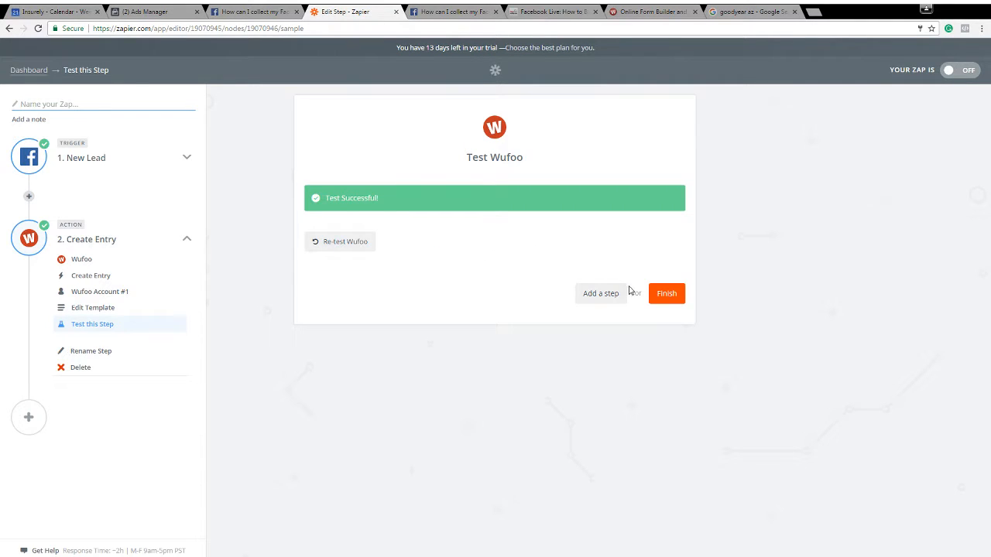
Look over the Texas Insurance Connection form in Wufoo, and load gmail.com in place of the Goodyear image search
click(626, 11)
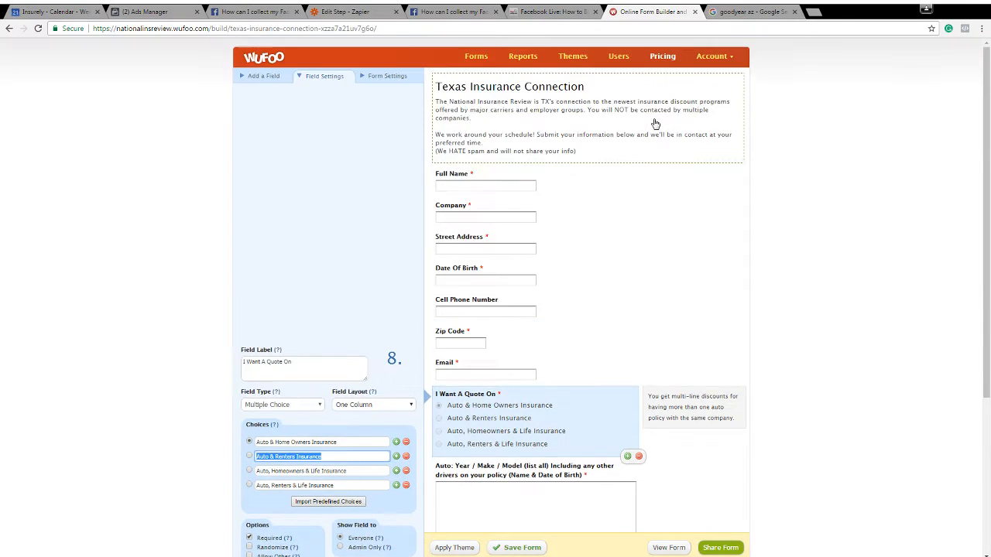
scroll(286, 127, down, 3)
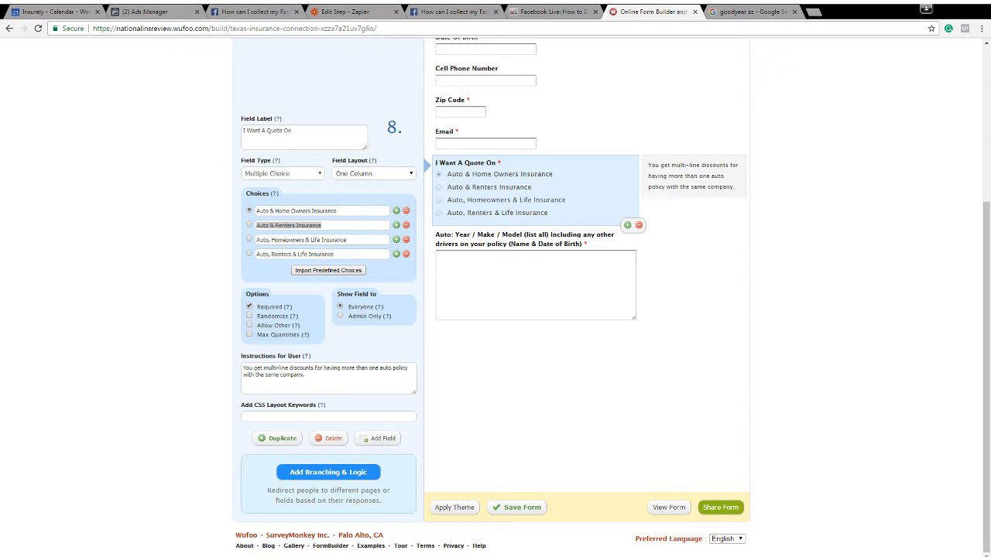
click(763, 11)
click(778, 28)
text(gmail.com)
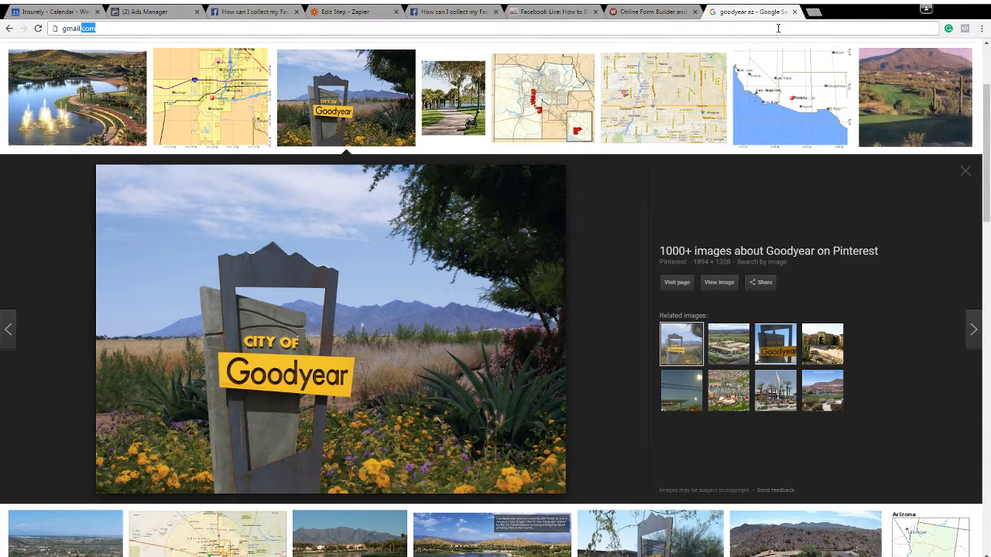
key(Return)
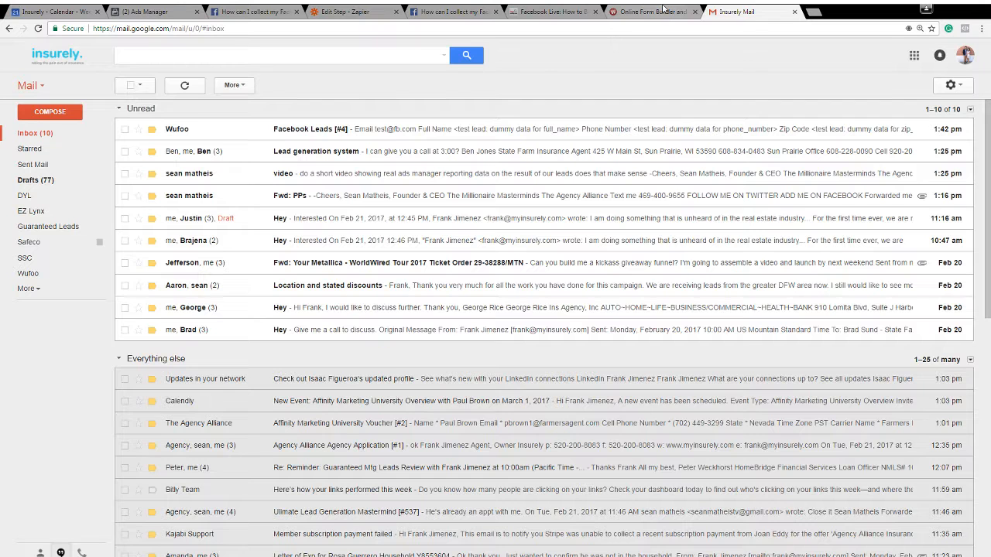
Open the Wufoo email "Facebook Leads [#4]" and review its lead fields from Email through Other drivers on the policy
click(289, 129)
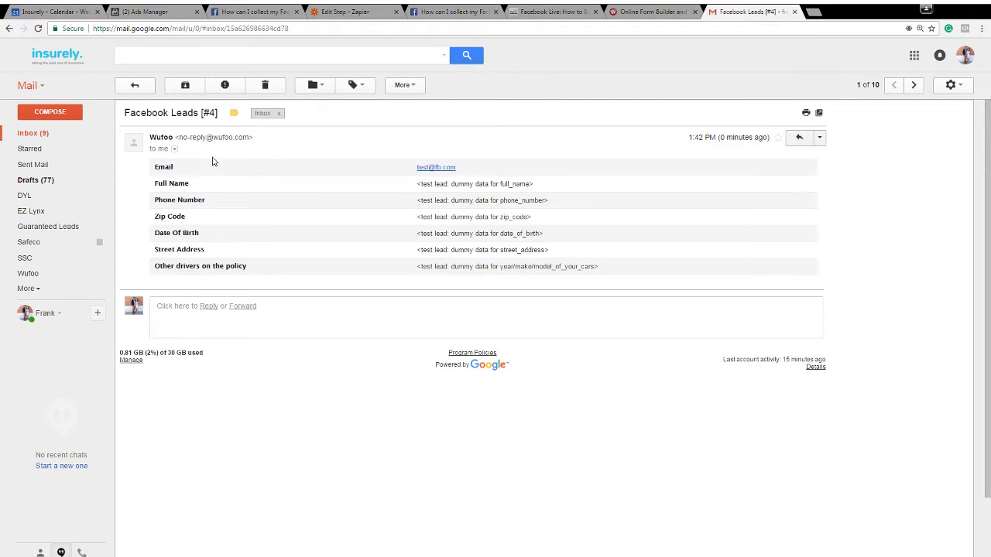
drag(159, 168, 619, 270)
click(617, 270)
Switch to Ads Manager and check the Zapier connection status of the Facebook App in the Leads Setup
click(133, 11)
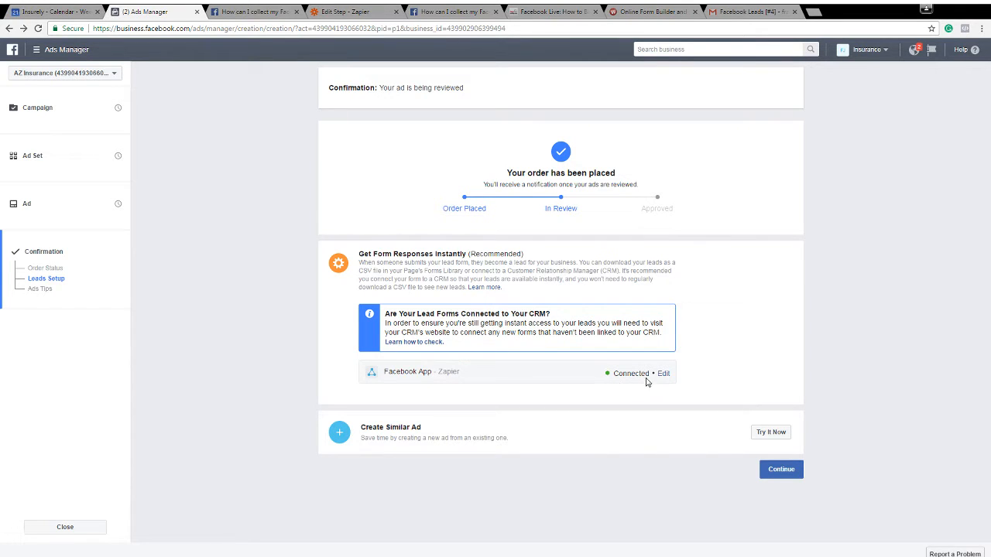
drag(401, 372, 663, 376)
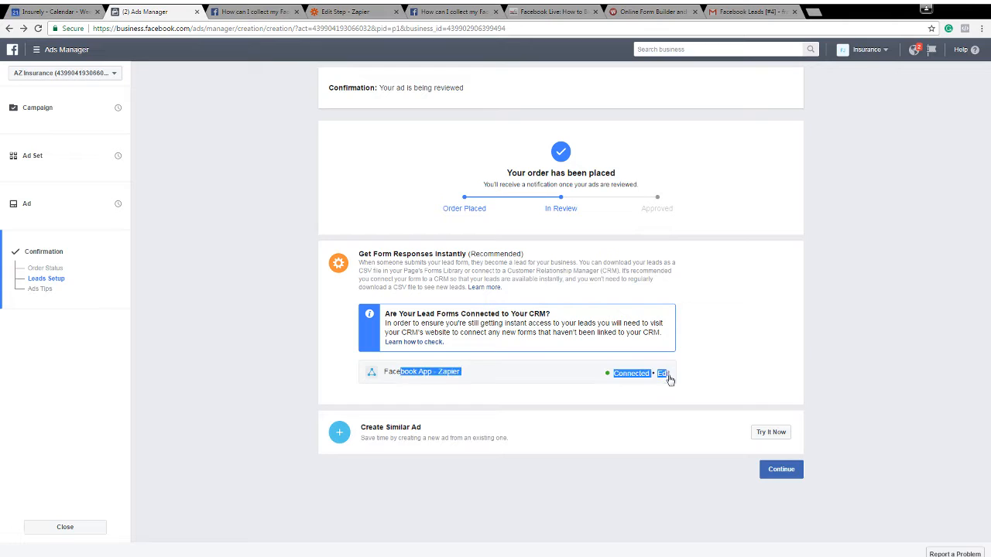
click(712, 378)
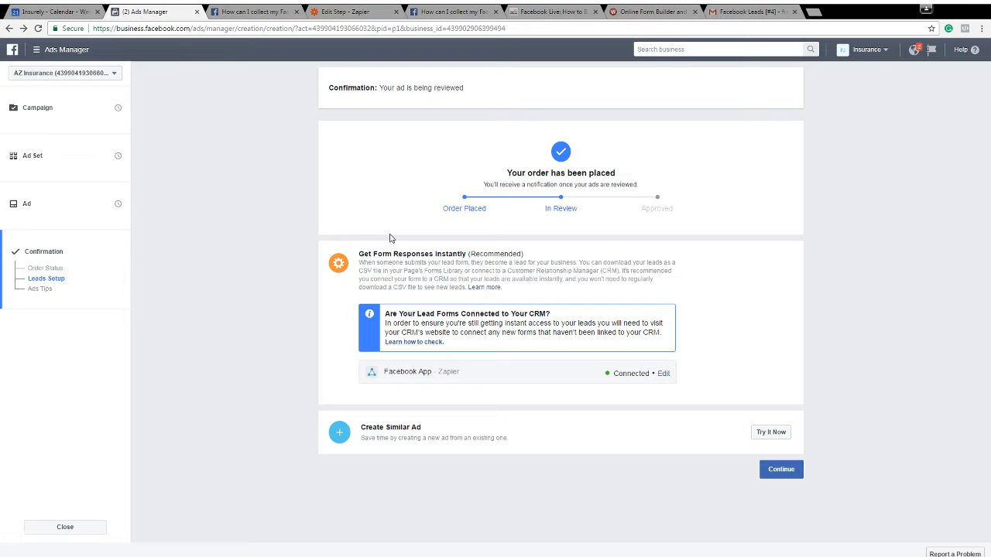
Switch to the Wufoo form builder and review the fields of the Texas Insurance Connection form
click(661, 11)
scroll(748, 420, up, 3)
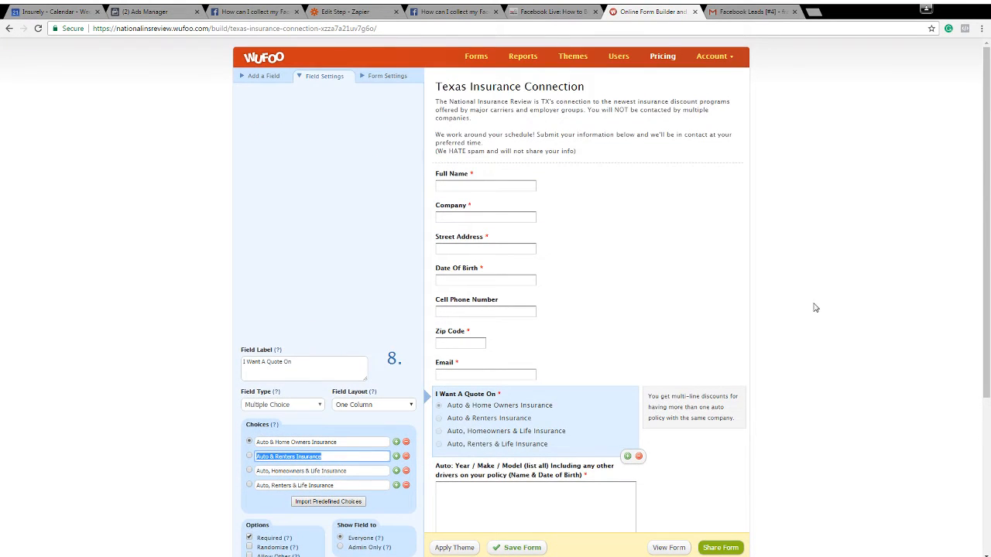
scroll(508, 336, down, 1)
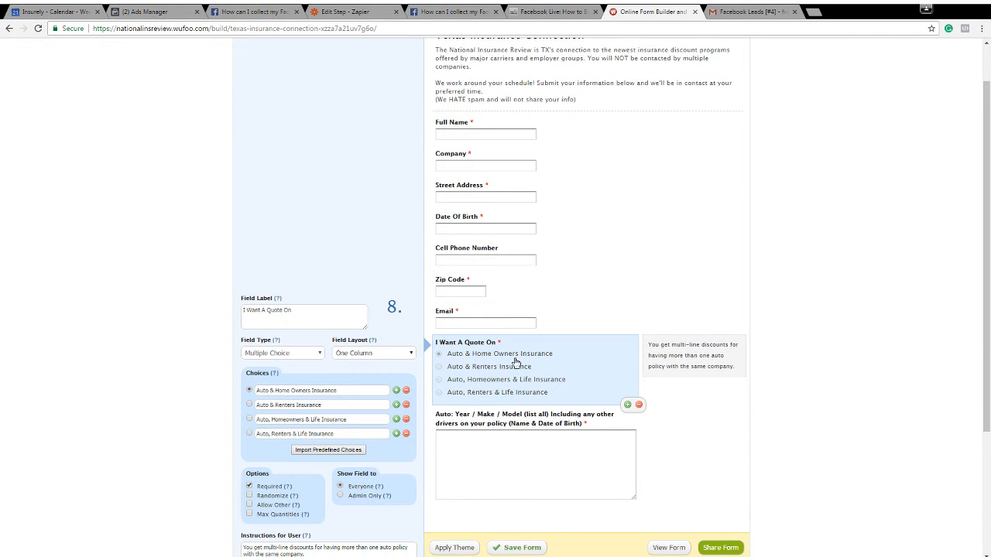
scroll(531, 398, up, 1)
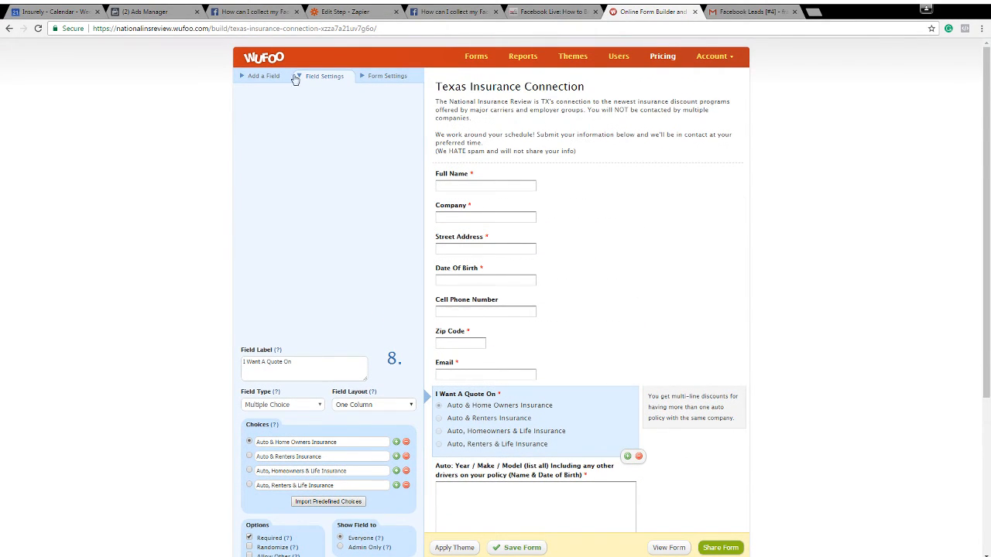
Return to Ads Manager and read the "Get Form Responses Instantly" recommendation about connecting the form to a CRM
click(143, 12)
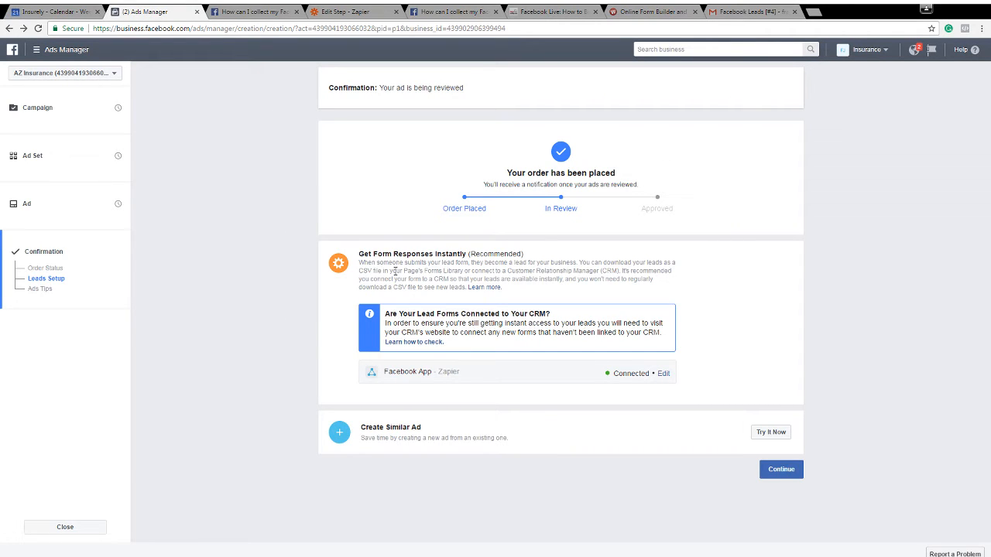
drag(366, 254, 454, 280)
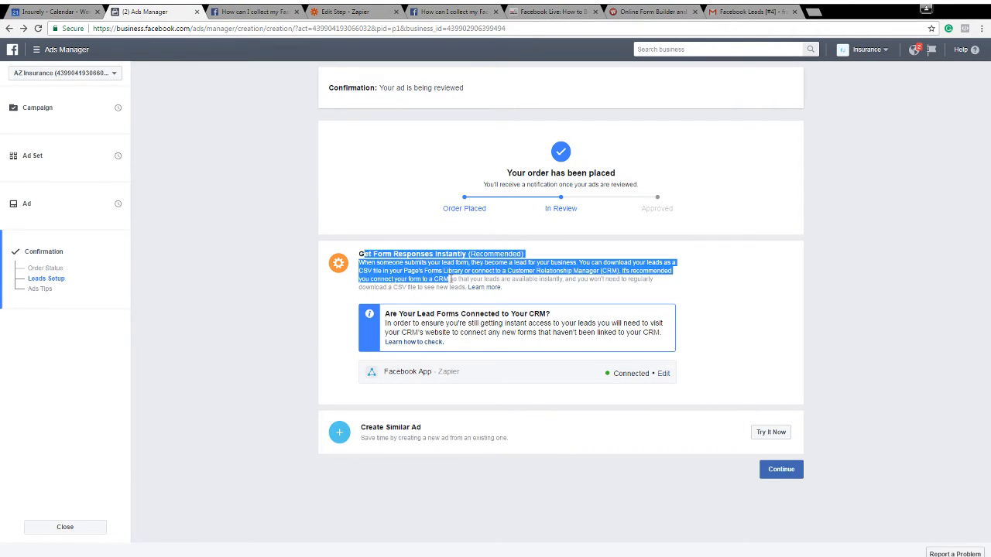
click(818, 497)
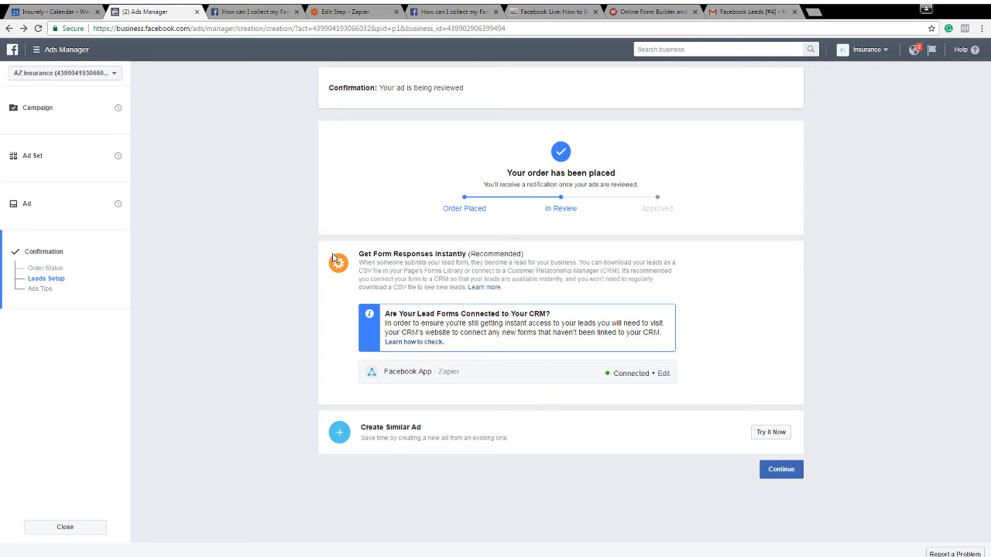
Go between the ad's confirmation in Ads Manager and the Zap's Test Wufoo page, ending in Zapier
click(336, 11)
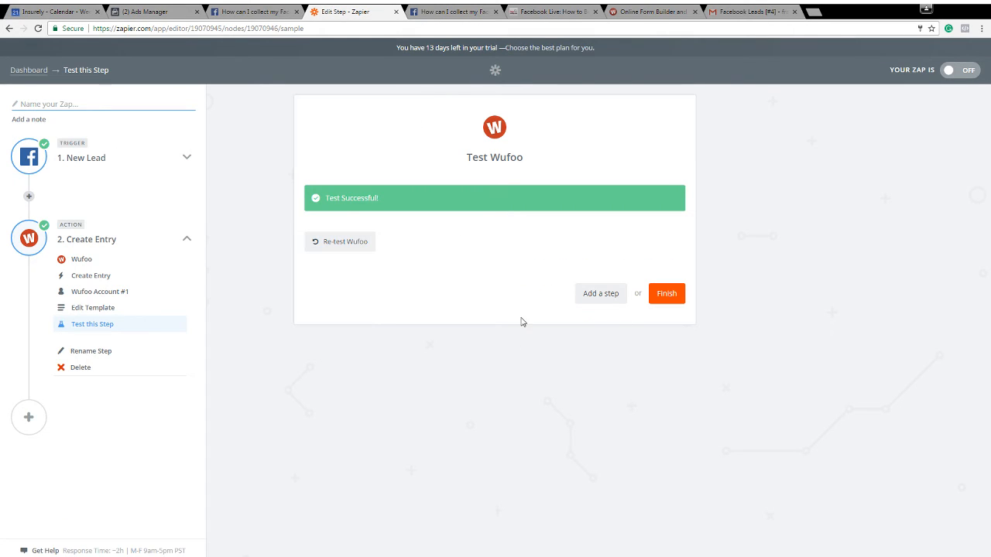
click(155, 10)
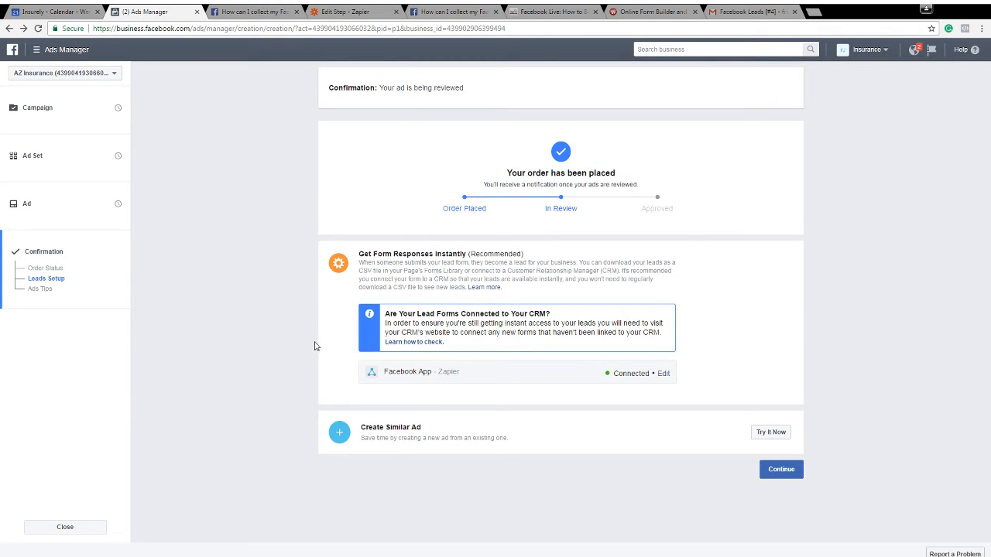
click(350, 9)
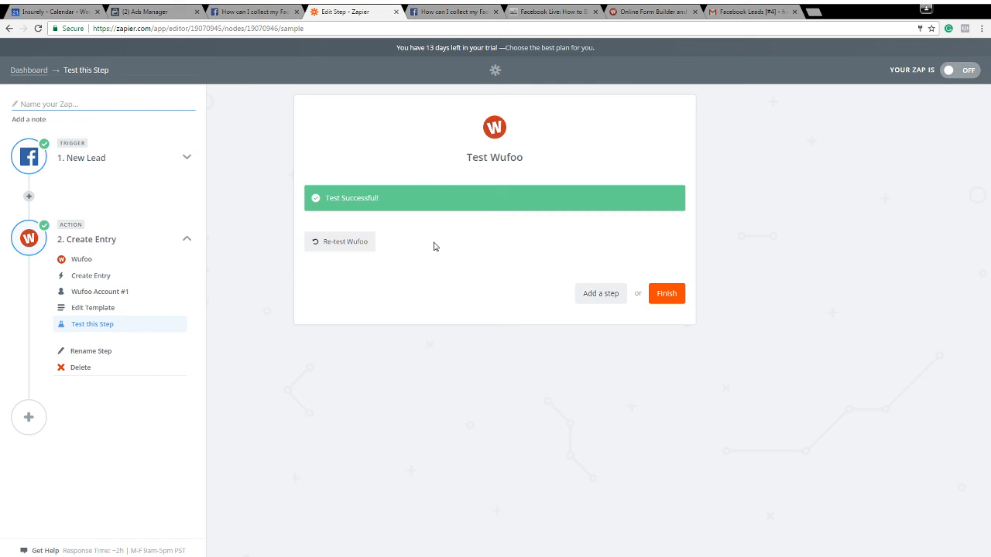